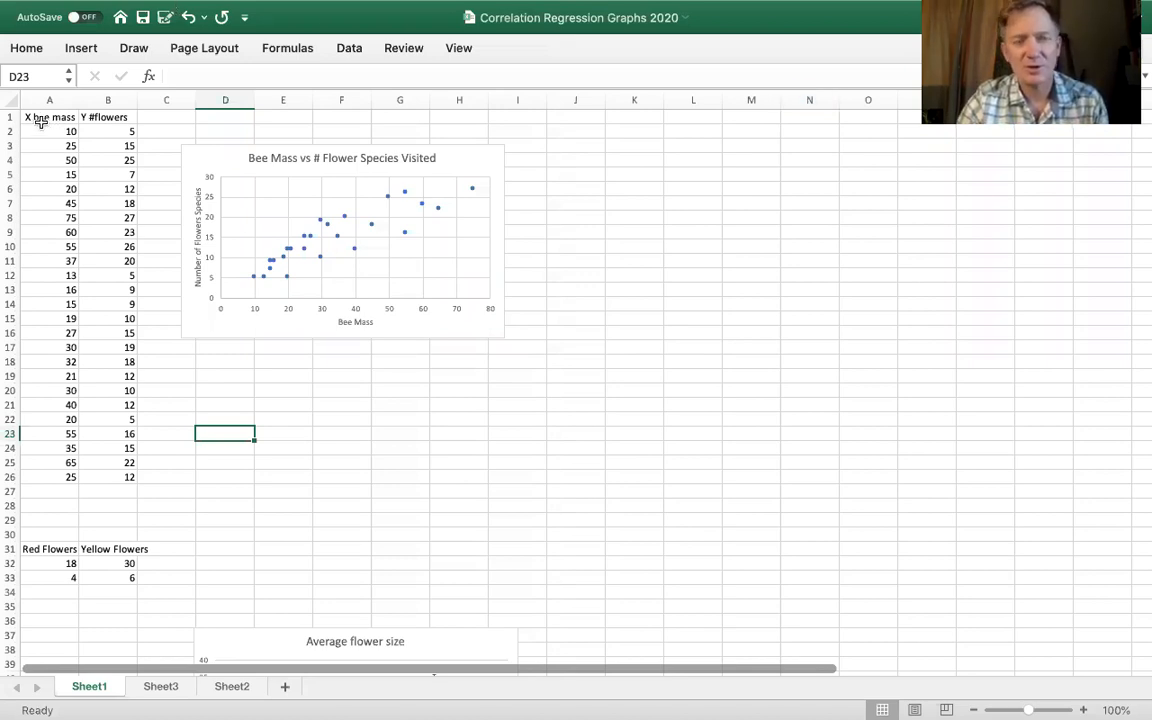
- Copy the X bee mass and Y #flowers data in A1:B26 of Sheet1 into Sheet3, starting at A1
drag(40, 121, 121, 472)
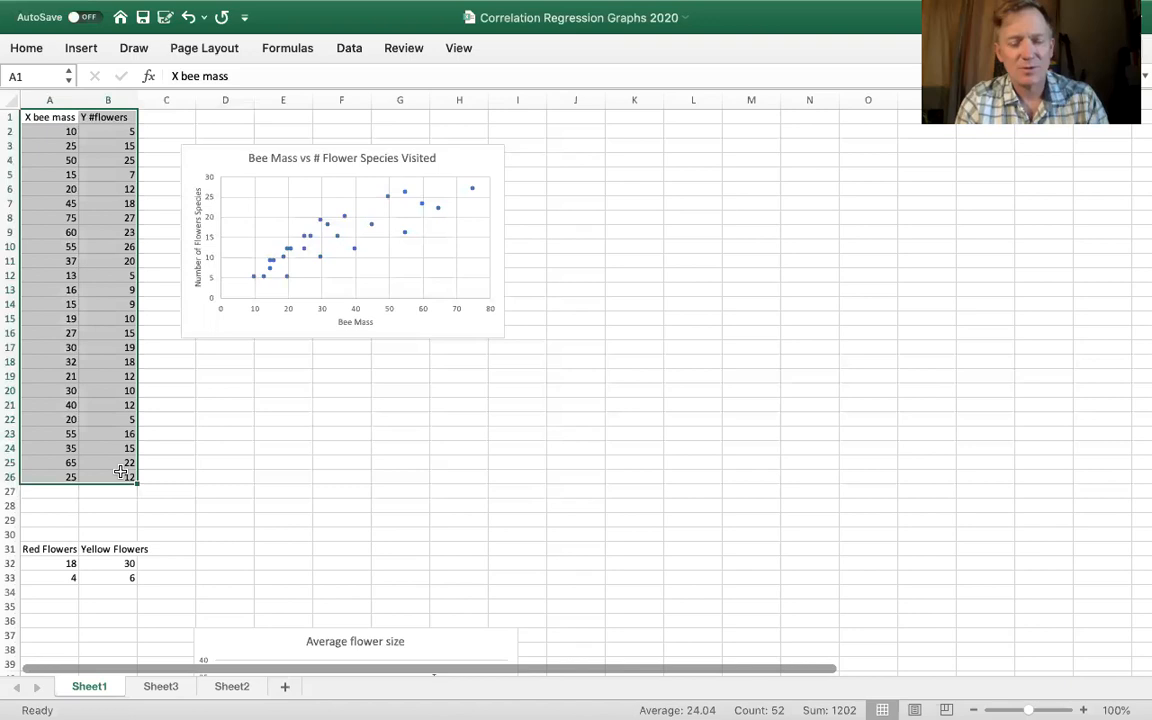
key(super+c)
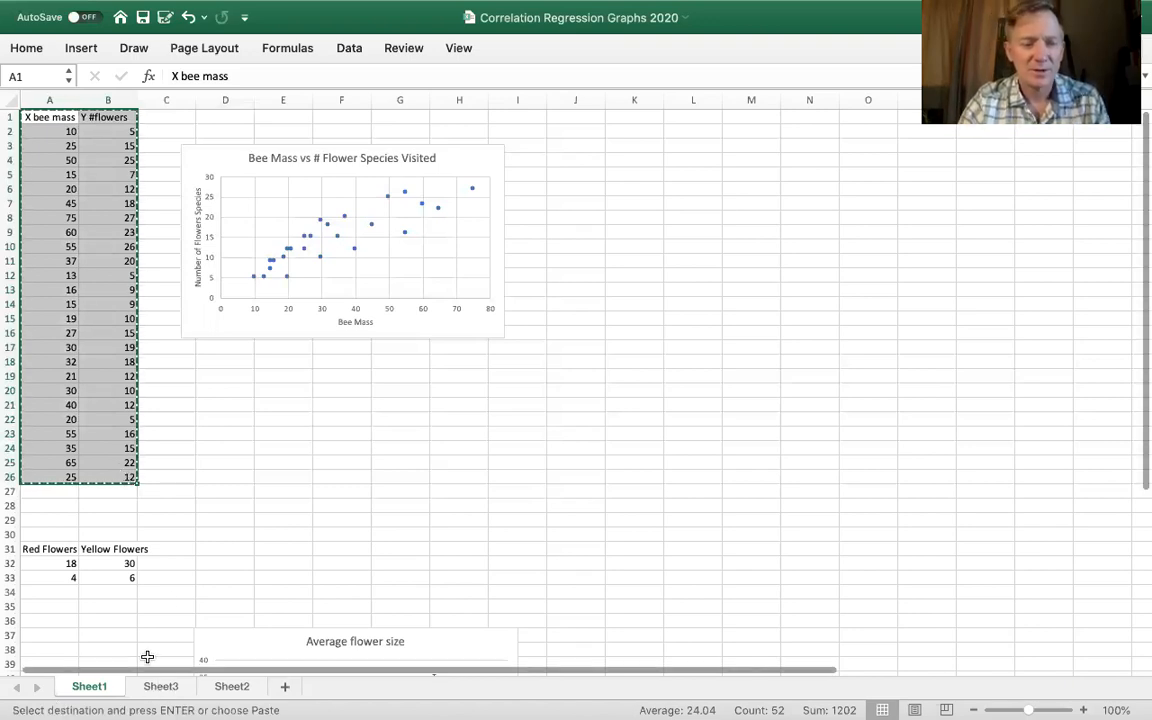
click(157, 687)
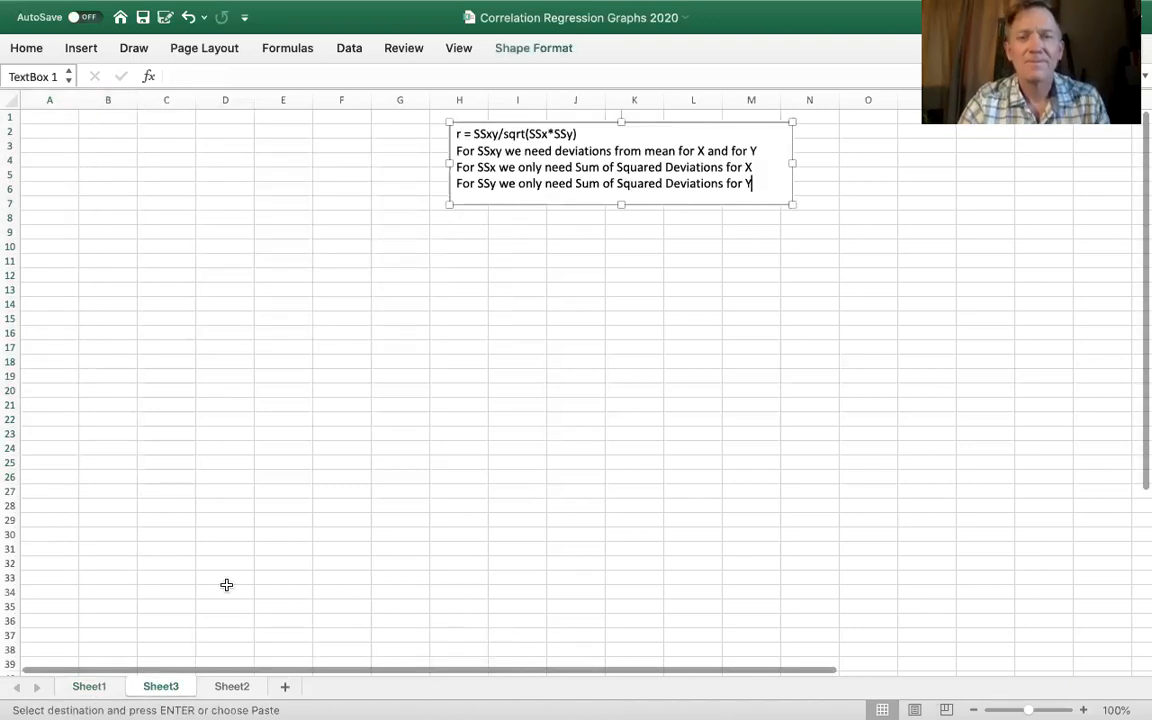
click(54, 118)
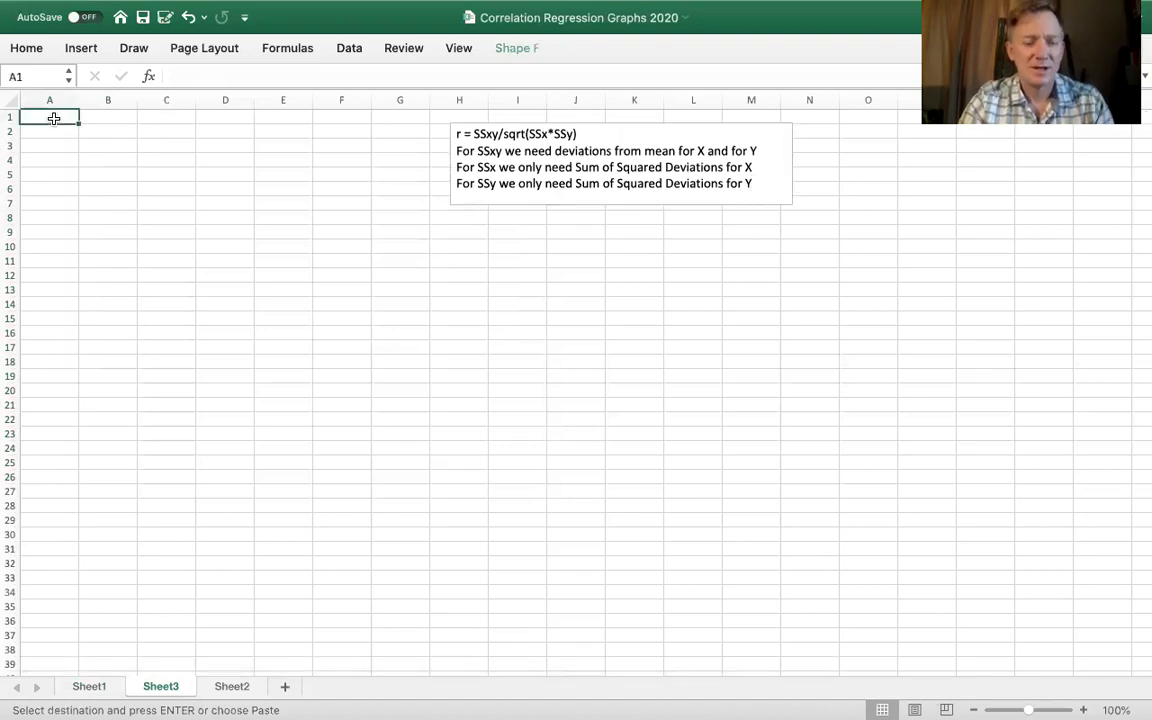
key(super+v)
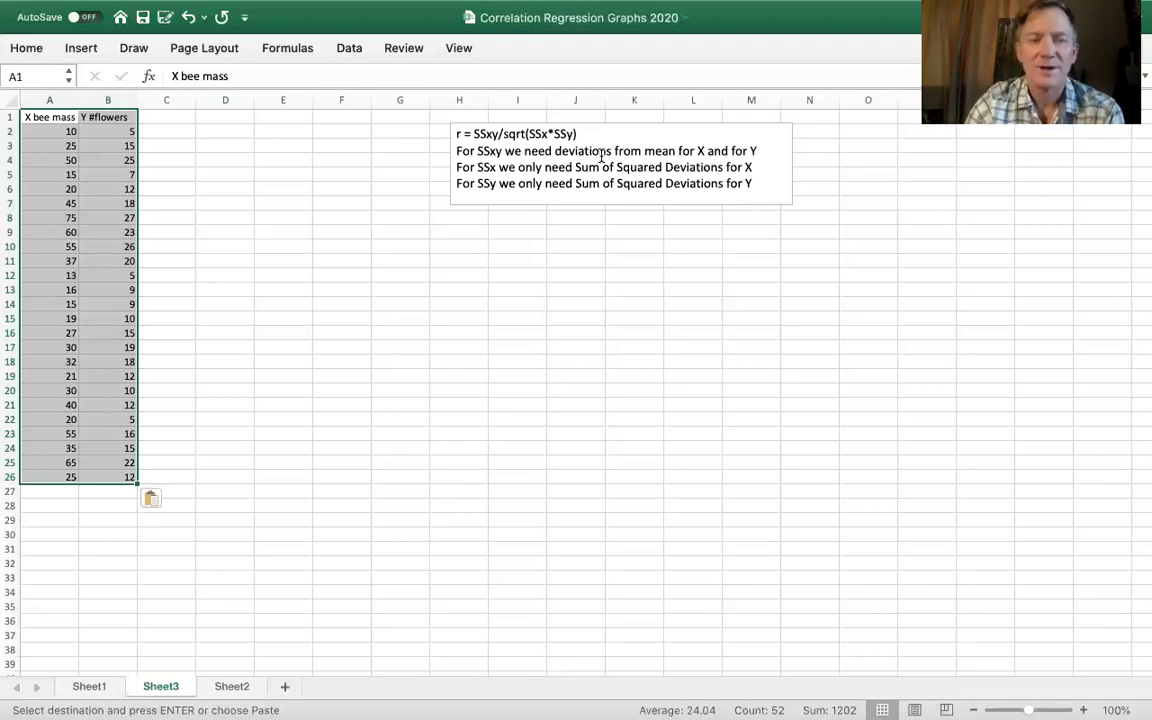
- Move the Y #flowers data from column B to F1:F26
click(190, 244)
drag(104, 117, 91, 475)
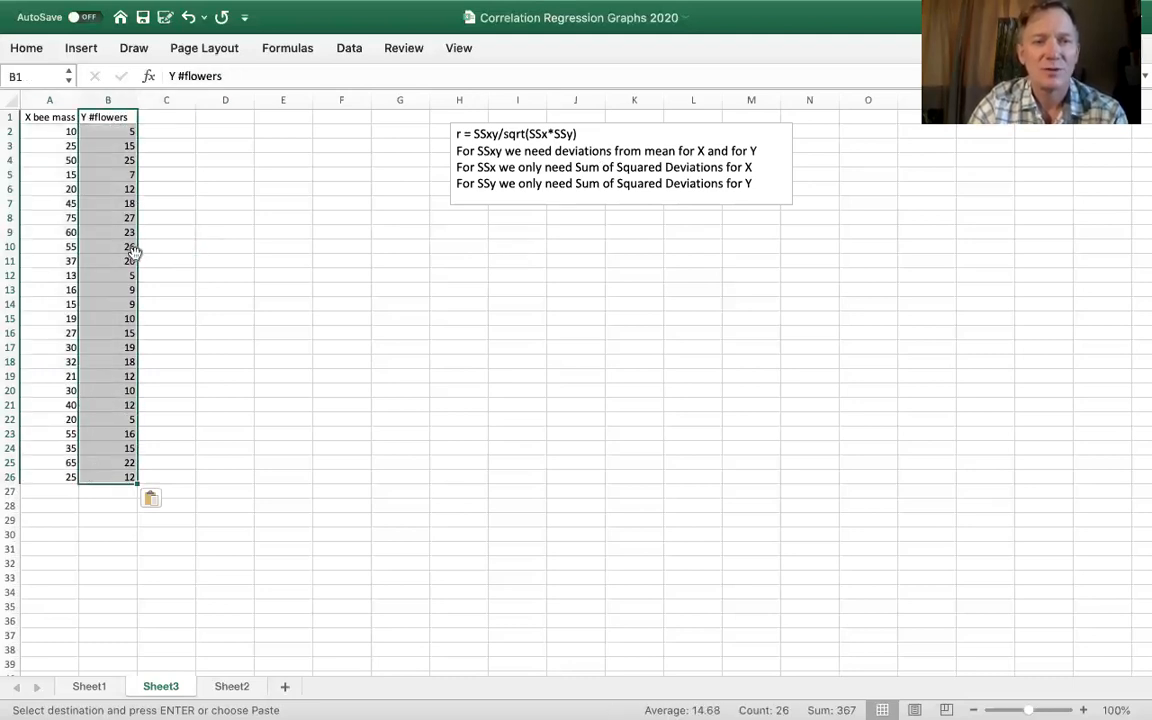
drag(134, 252, 329, 257)
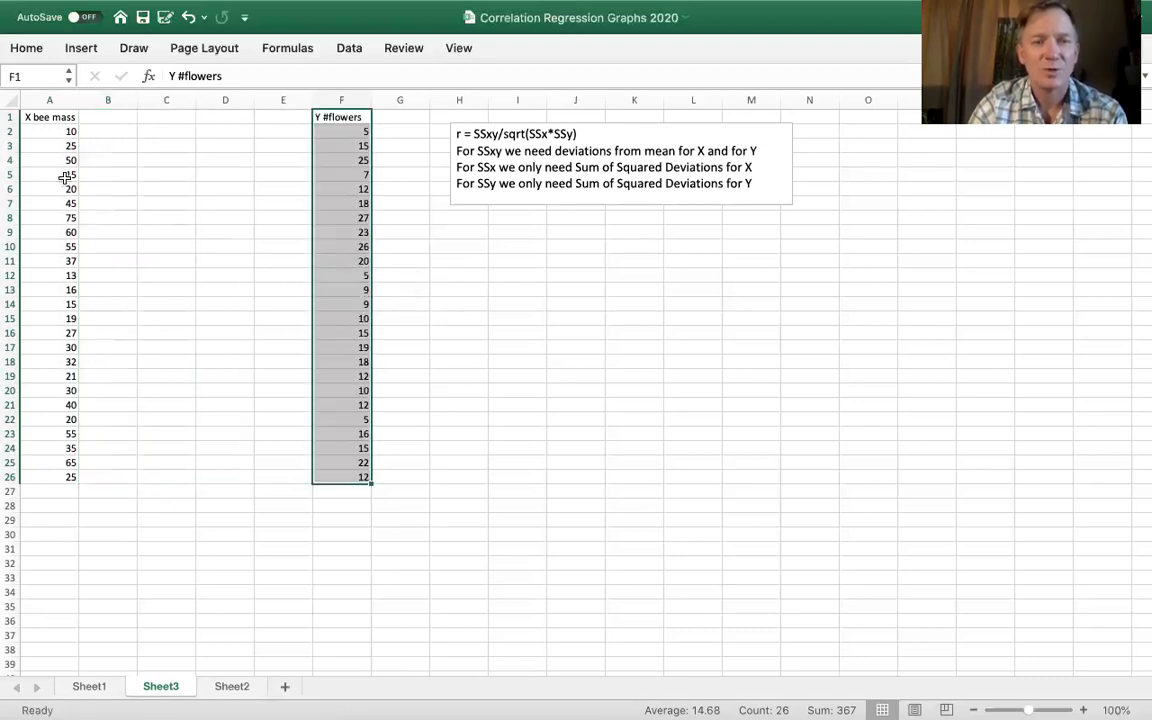
drag(48, 117, 57, 477)
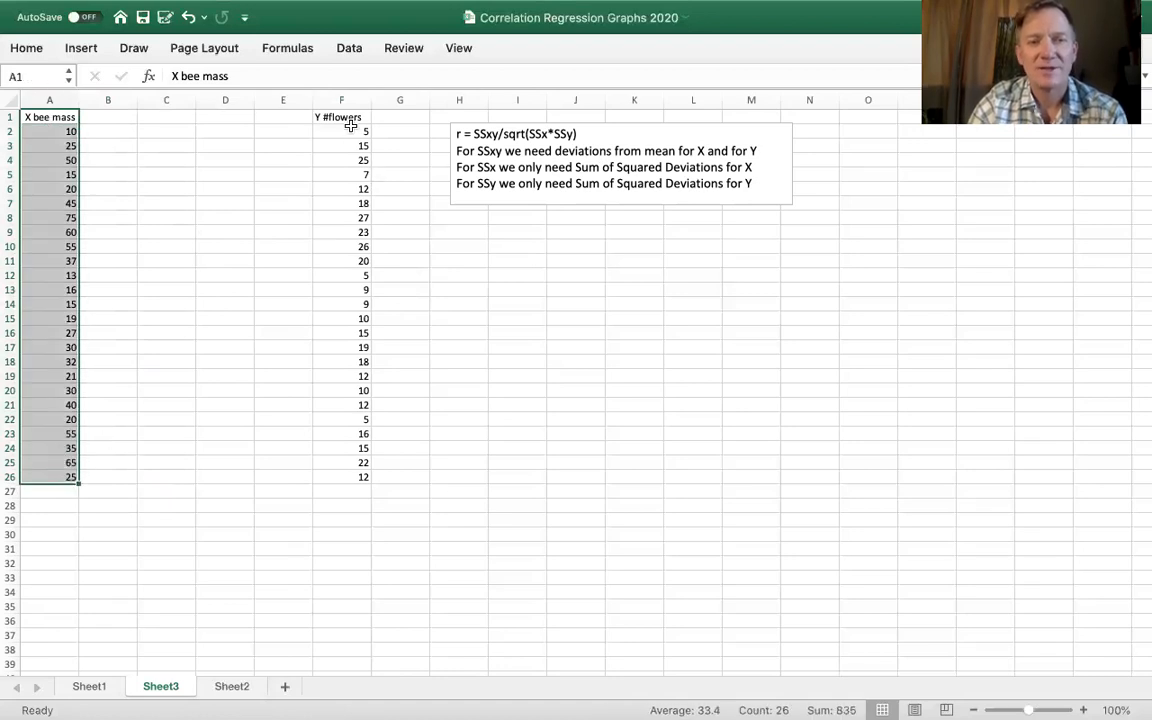
drag(335, 117, 337, 476)
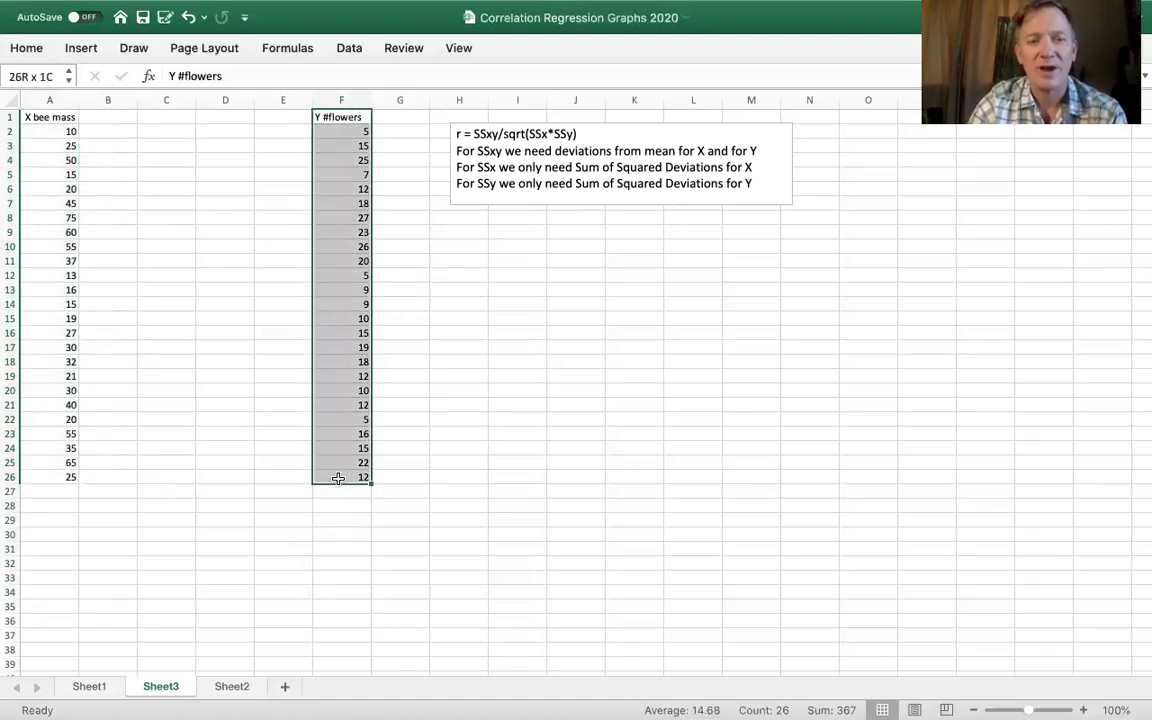
click(213, 172)
click(68, 133)
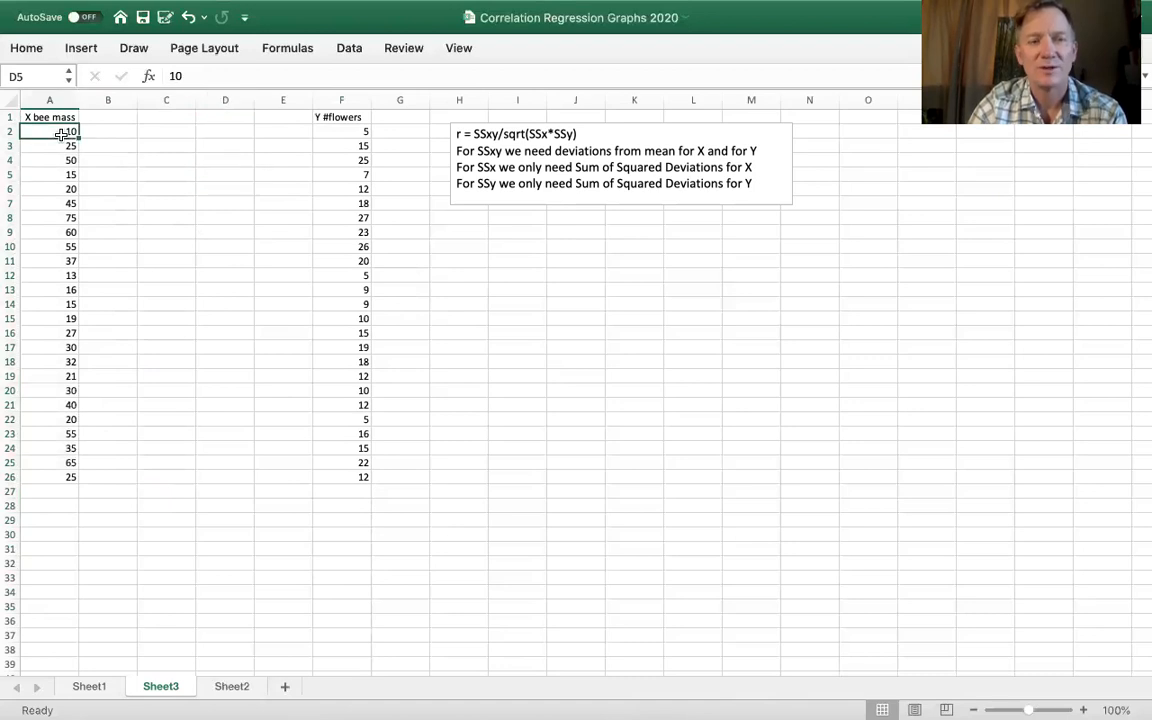
click(345, 133)
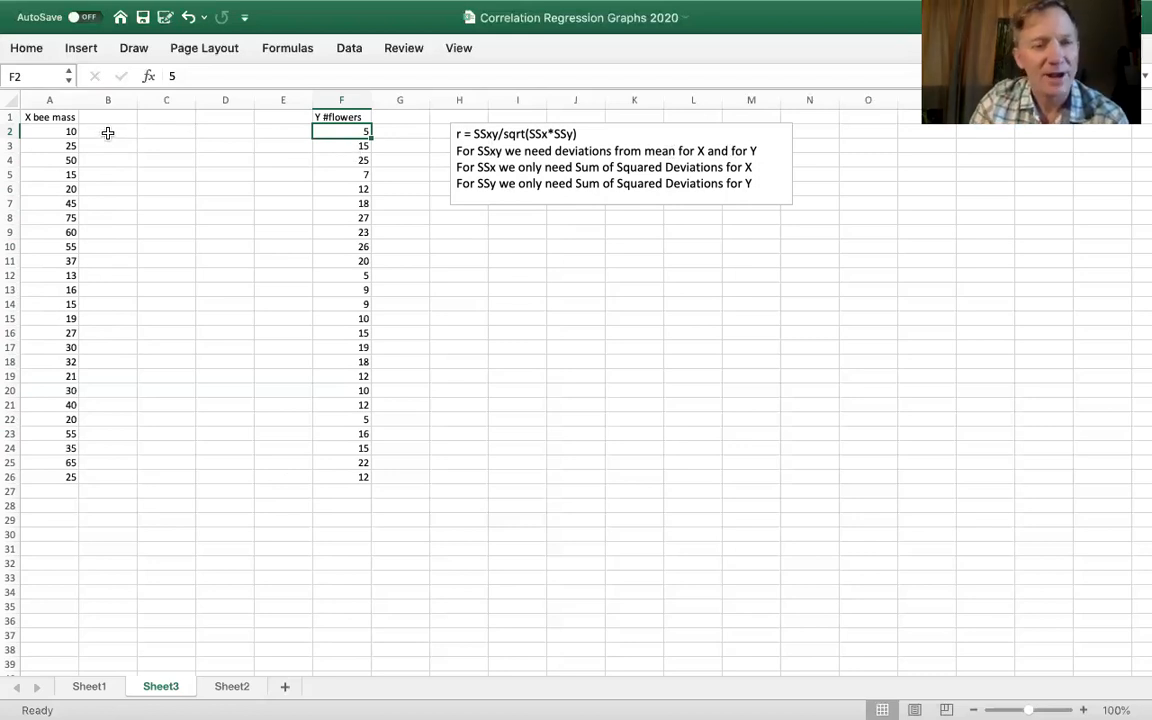
- Move the X bee mass data from column A to column B and enter the label Mean in A28
click(52, 100)
drag(77, 140, 100, 146)
click(53, 509)
text(Mean)
- Calculate the mean bee mass in B28 with the AVERAGE function over B2:B26
click(101, 505)
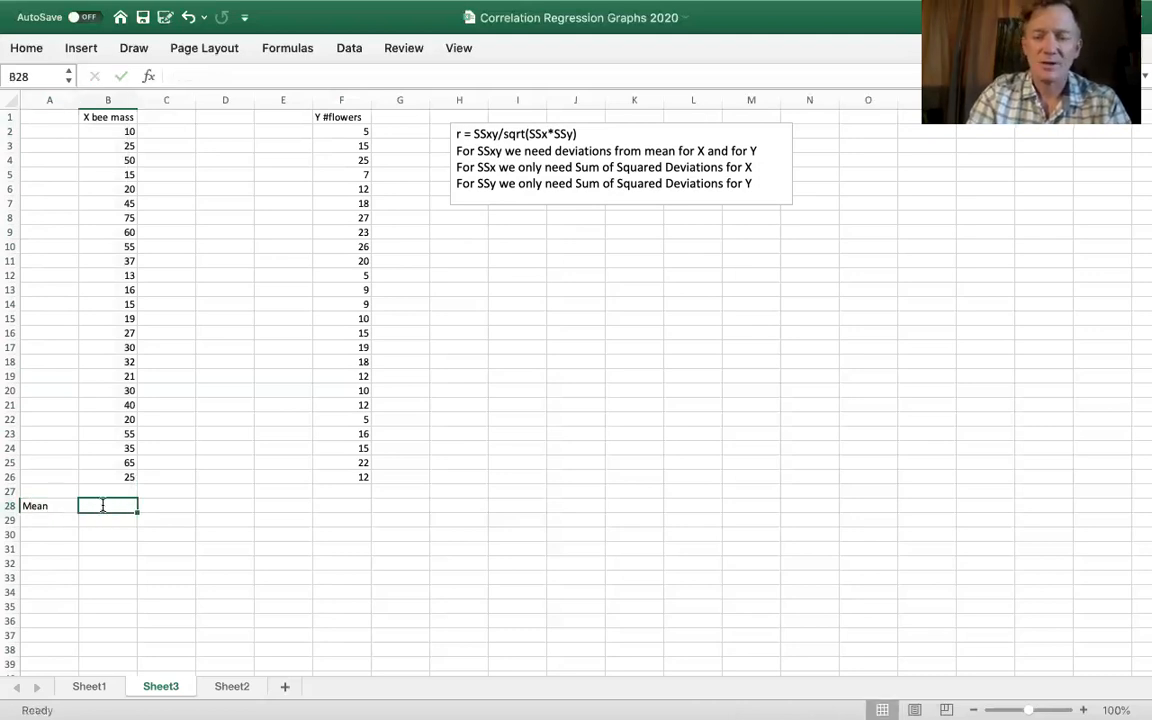
text(=avearage()
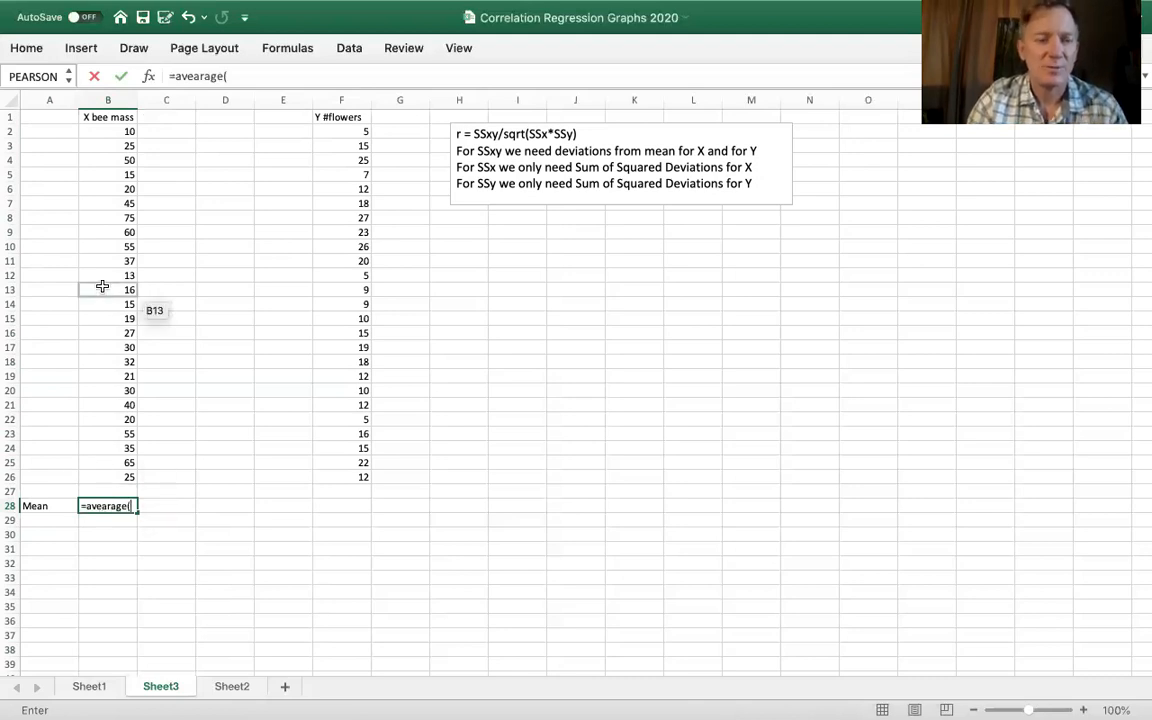
click(124, 505)
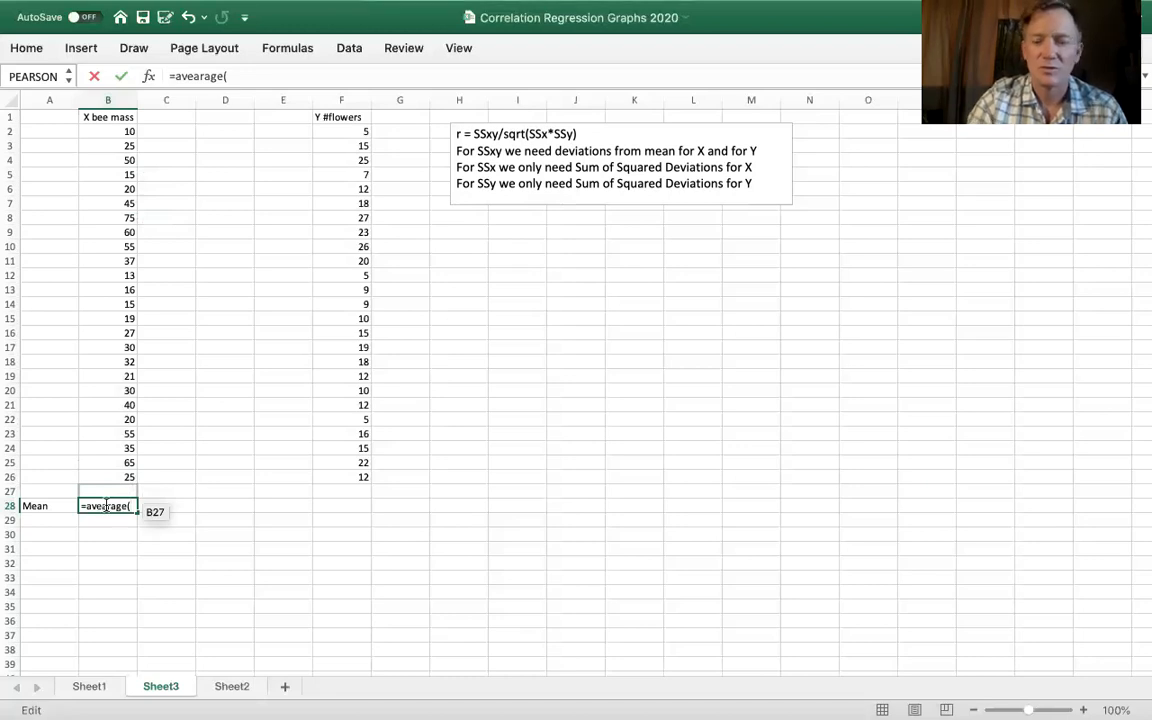
click(106, 505)
key(BackSpace)
click(98, 128)
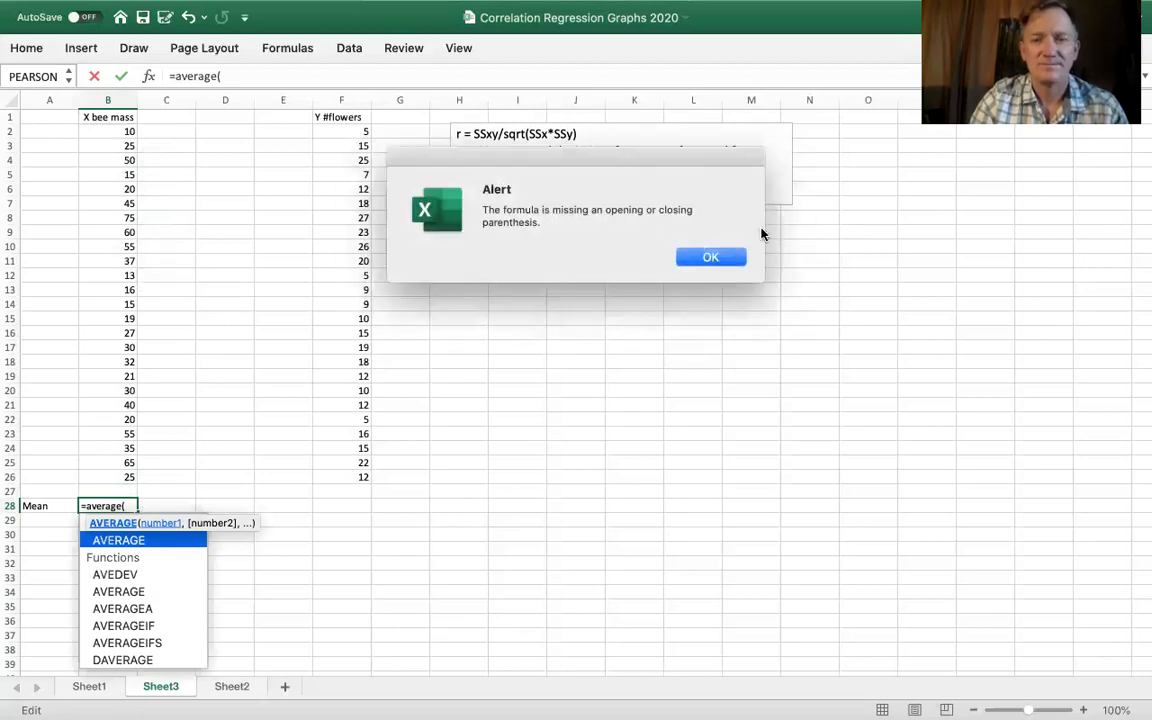
click(725, 257)
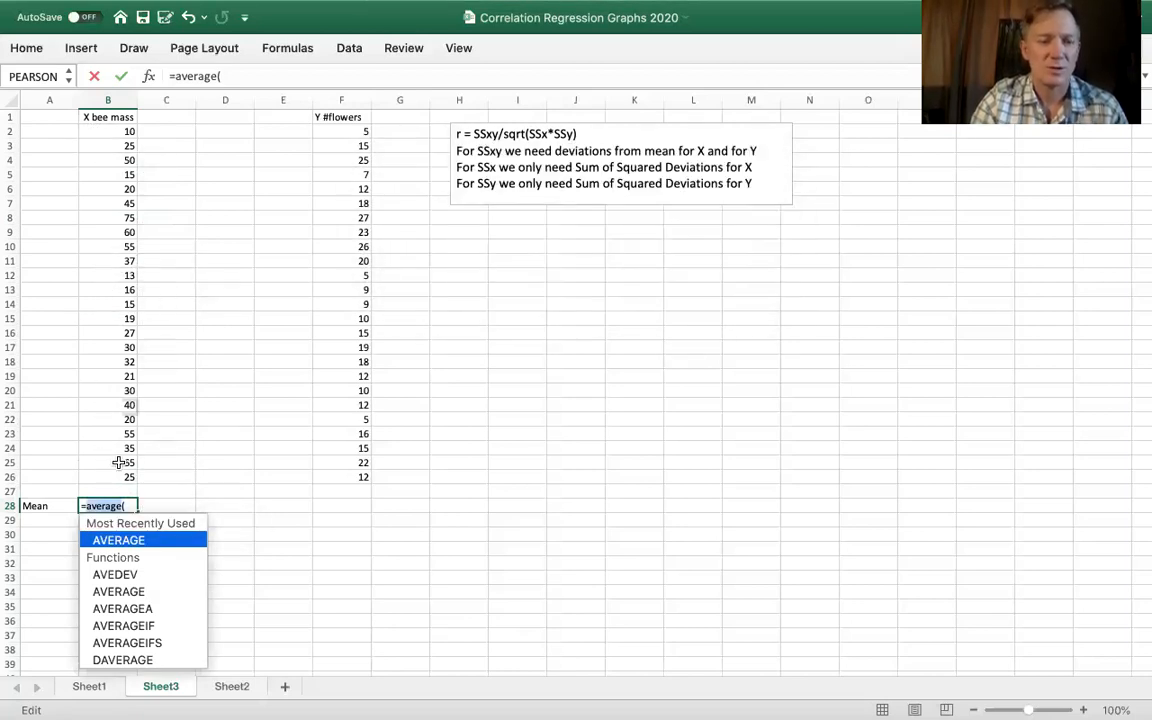
click(232, 78)
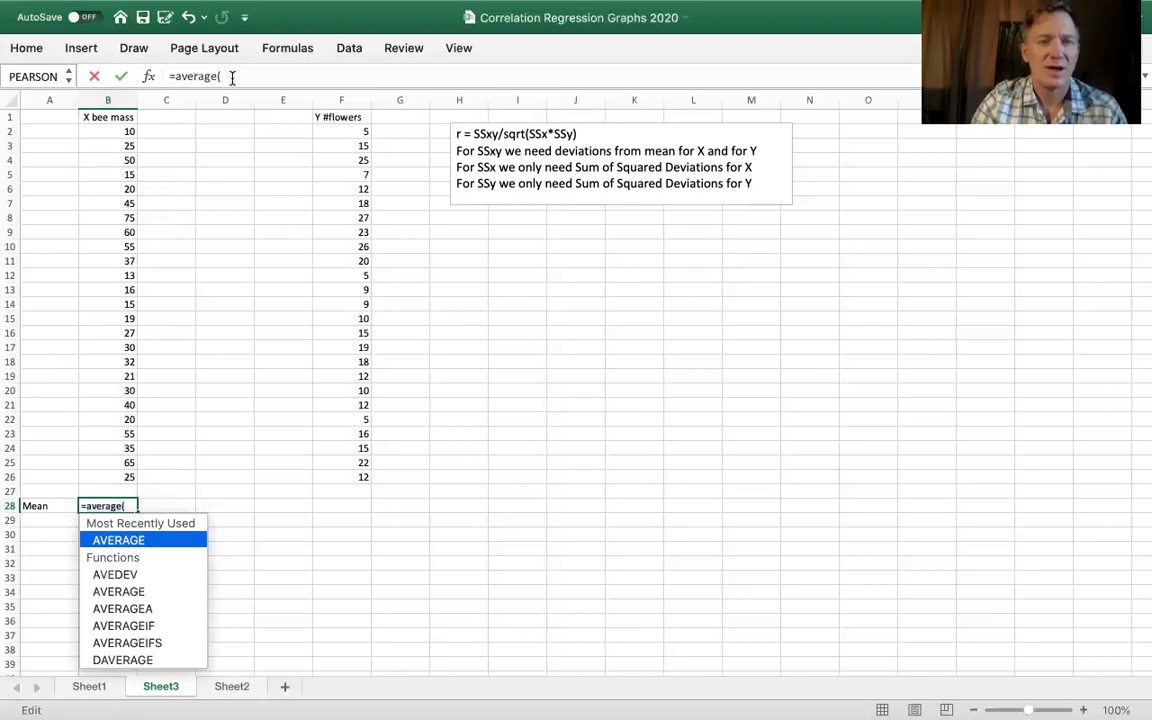
drag(96, 130, 87, 474)
key(Return)
- Calculate the mean number of flowers in F28 with the AVERAGE function over F2:F26
click(345, 508)
text(=averag)
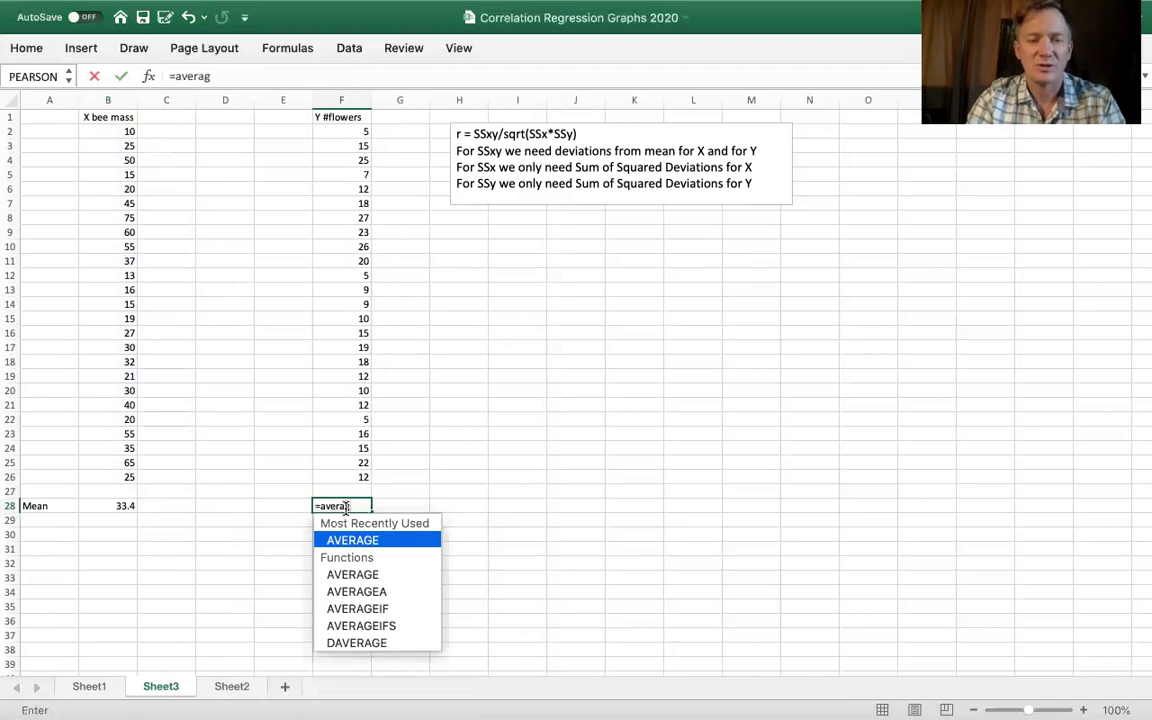
text(e()
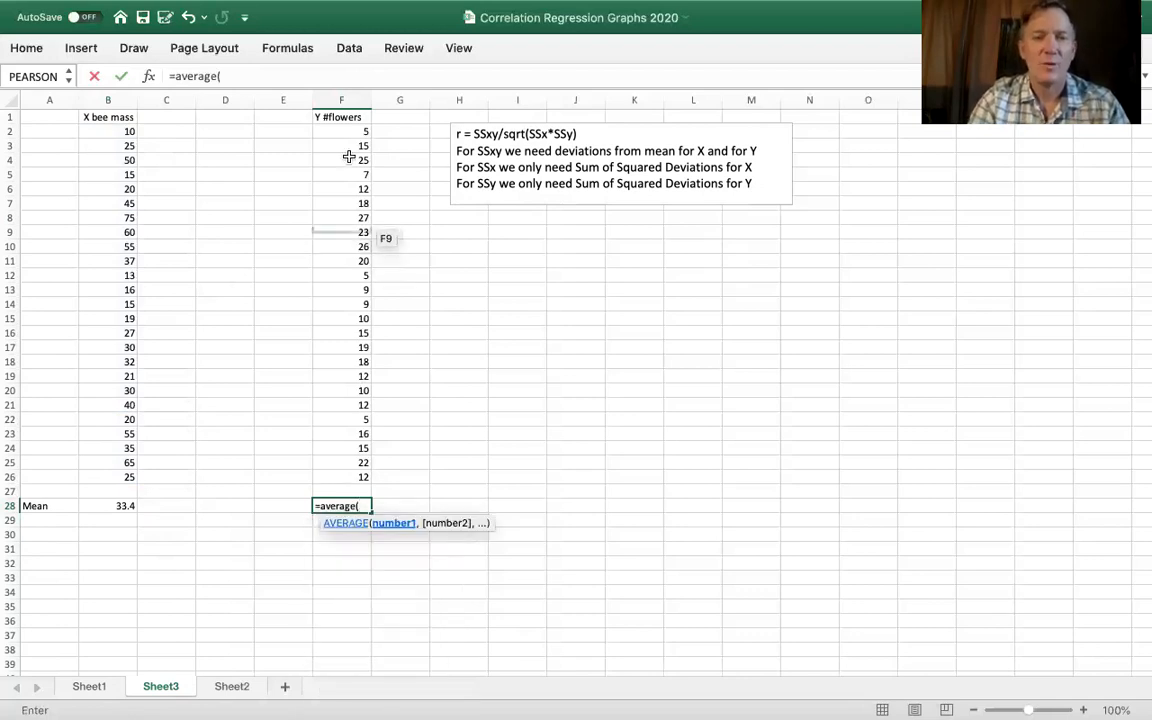
drag(345, 132, 331, 471)
key(Return)
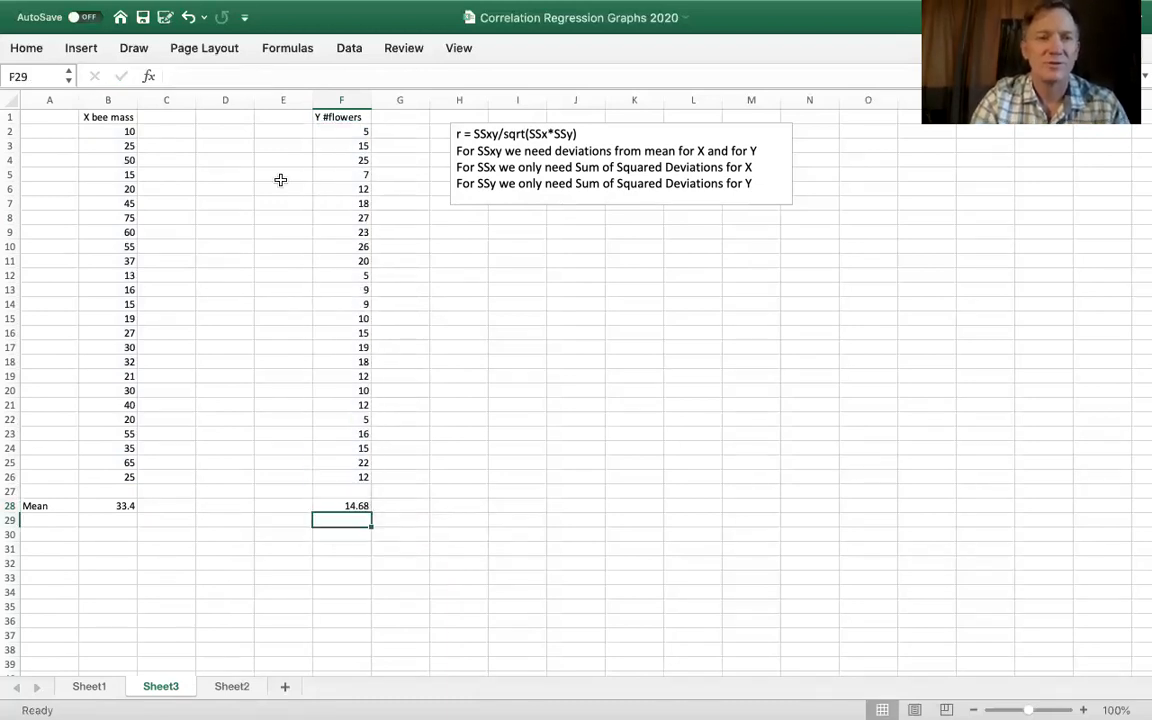
- Set the worksheet zoom to 125%
click(460, 50)
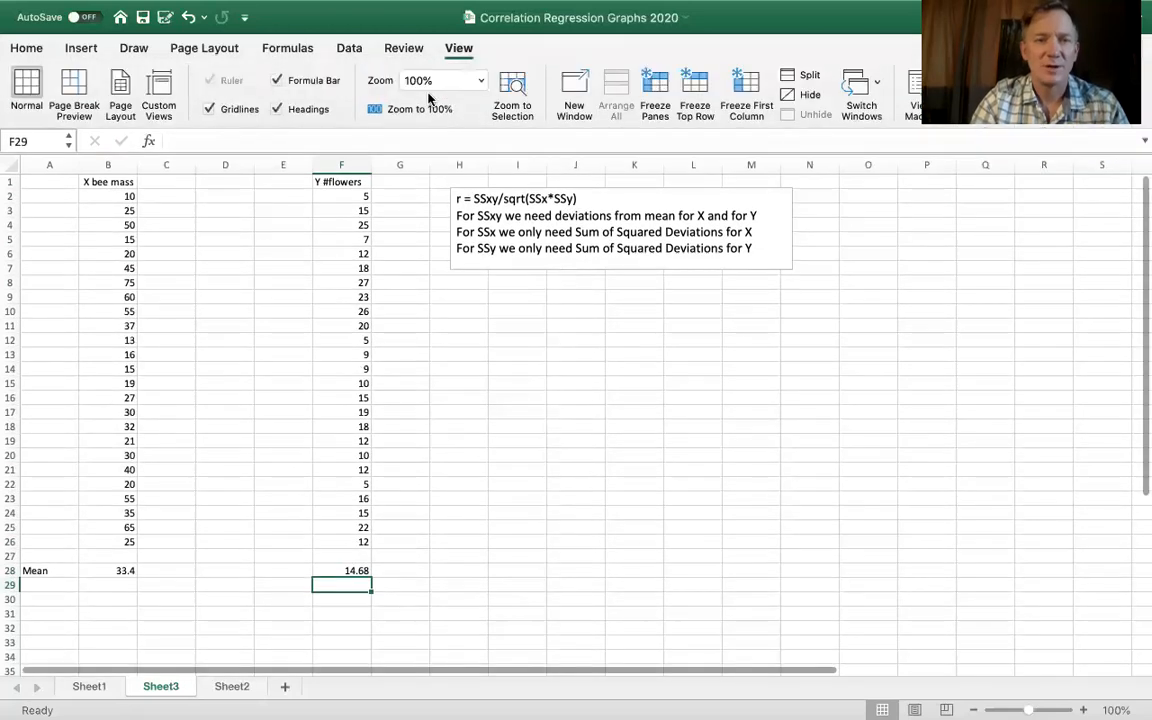
click(479, 89)
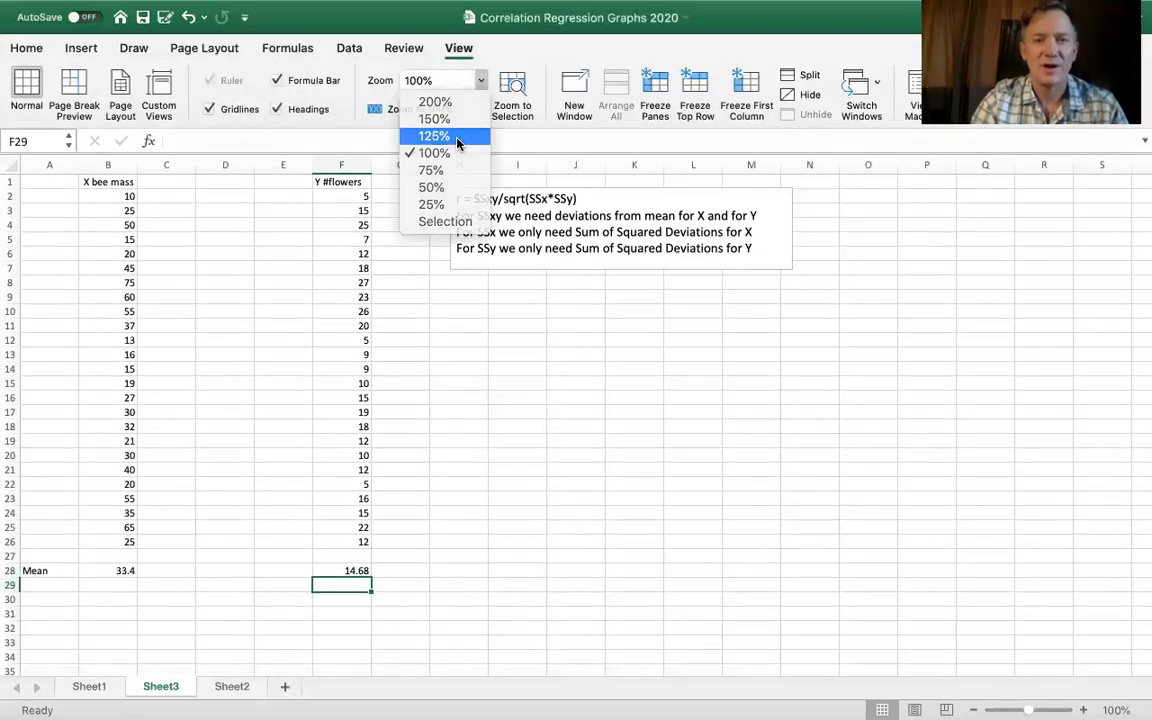
click(425, 133)
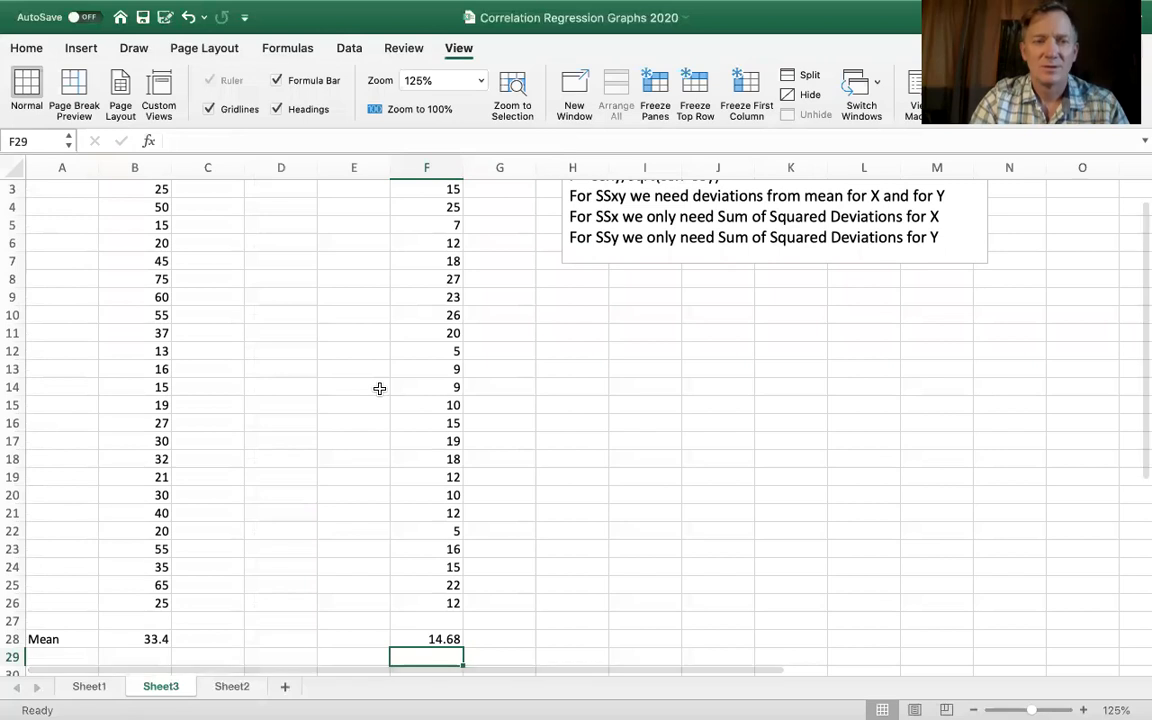
scroll(380, 388, up, 1)
scroll(380, 388, down, 5)
scroll(380, 388, up, 5)
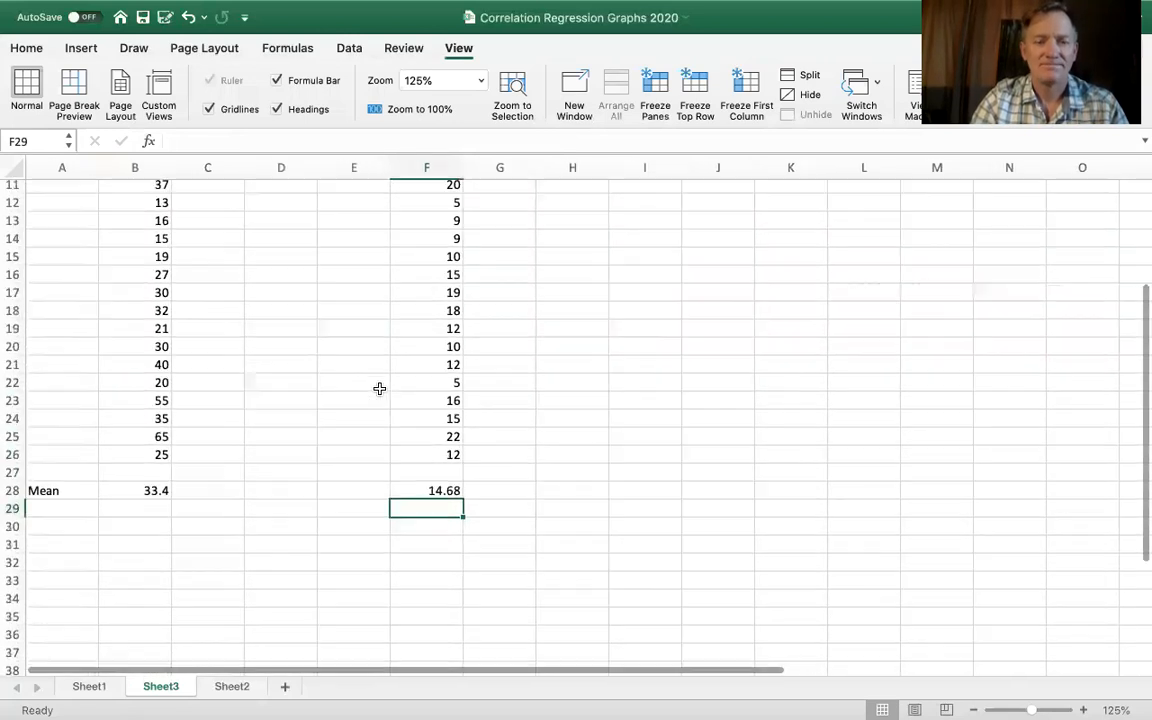
- Set the worksheet zoom to 110%
click(479, 88)
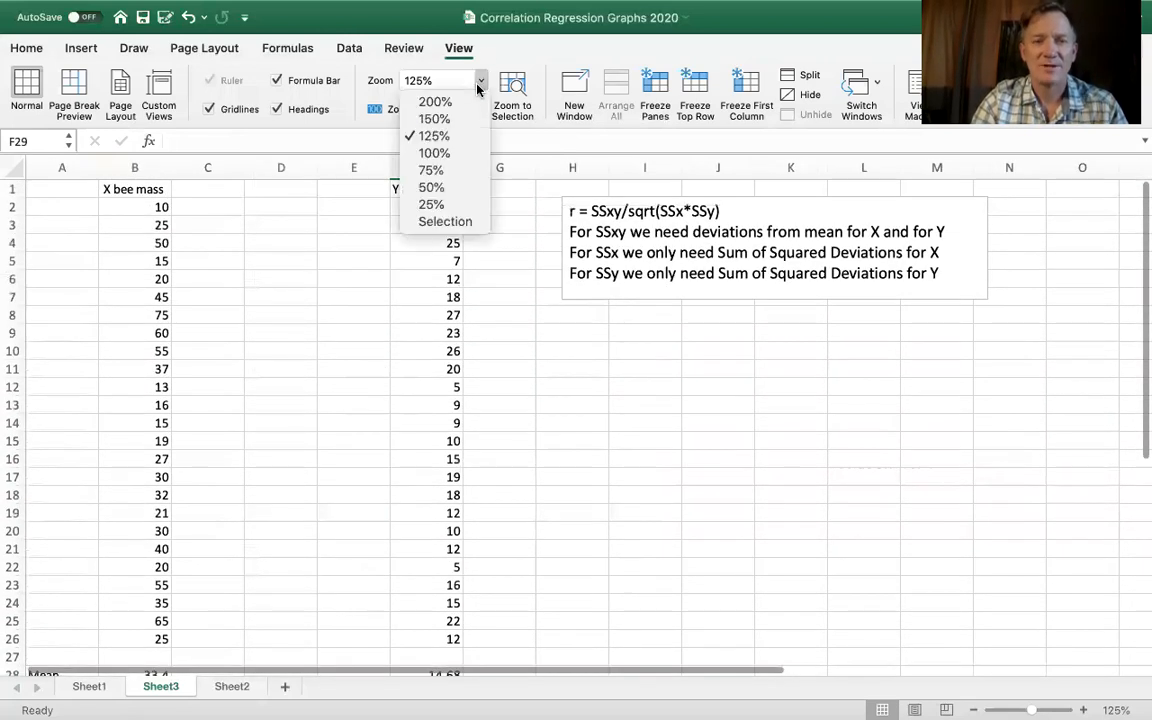
click(434, 88)
click(430, 81)
text(110)
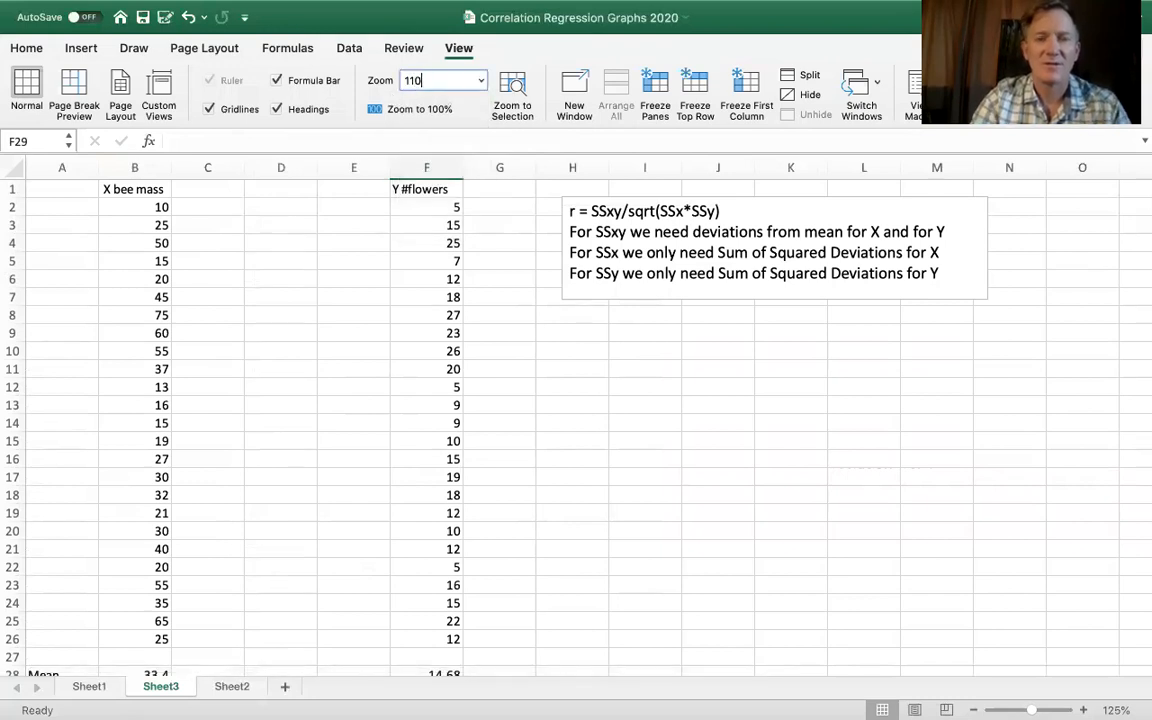
key(Return)
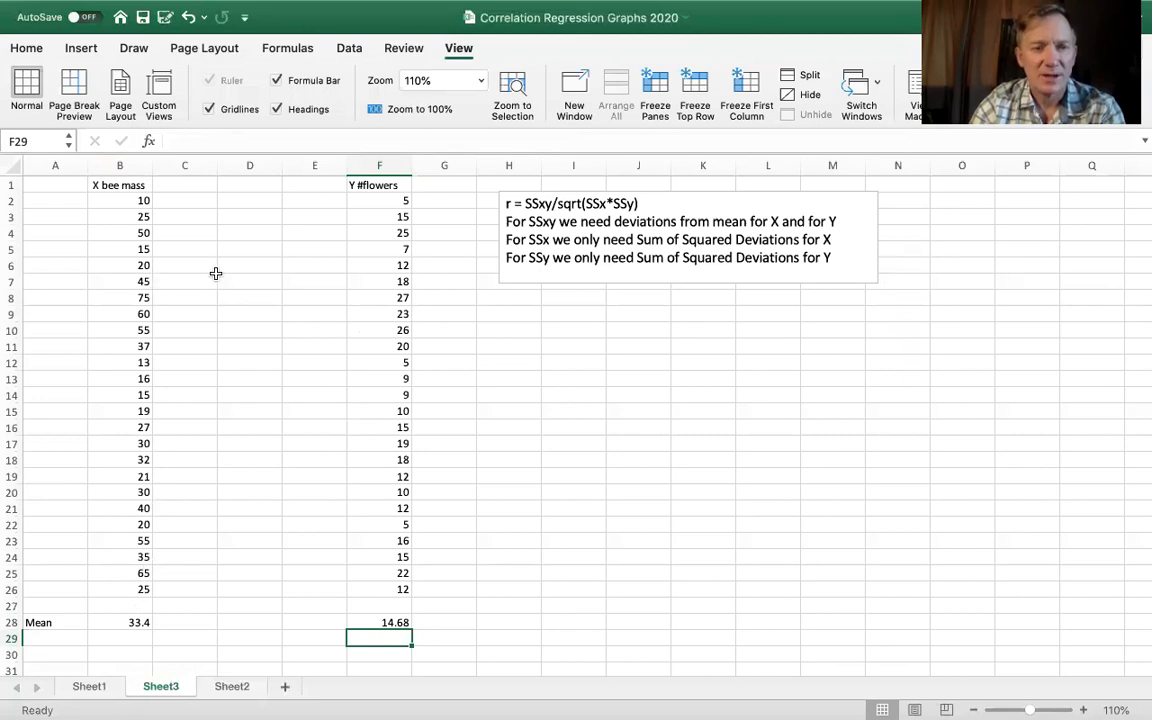
- Calculate each bee mass's deviation from the mean by entering =B2-$B$28 in C2 and filling it down to C26
click(179, 199)
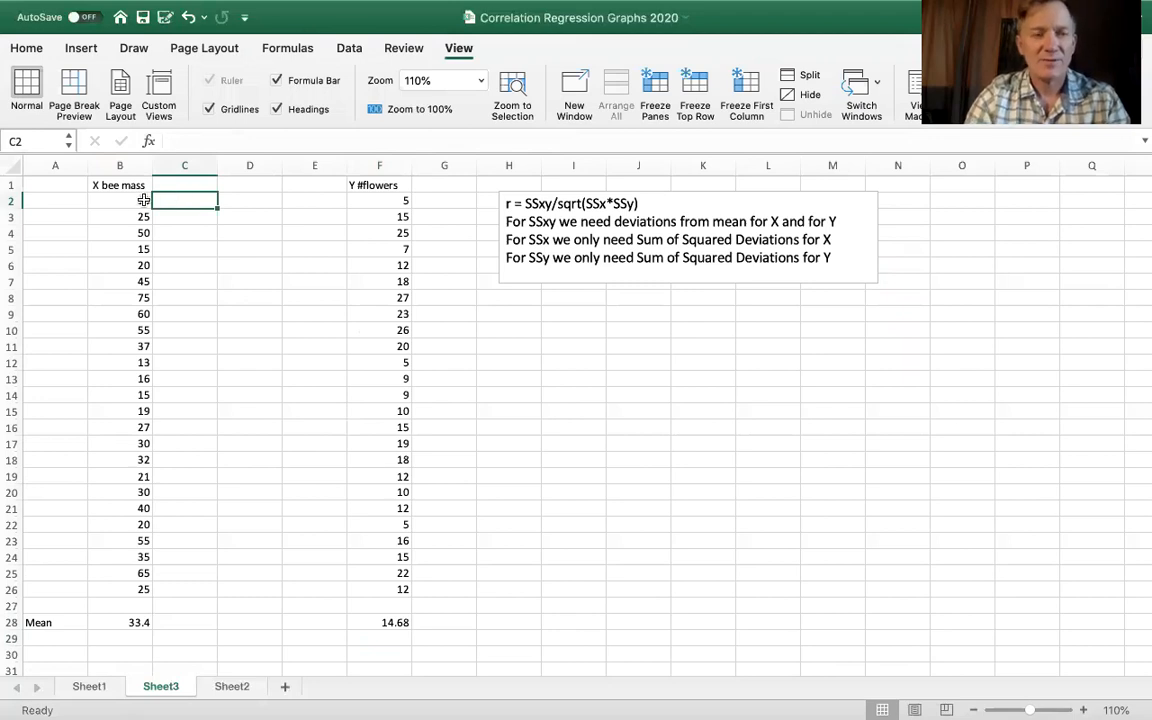
text(=)
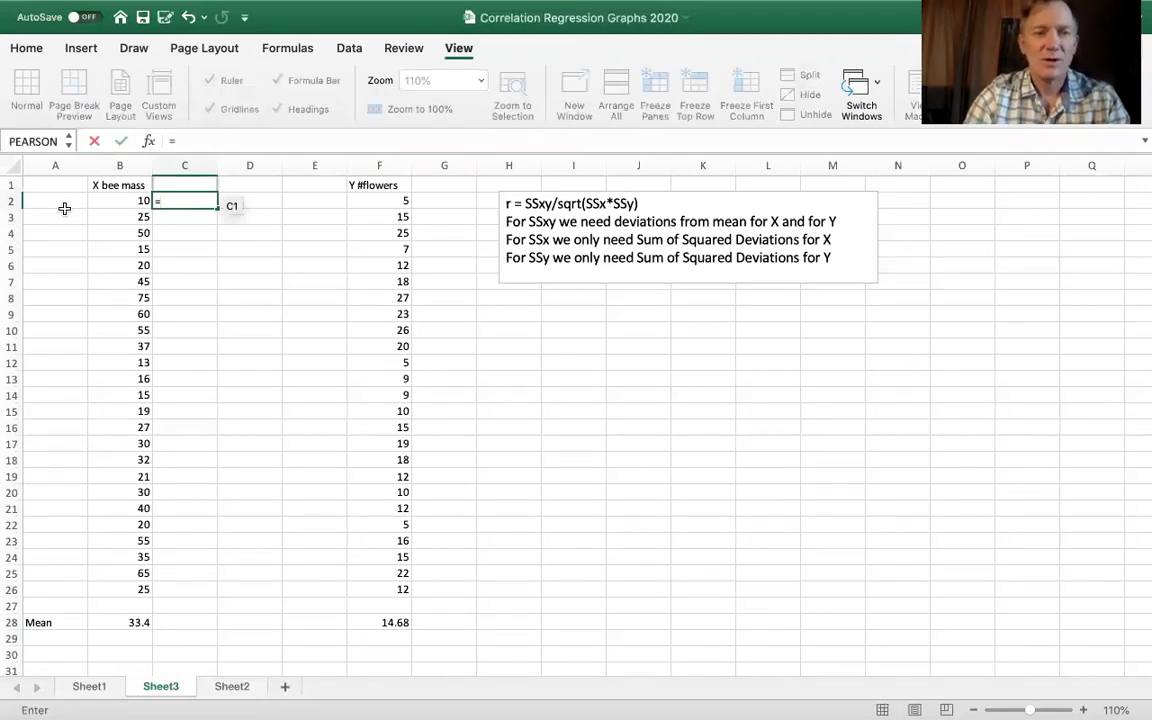
click(115, 197)
text(-)
click(126, 622)
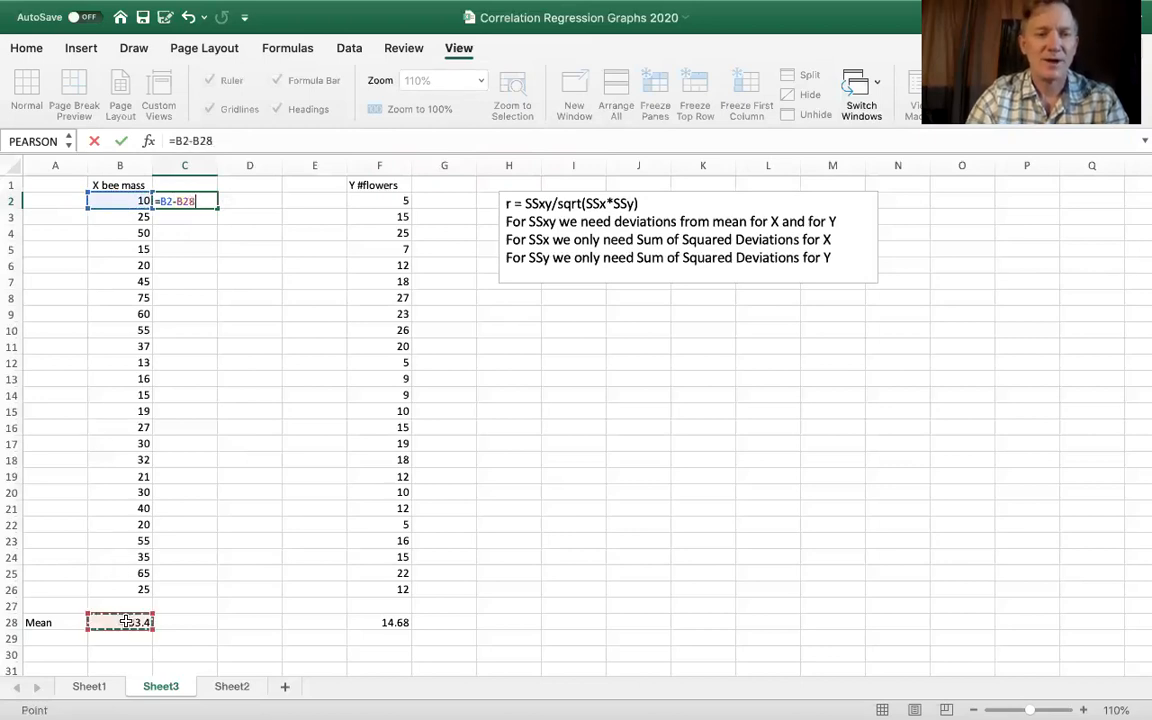
click(183, 204)
text($)
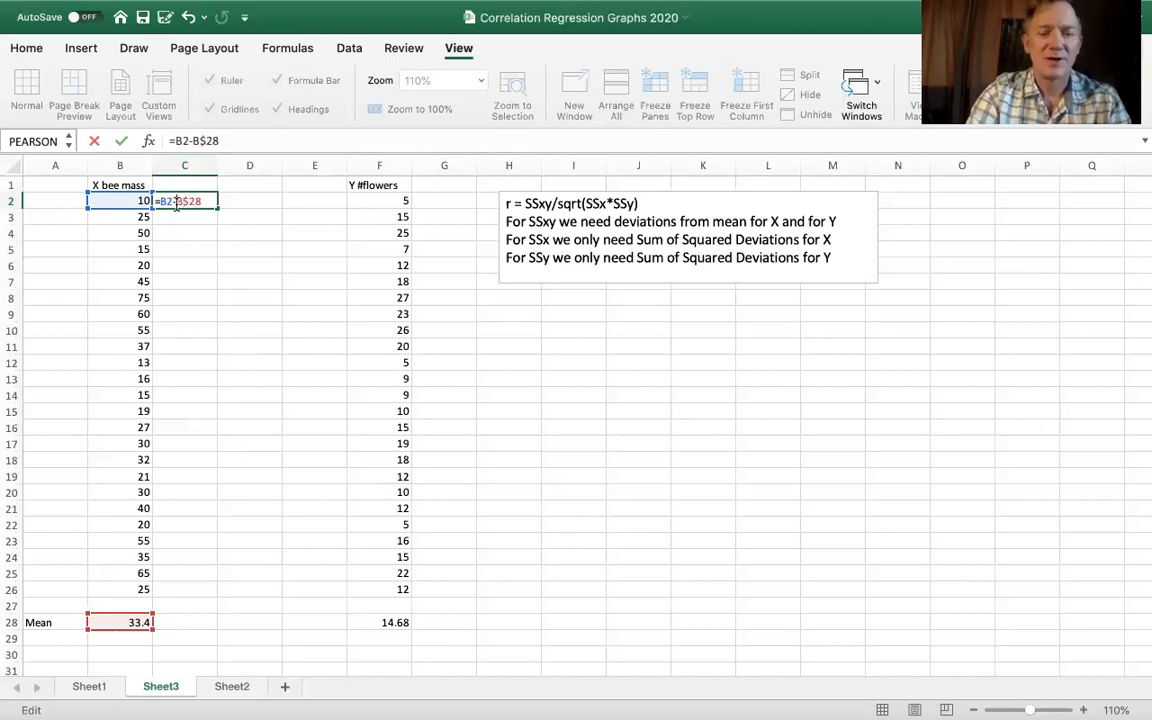
click(176, 203)
text($)
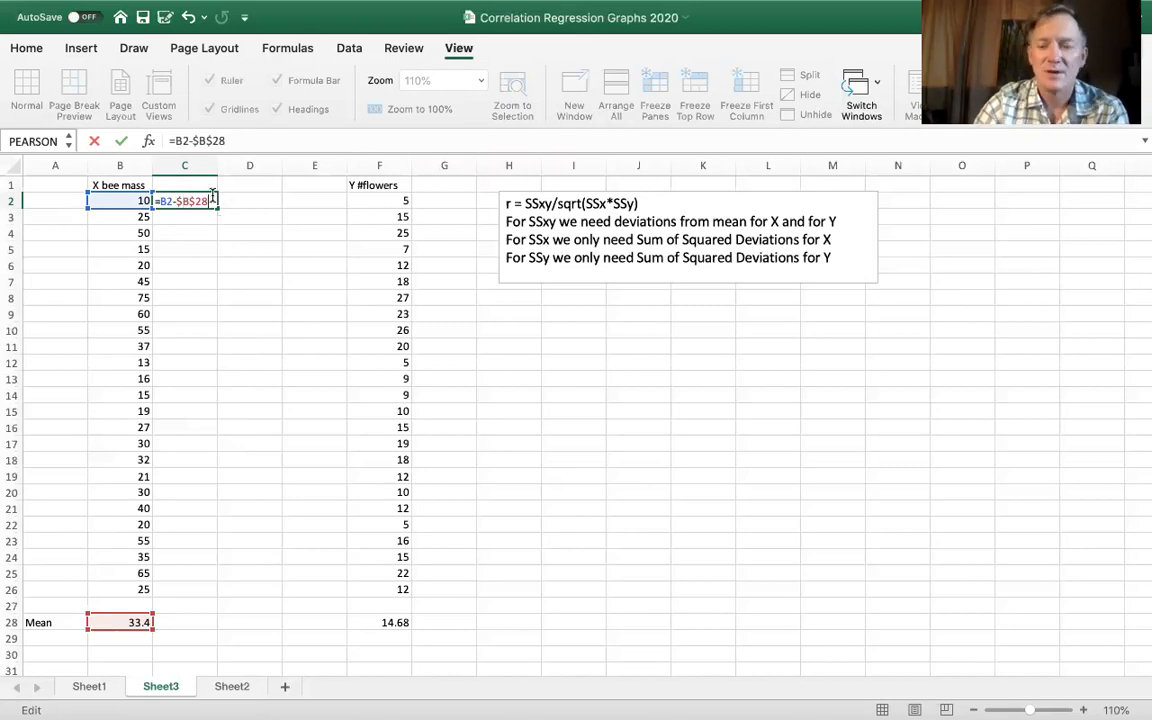
key(Return)
click(201, 201)
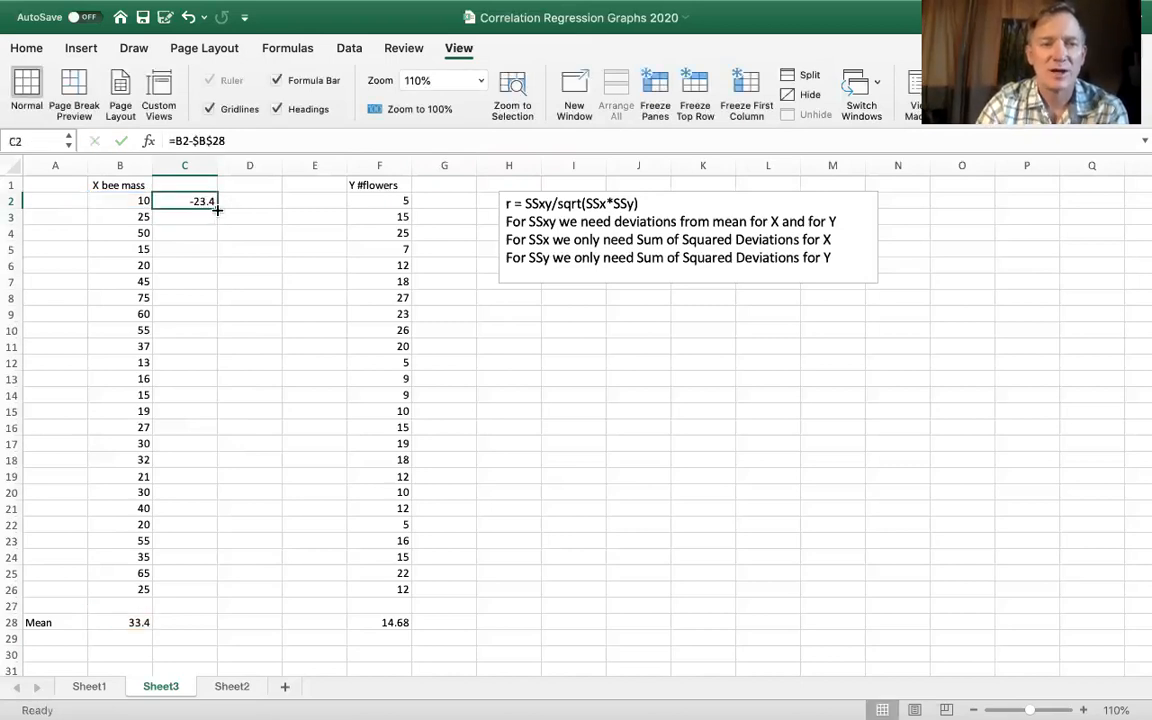
drag(217, 207, 218, 596)
- Calculate each flower count's deviation from the mean by entering =F2-$F$28 in G2 and filling it down to G26
click(450, 200)
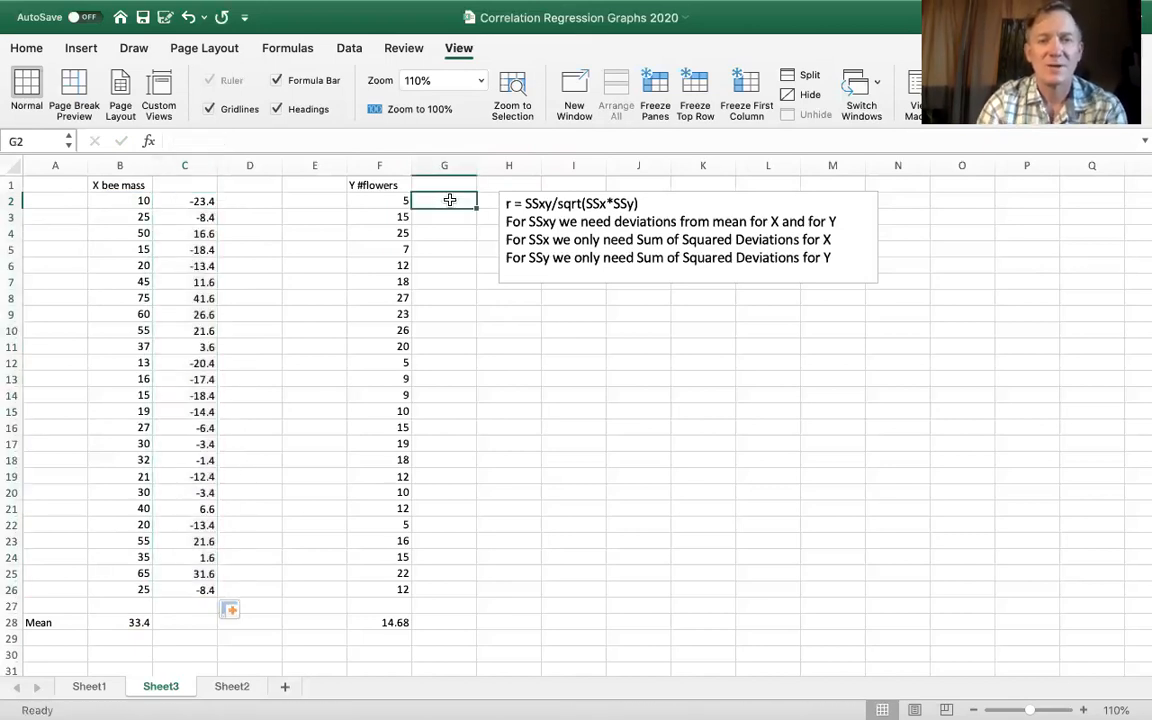
text(=)
click(395, 201)
text(-)
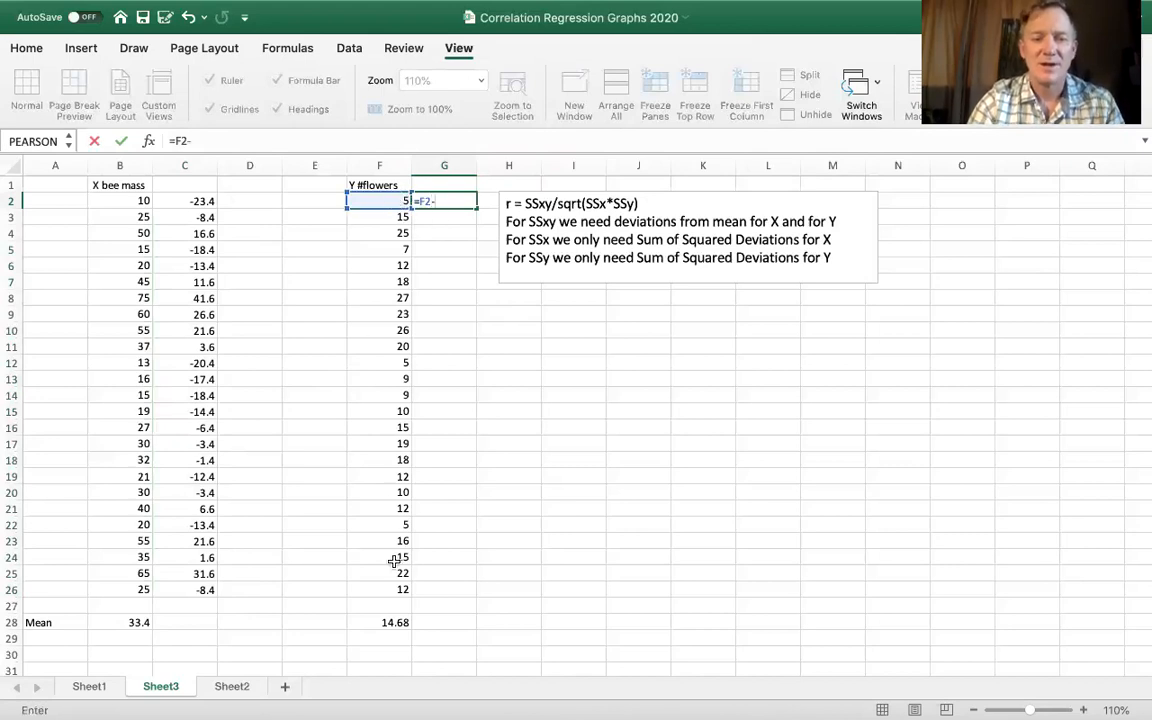
click(388, 621)
click(439, 206)
text($28)
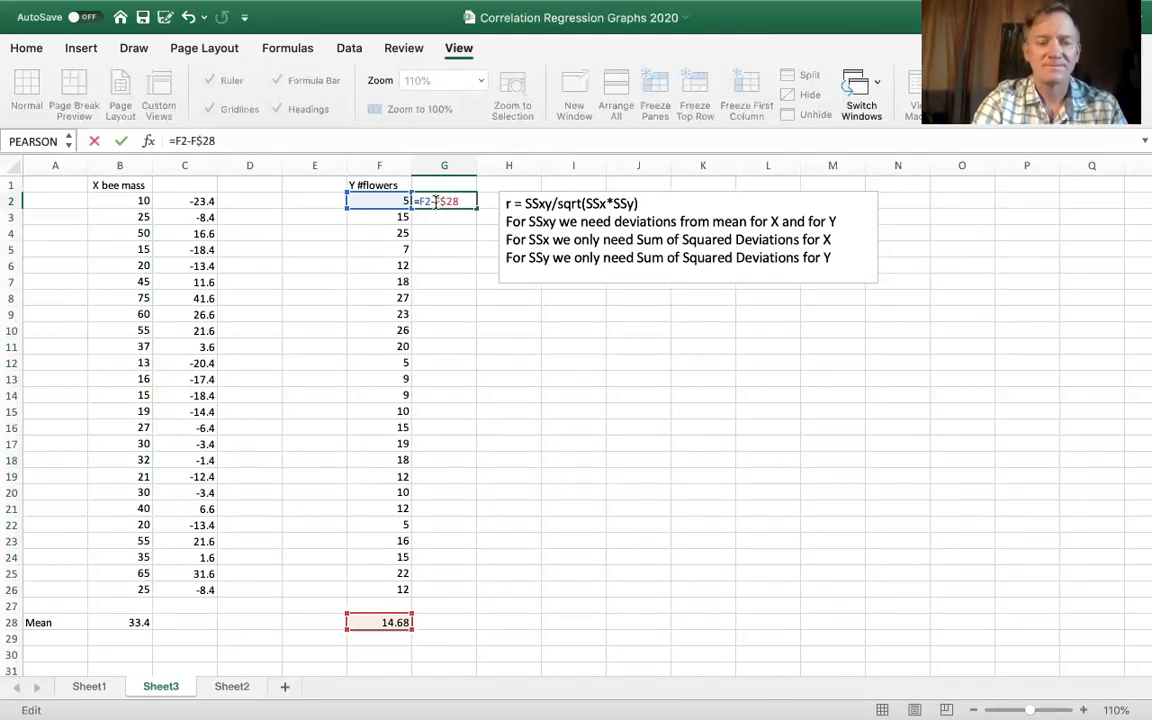
key(Return)
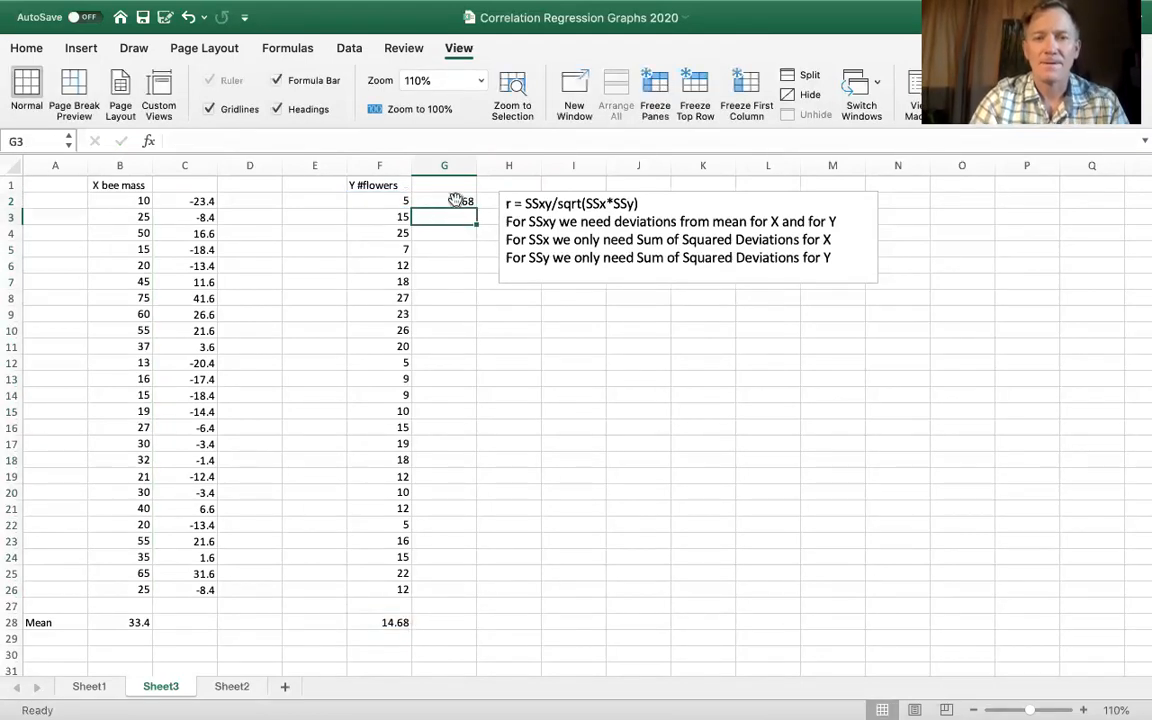
click(455, 200)
drag(477, 208, 444, 590)
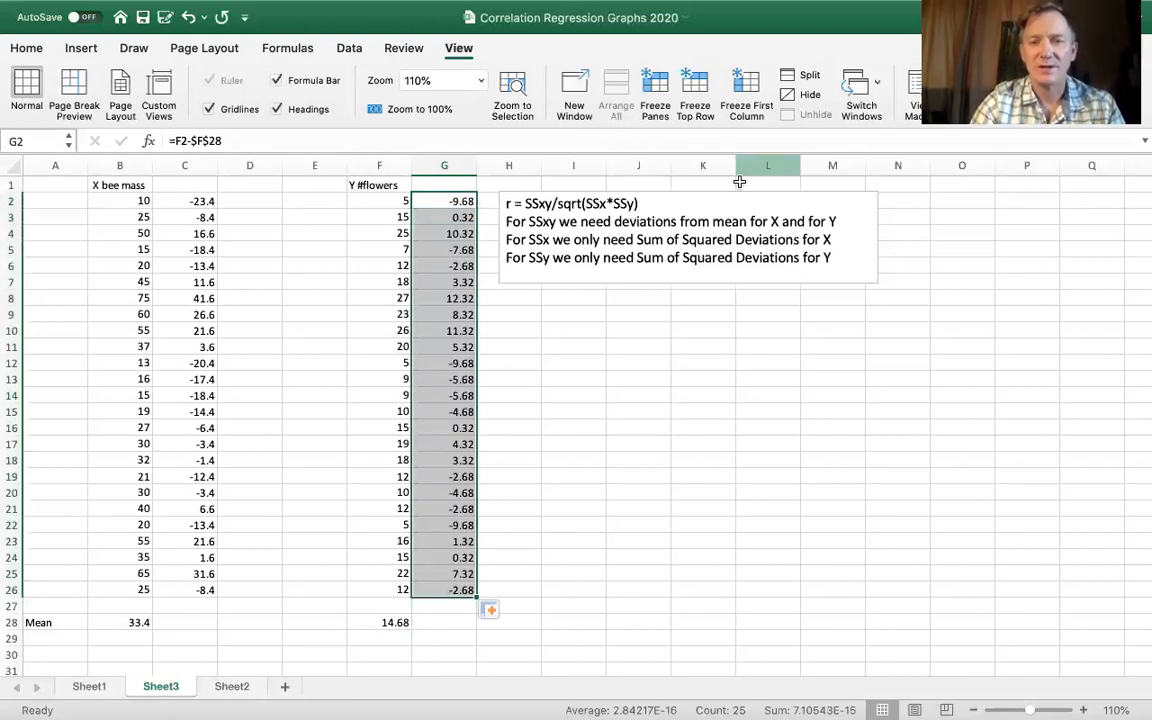
- Move the text box with the r formula notes away from column H, so it starts at about I6
click(710, 193)
drag(710, 190, 787, 263)
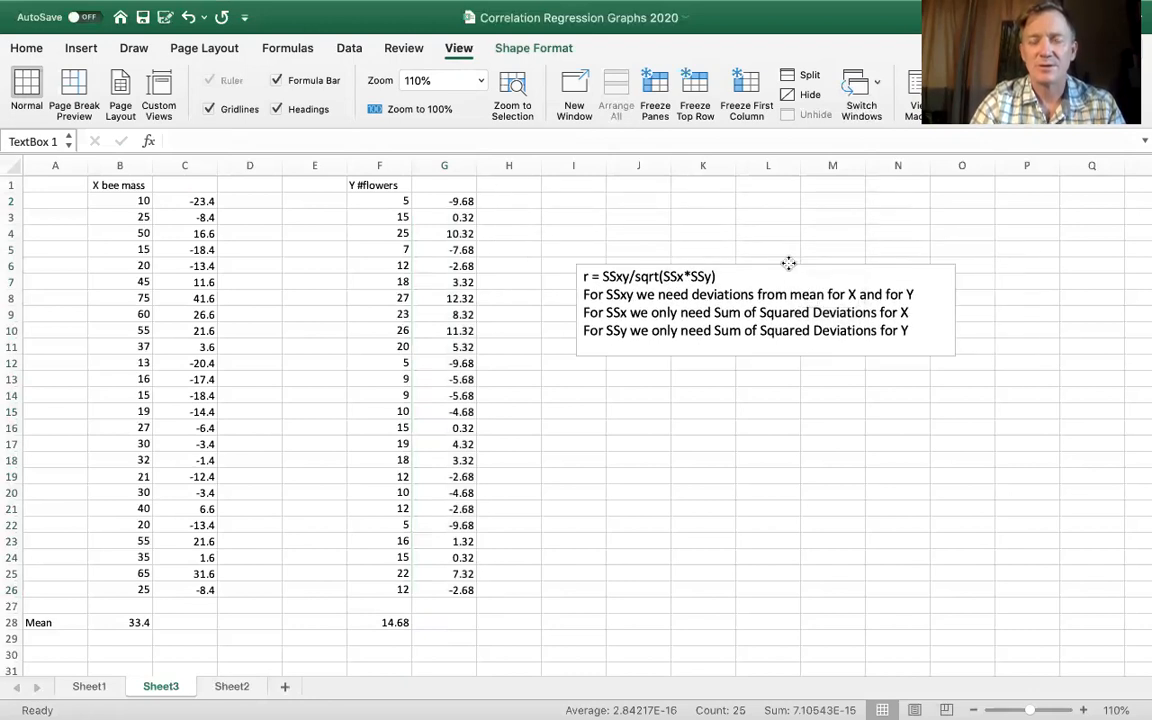
click(689, 504)
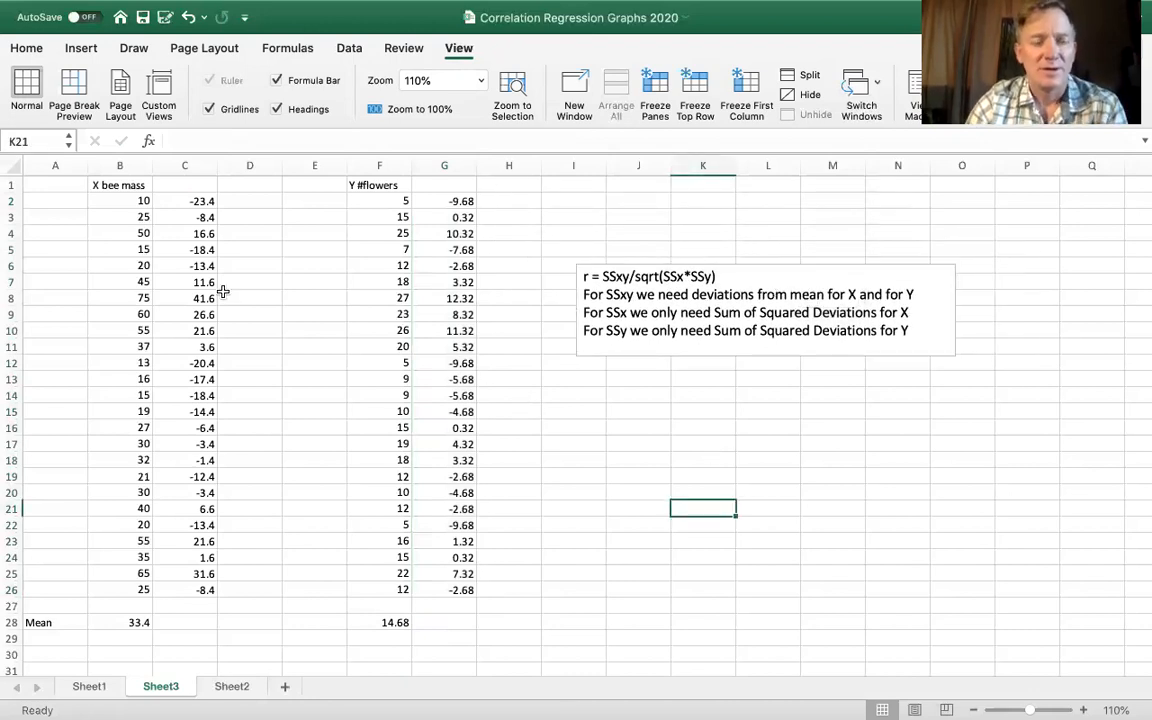
- Add the heading DEV above both deviation columns, in C1 and G1
click(185, 185)
text(DEV)
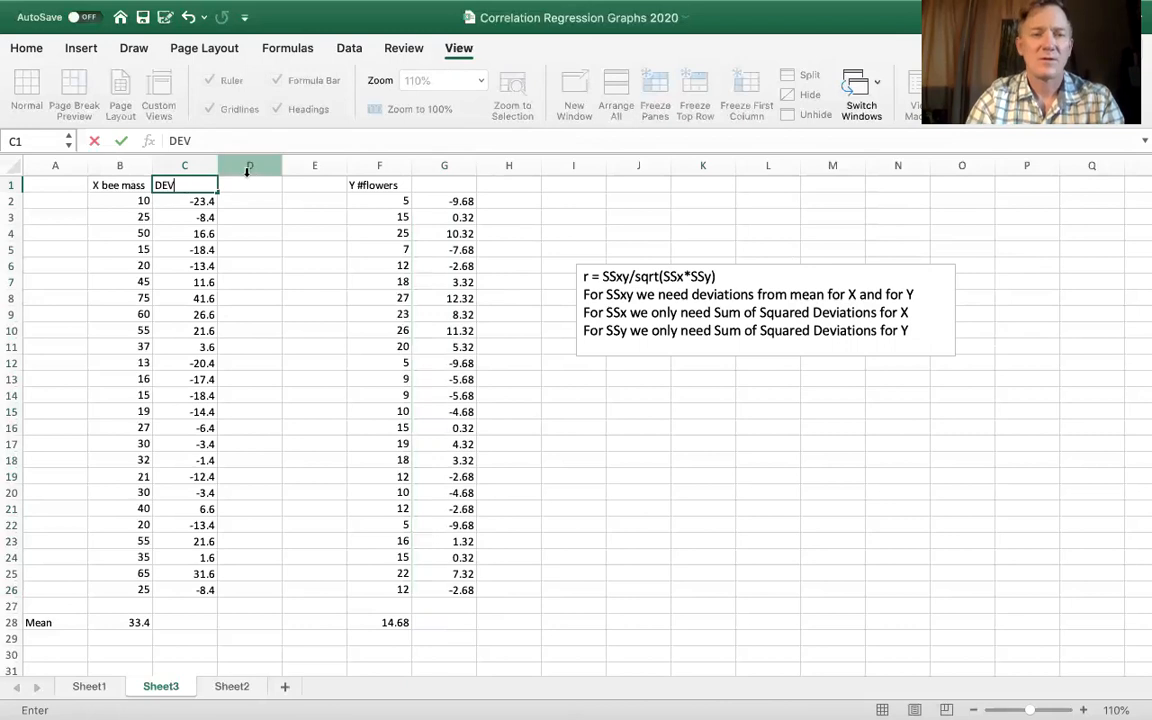
click(433, 182)
text(DEB)
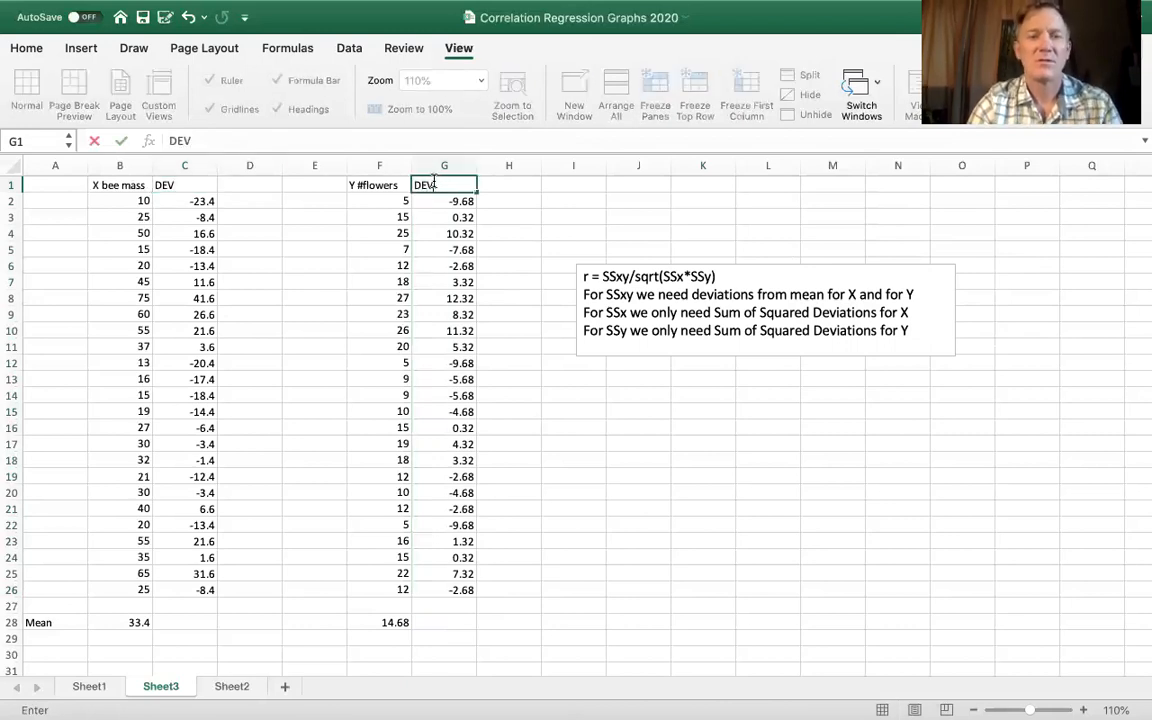
click(290, 283)
- Enter the heading DEVsquared in D1 and the heading dev squared in H1
click(241, 189)
text(DEV)
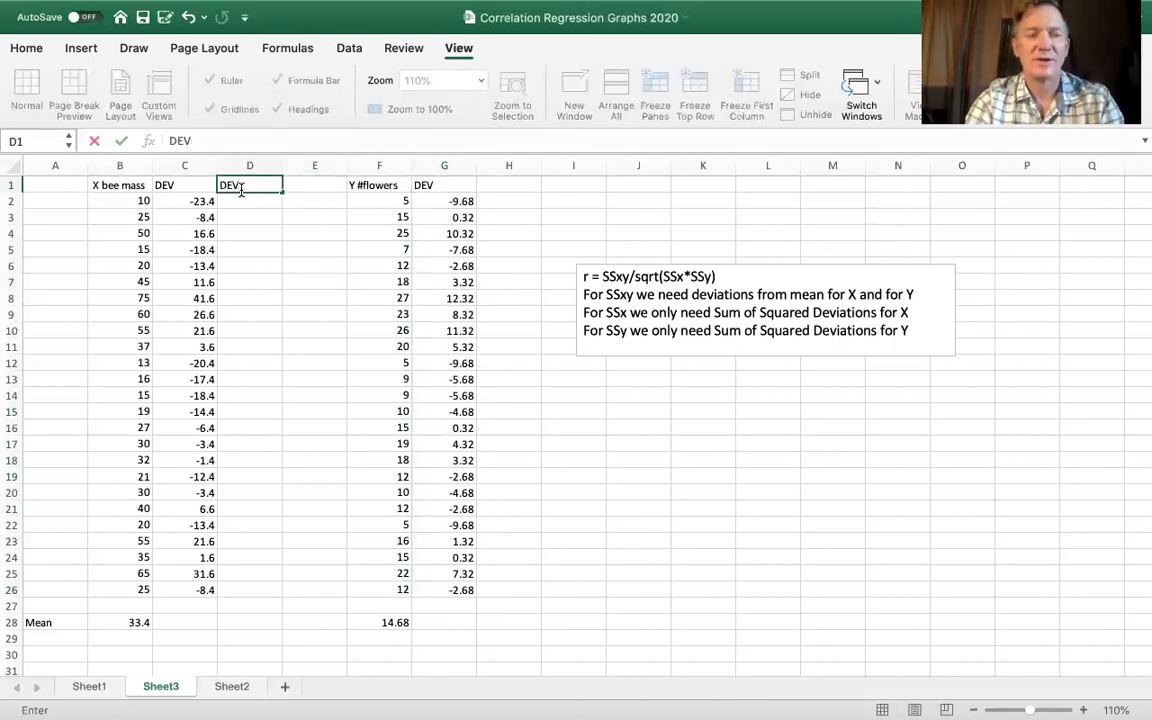
text(squared)
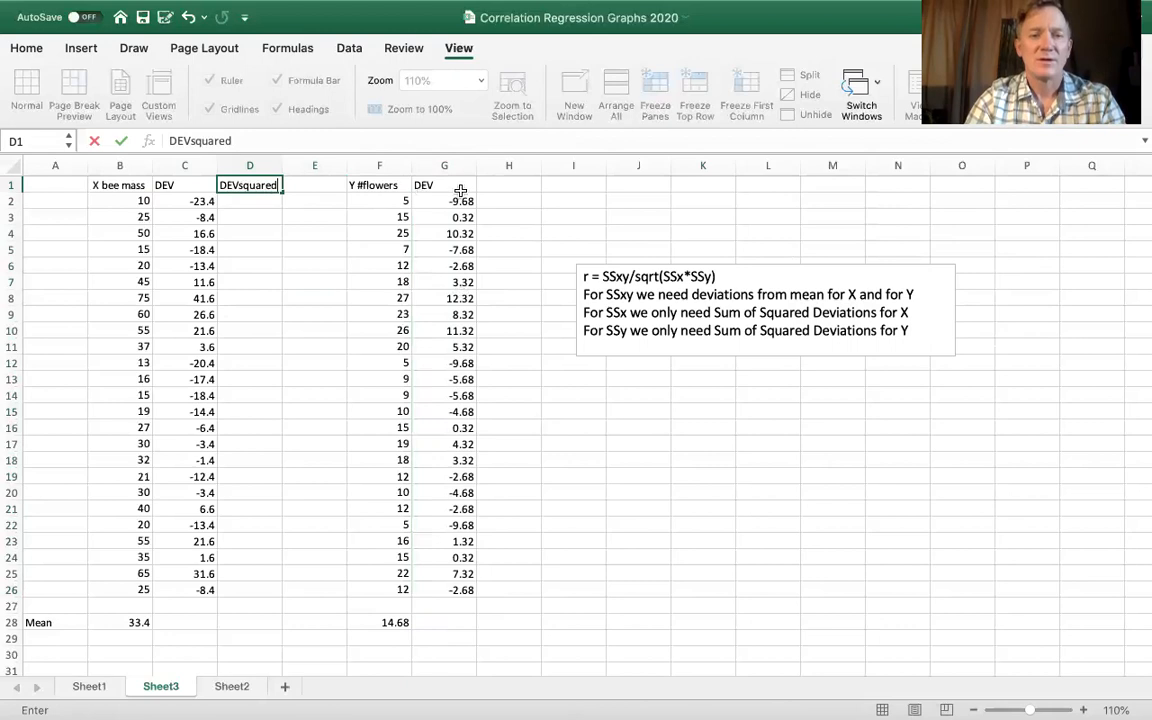
click(507, 187)
text(dev squared)
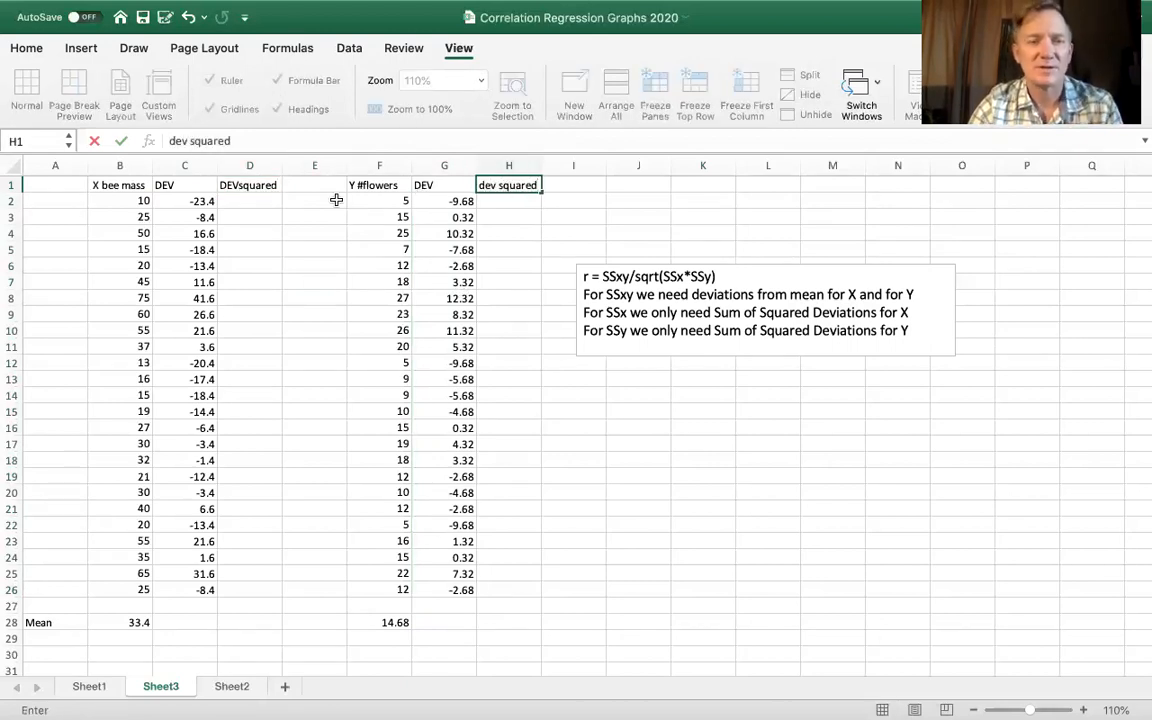
- Square the bee mass deviations by entering =C2^2 in D2 and filling it down to D26
click(240, 198)
text(=)
click(203, 201)
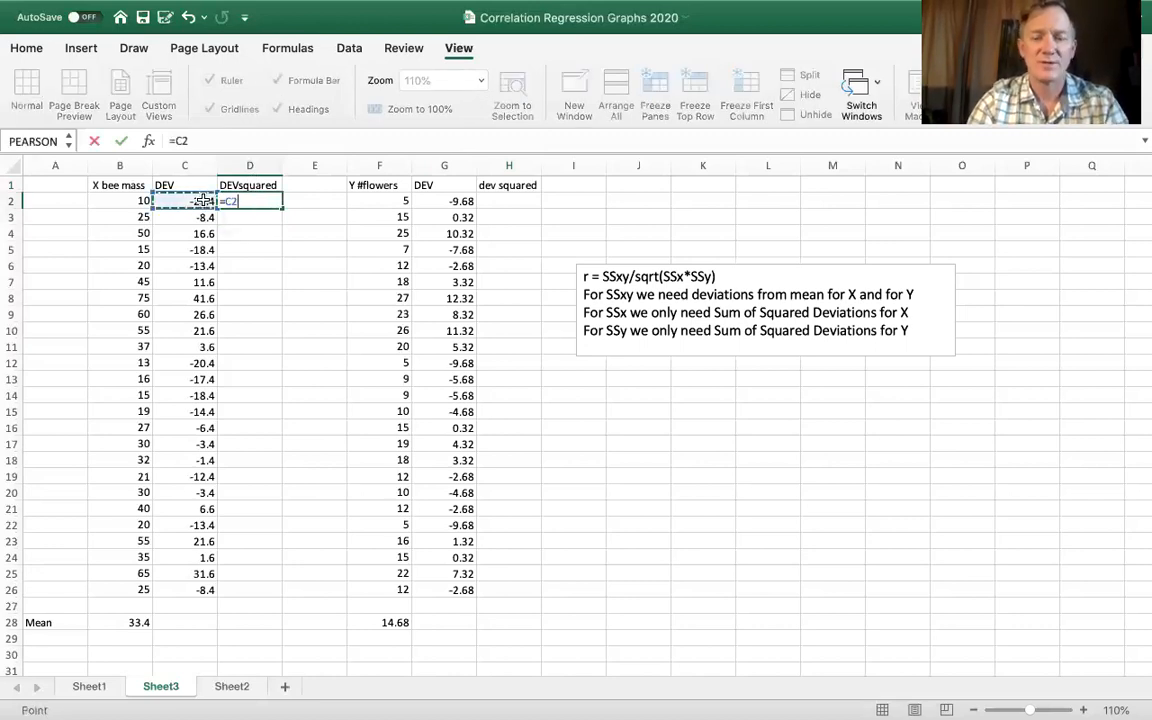
text(^@)
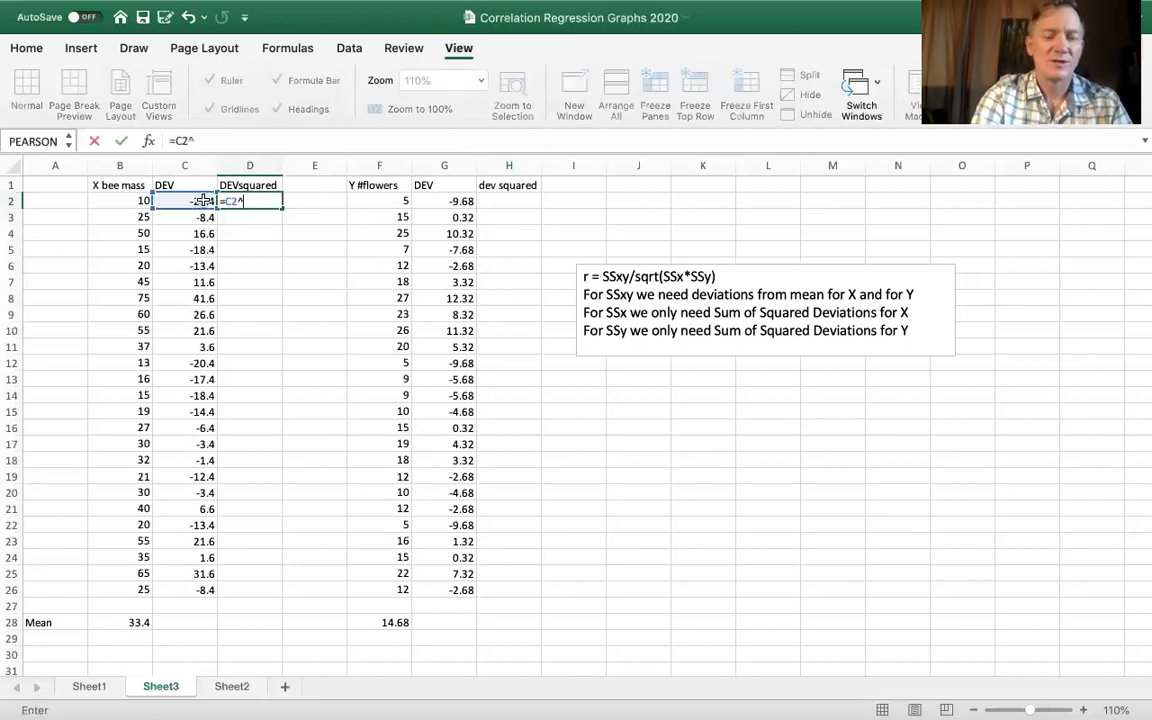
key(BackSpace)
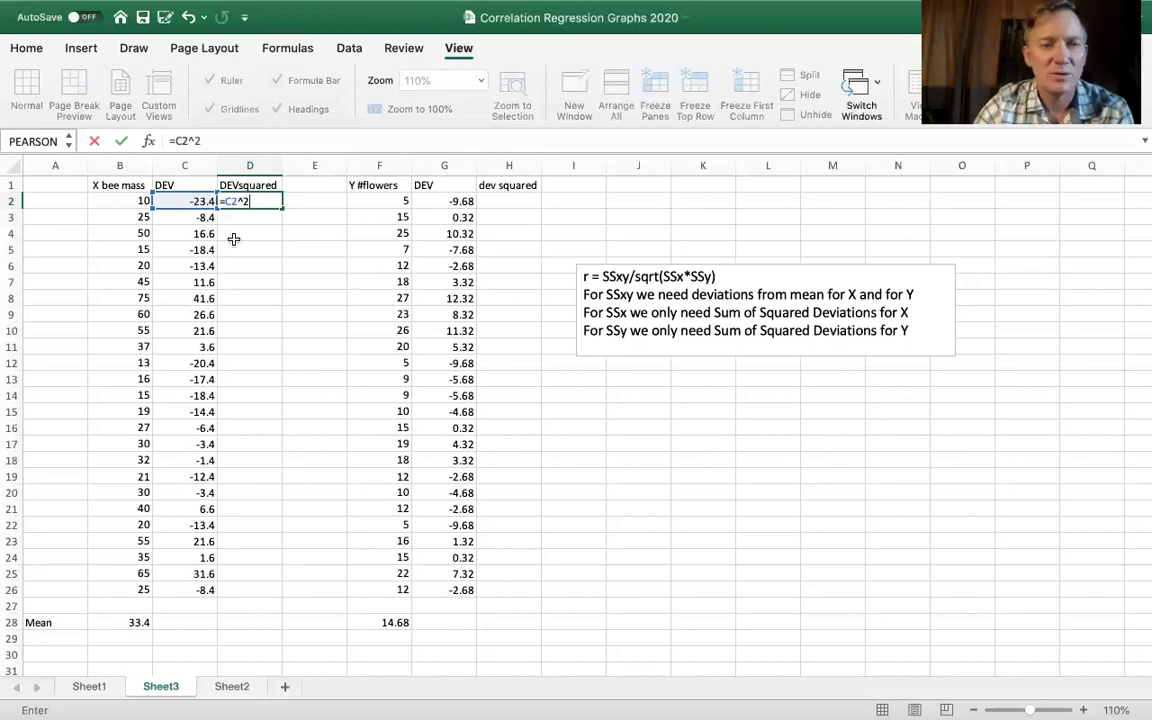
key(Return)
click(270, 204)
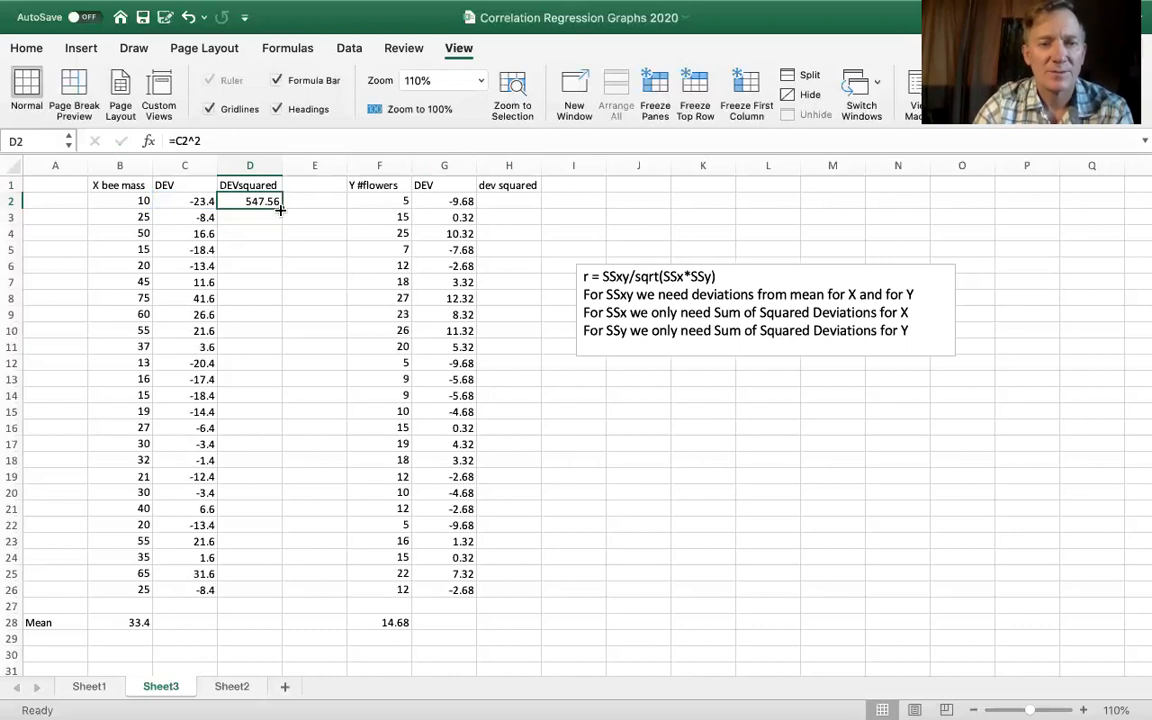
drag(279, 207, 275, 605)
- Square the flower count deviations by entering =G2^2 in H2 and filling it down to H26
click(503, 206)
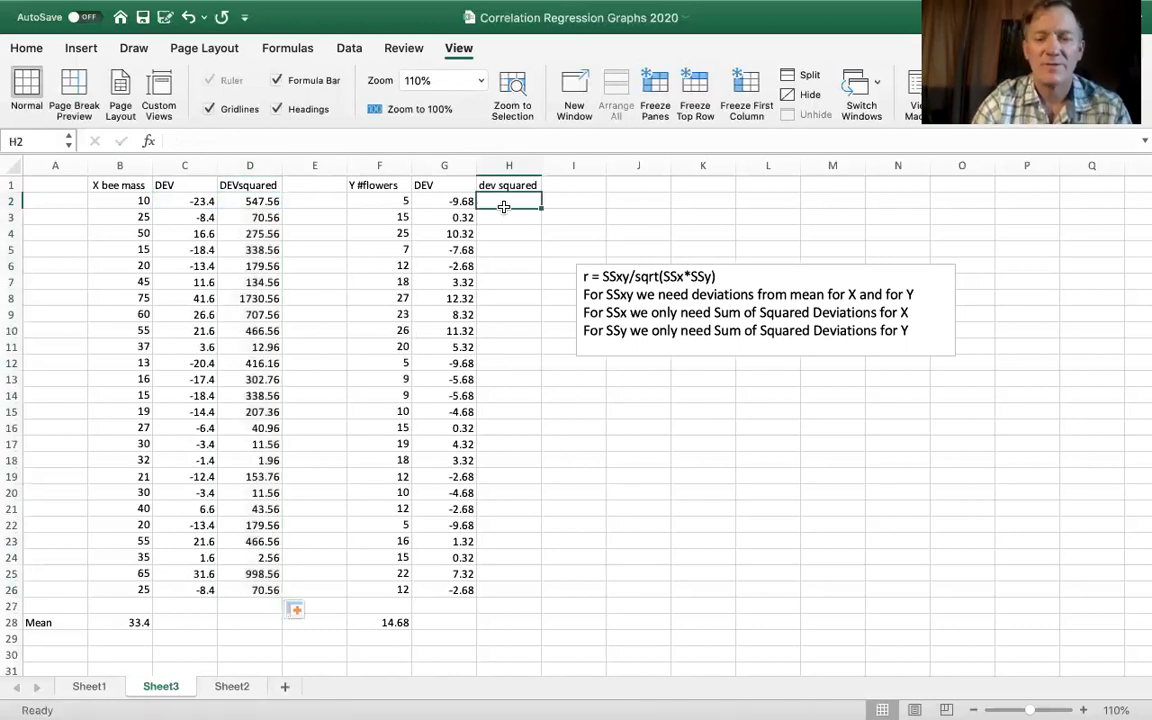
text(=)
click(457, 202)
text(^2)
key(Return)
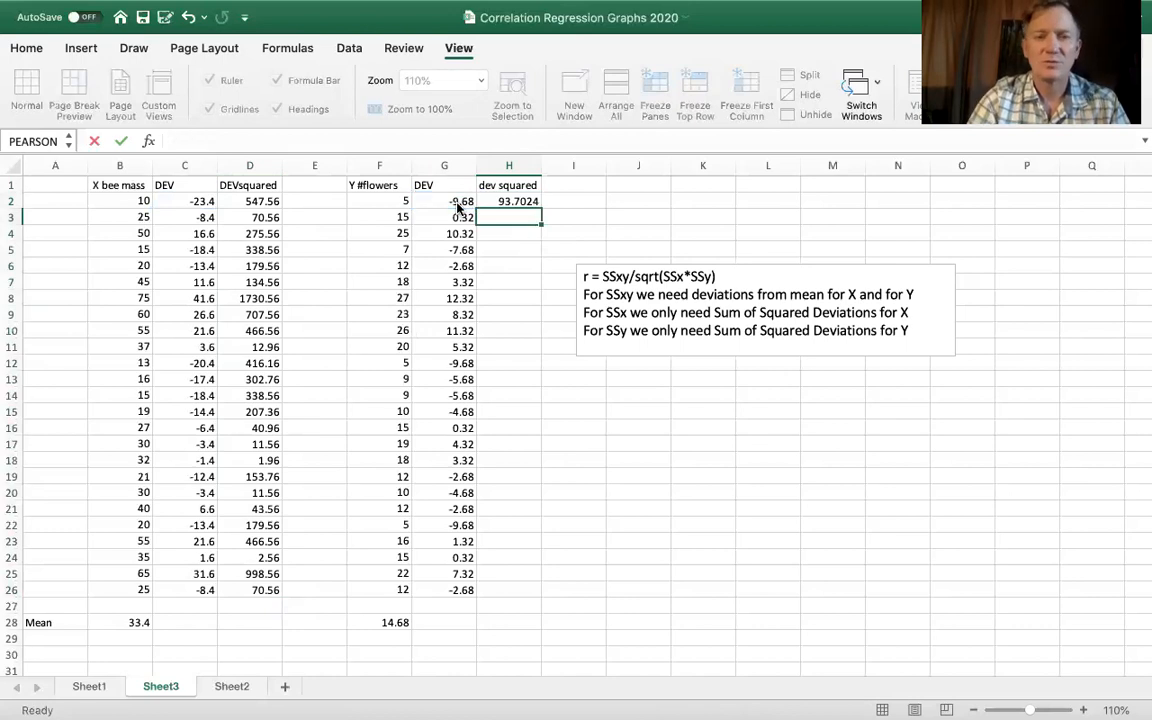
click(520, 202)
drag(540, 205, 545, 592)
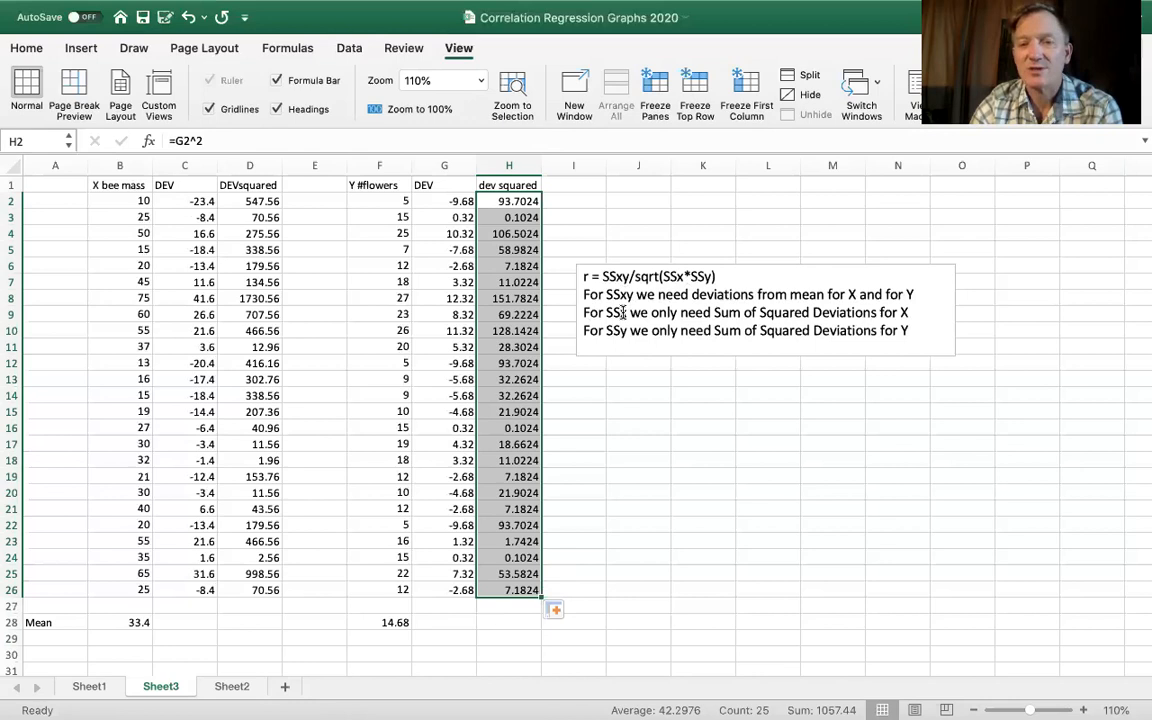
- Sum the squared bee mass deviations D2:D26 in D28 with the SUM function
click(258, 623)
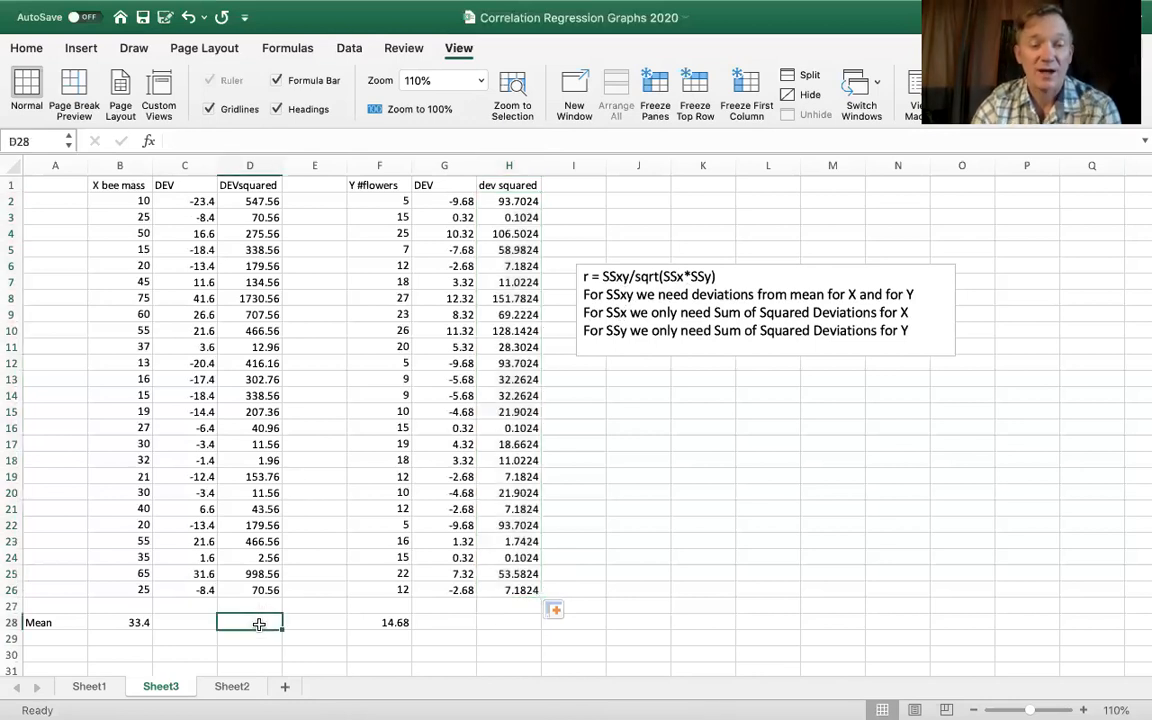
text(=sum()
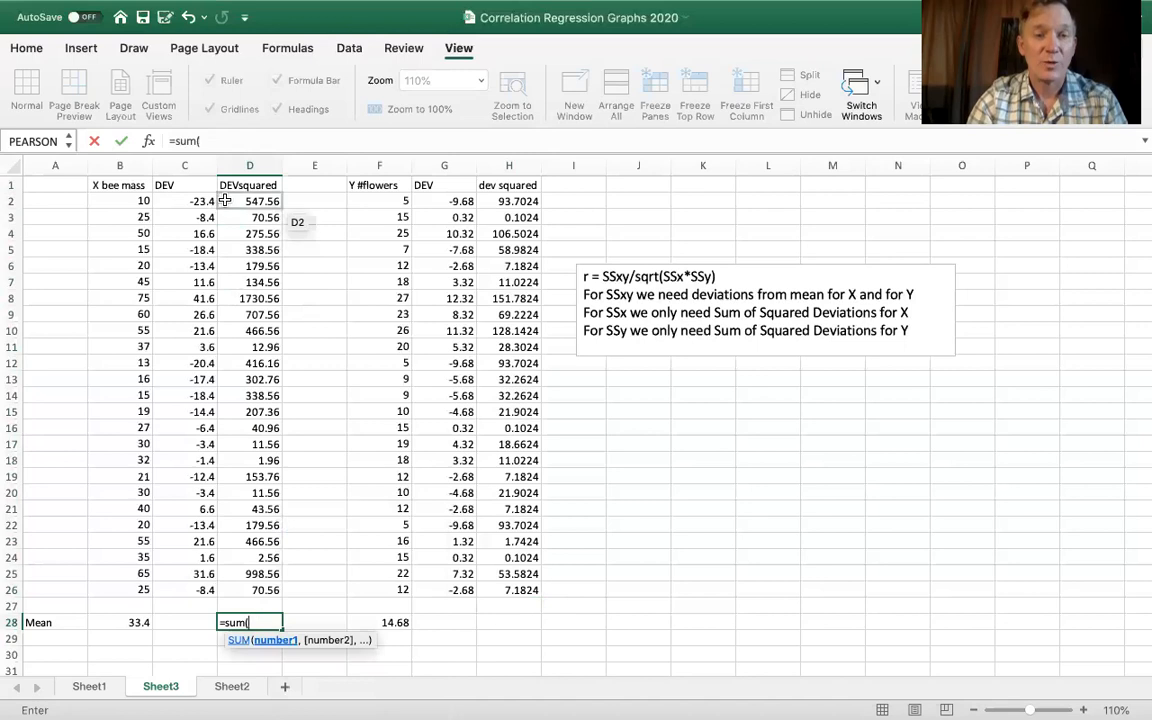
drag(262, 201, 259, 590)
key(Return)
- Sum the squared flower count deviations H2:H26 in H28 with the SUM function
click(507, 624)
text(=)
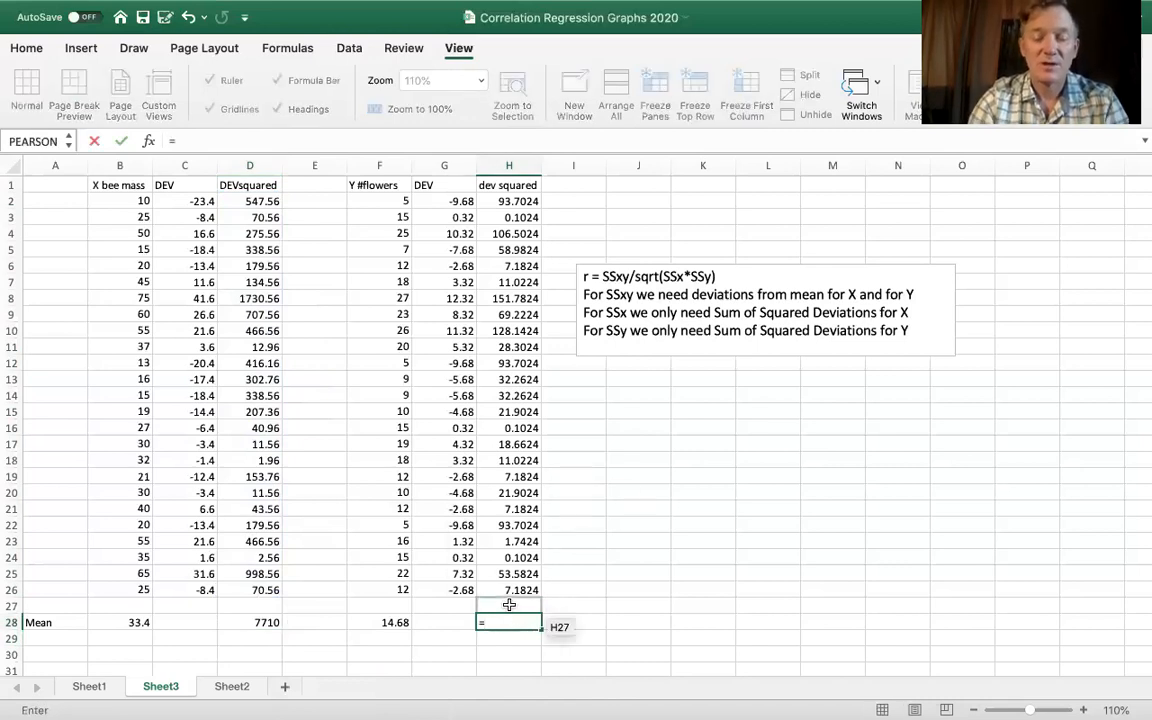
text(sum()
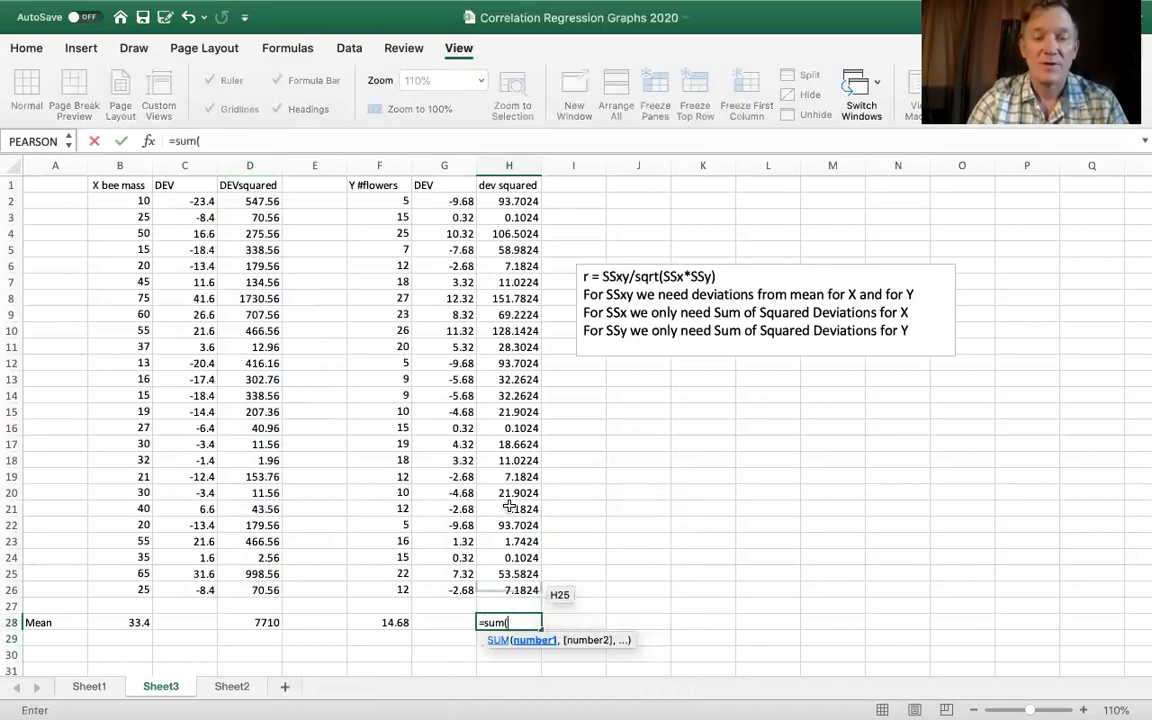
drag(509, 201, 503, 596)
key(Return)
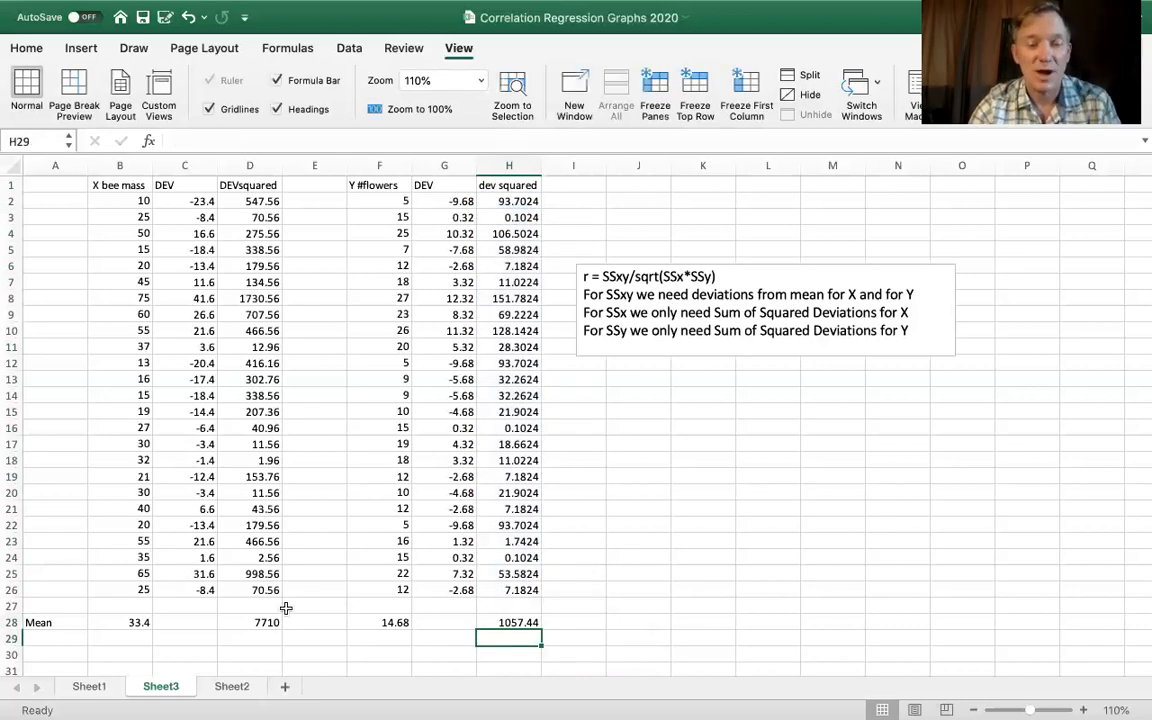
- Label C29 as devsq and calculate the bee mass sum of squares in D29 with the DEVSQ function over B2:B26
click(196, 642)
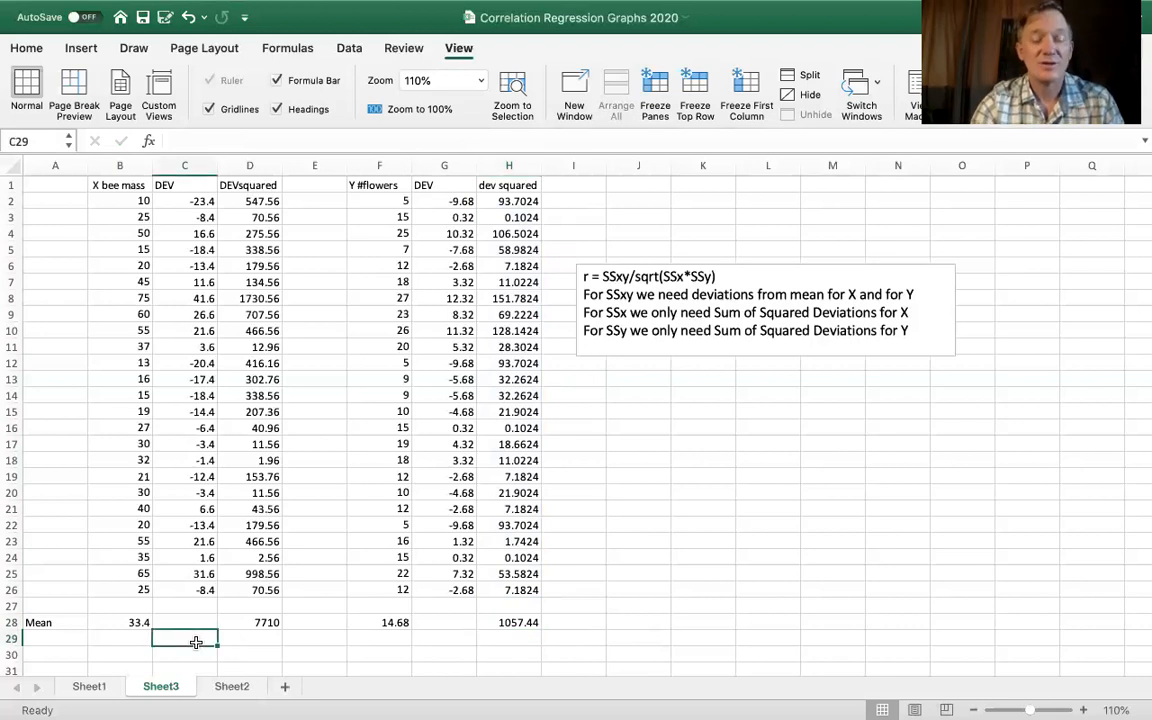
text(dev)
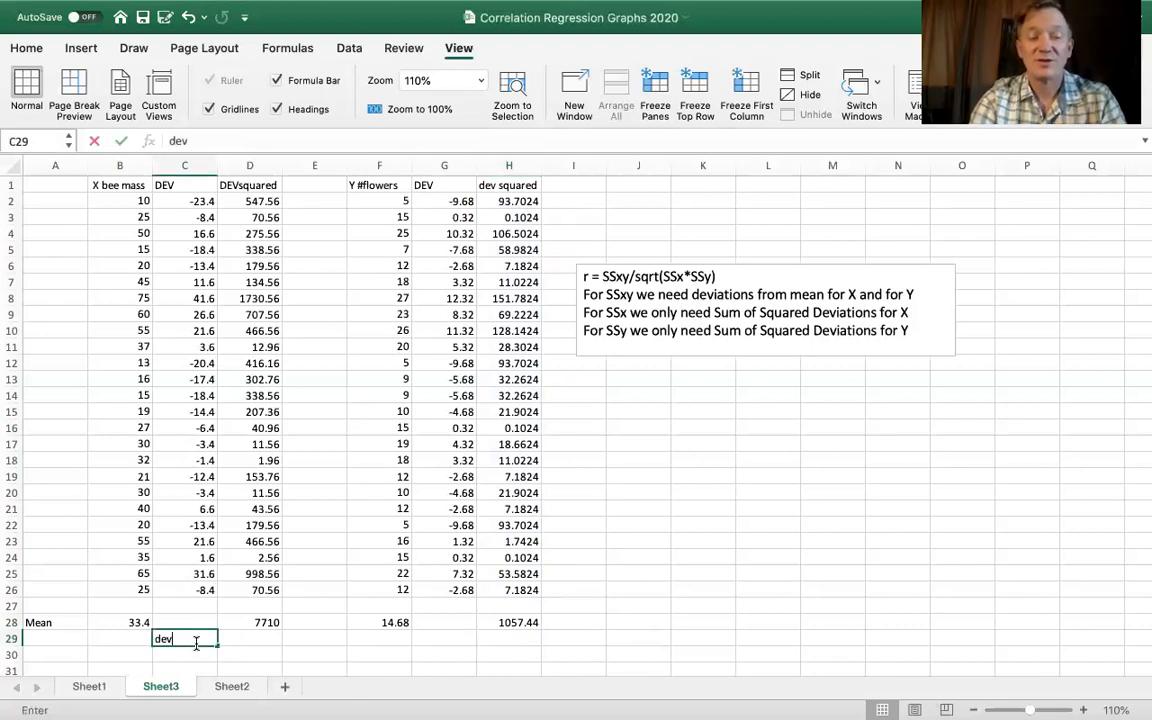
text(sq)
click(240, 636)
text(=)
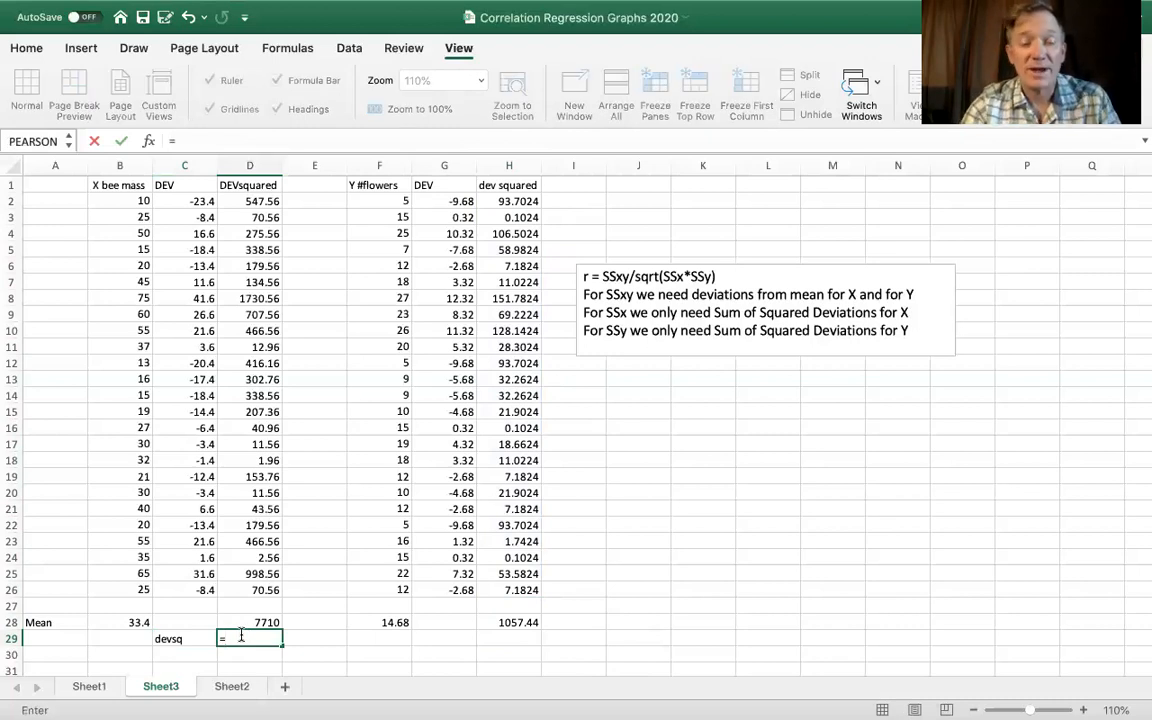
text(devs)
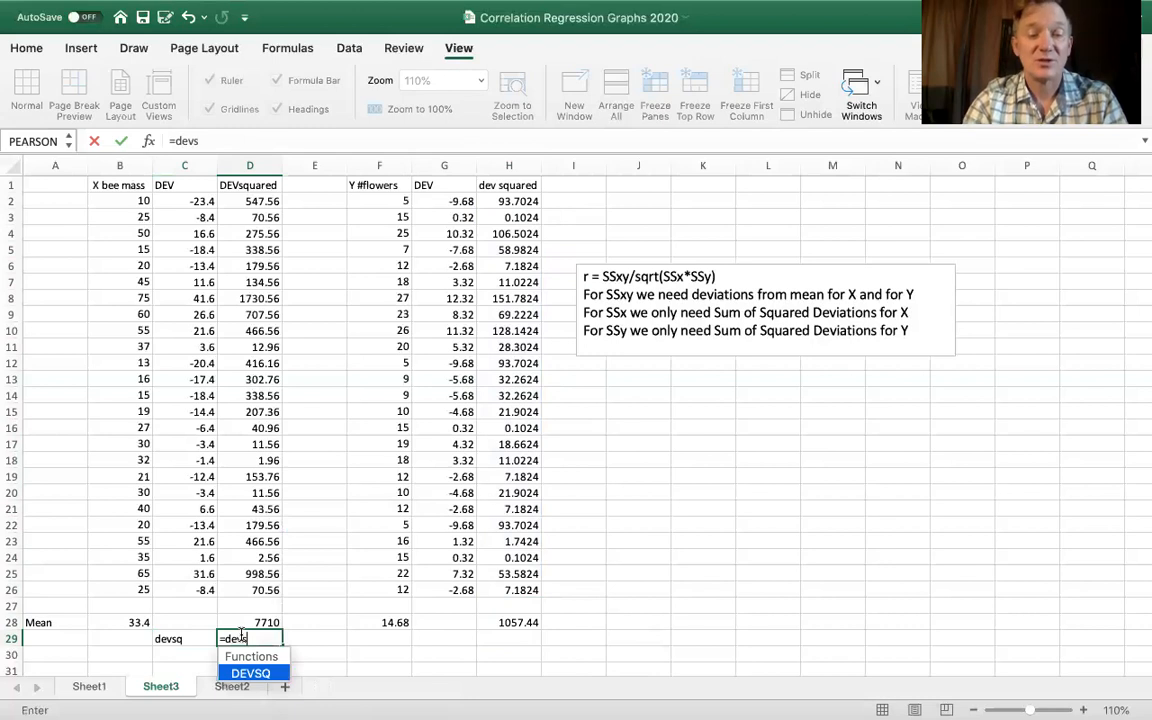
key(BackSpace)
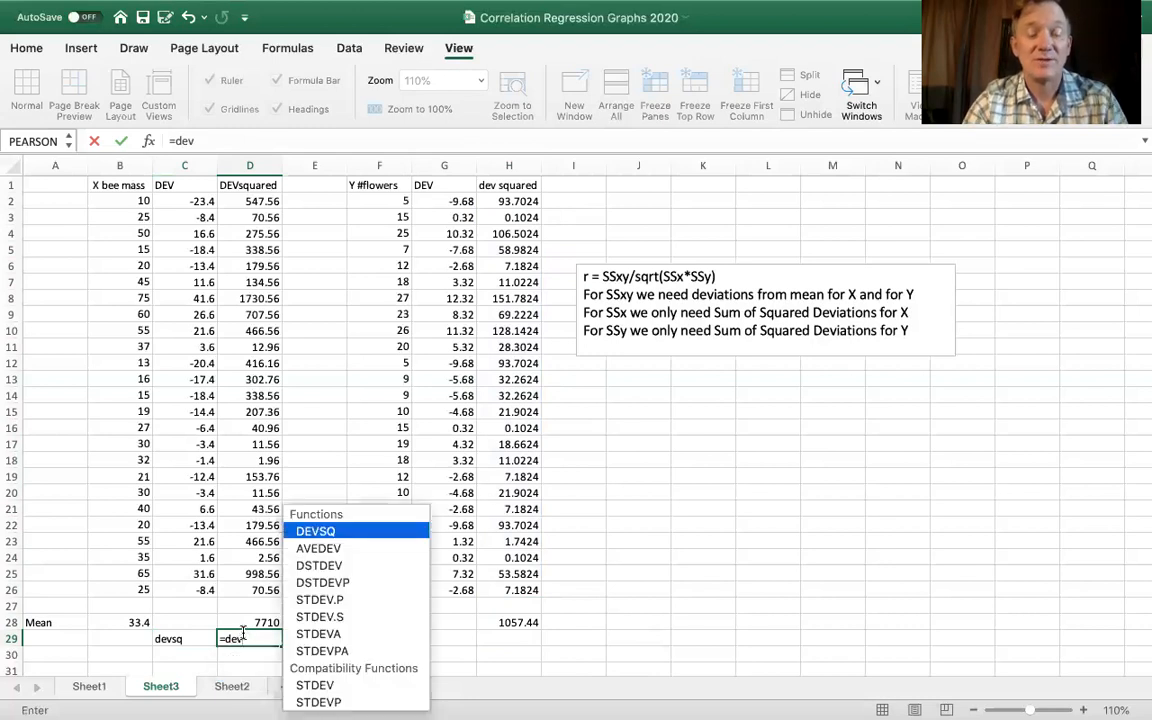
double_click(334, 531)
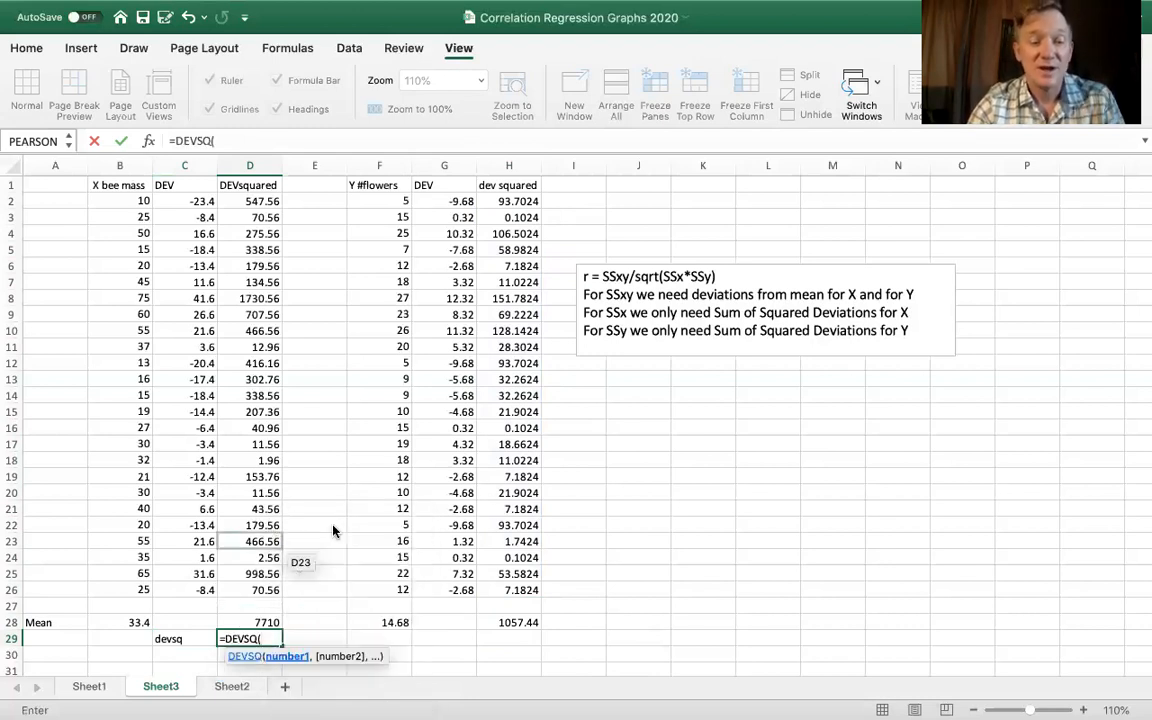
drag(137, 205, 131, 590)
key(Return)
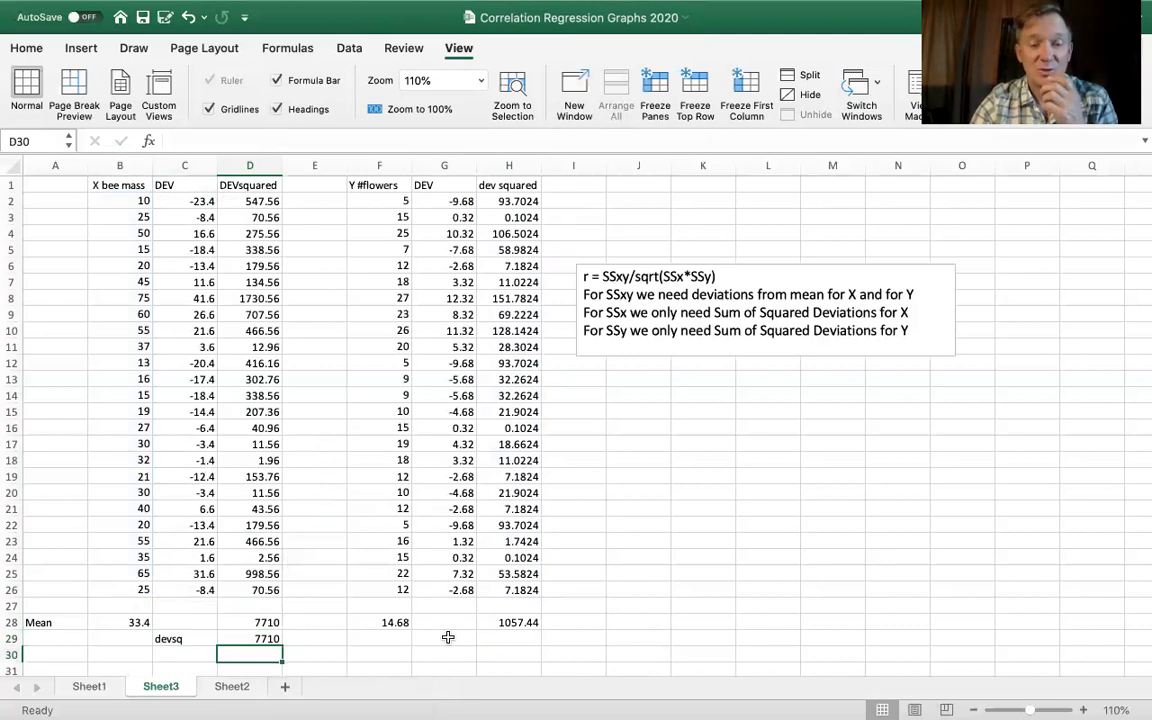
- Label cell G29 as devsq for the flower count sum of squares
click(448, 637)
text(devs)
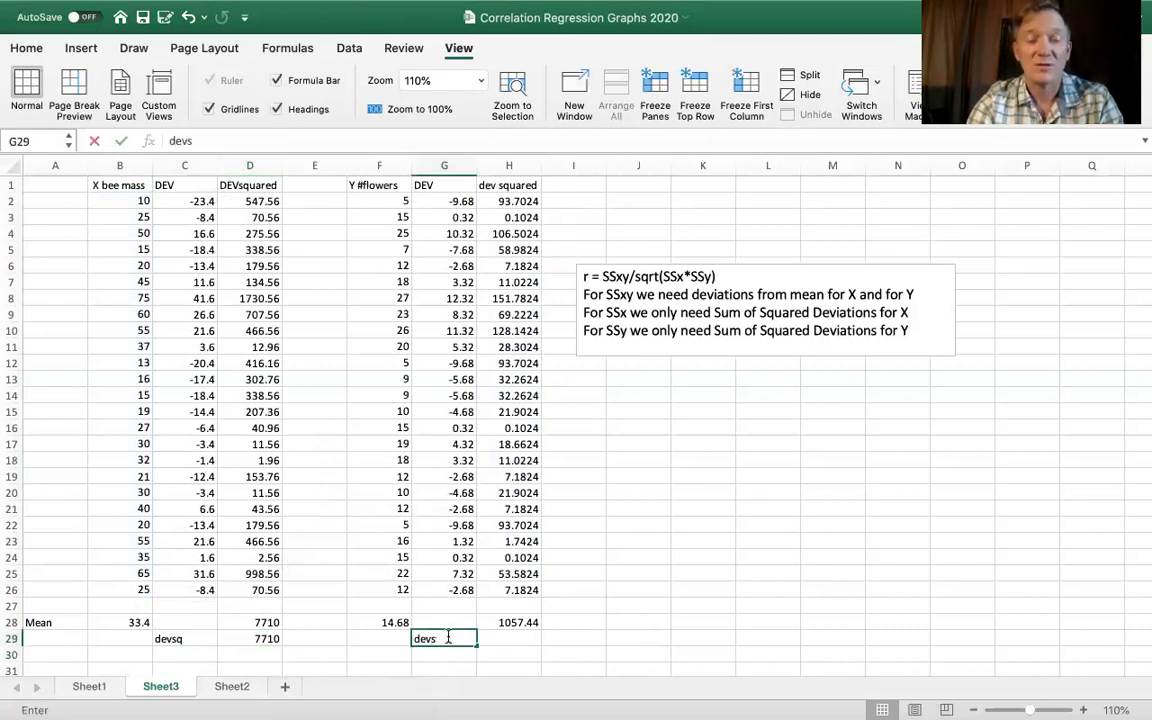
text(qu)
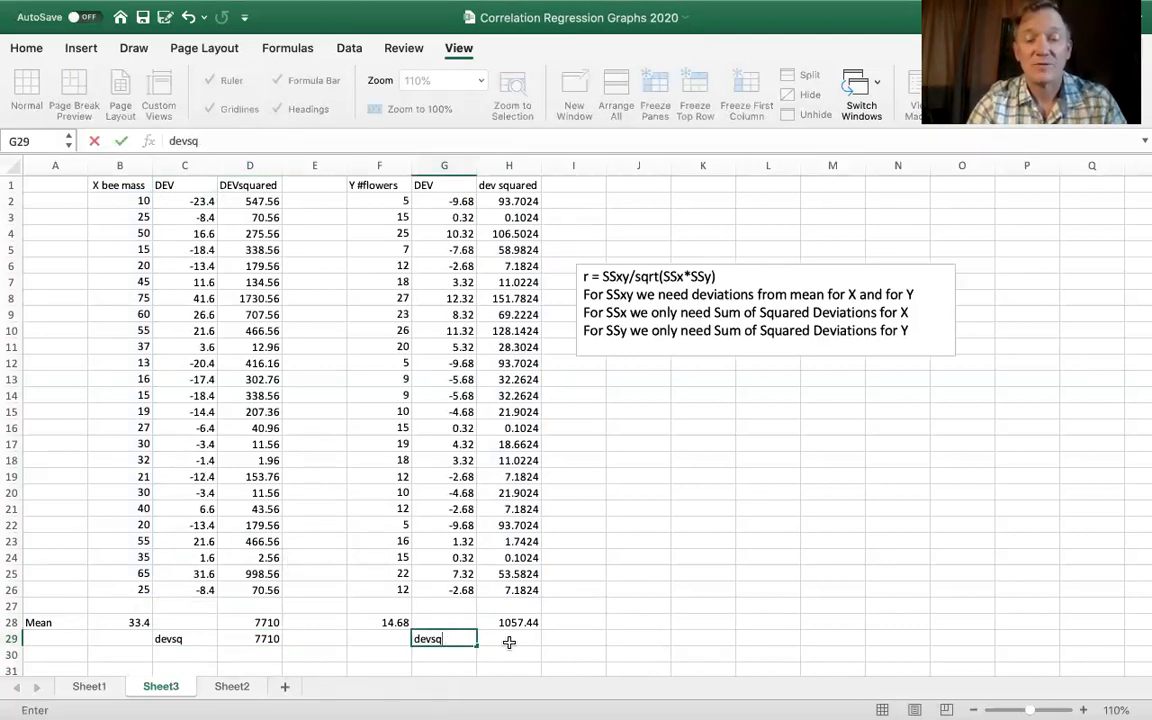
- Enter a SUM formula over the flower counts F2:F26 in H29
click(509, 640)
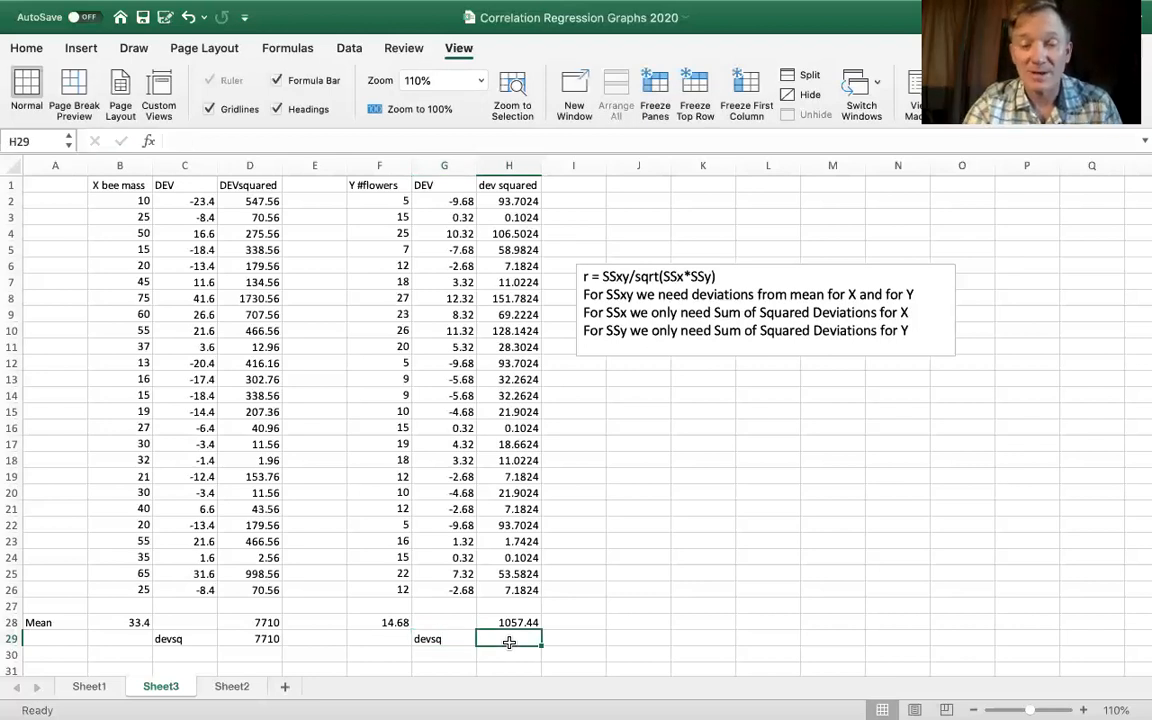
text(=)
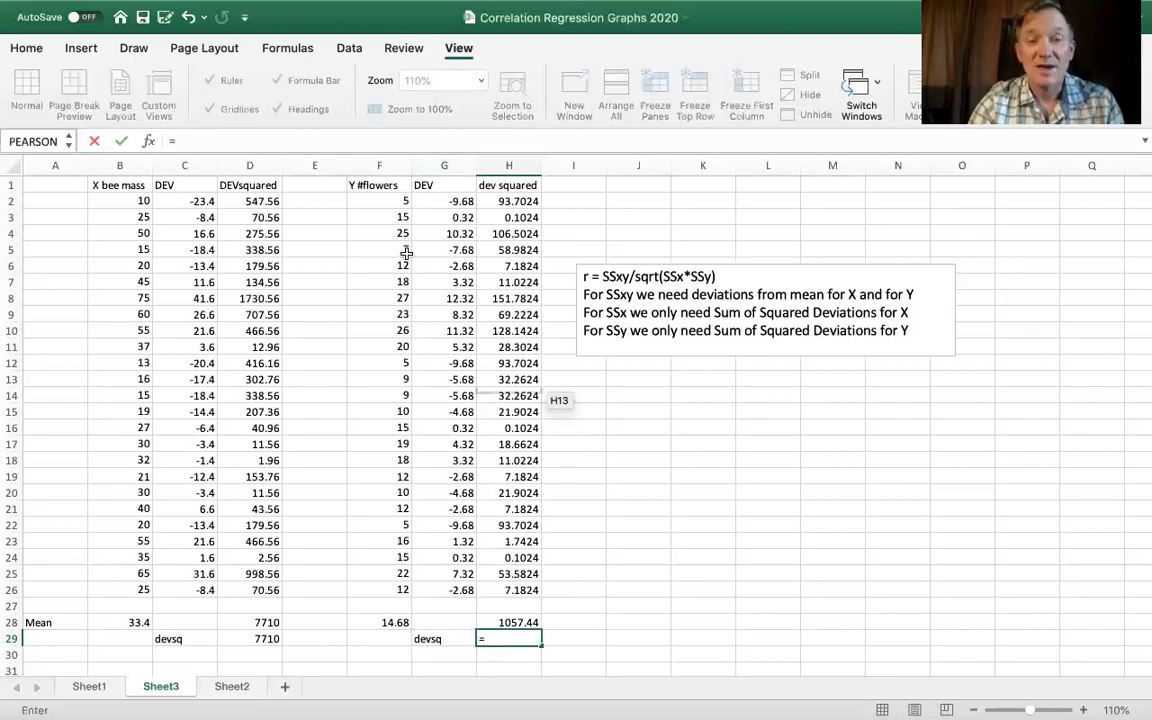
drag(385, 202, 360, 591)
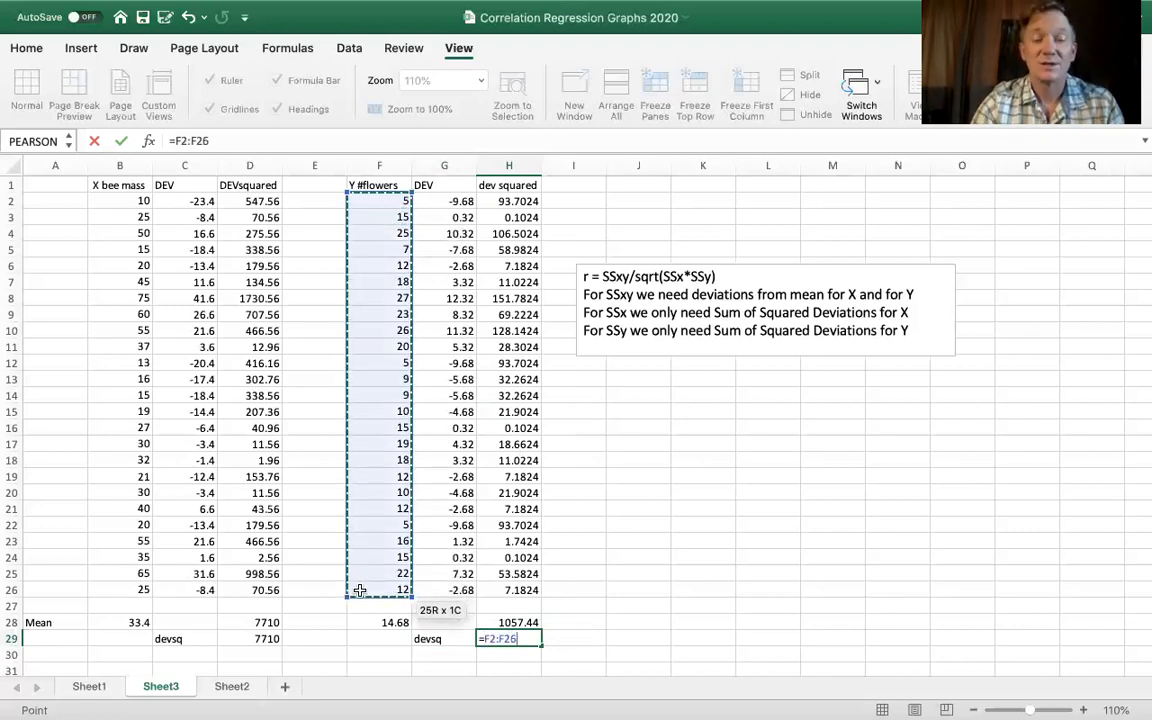
text())
key(Return)
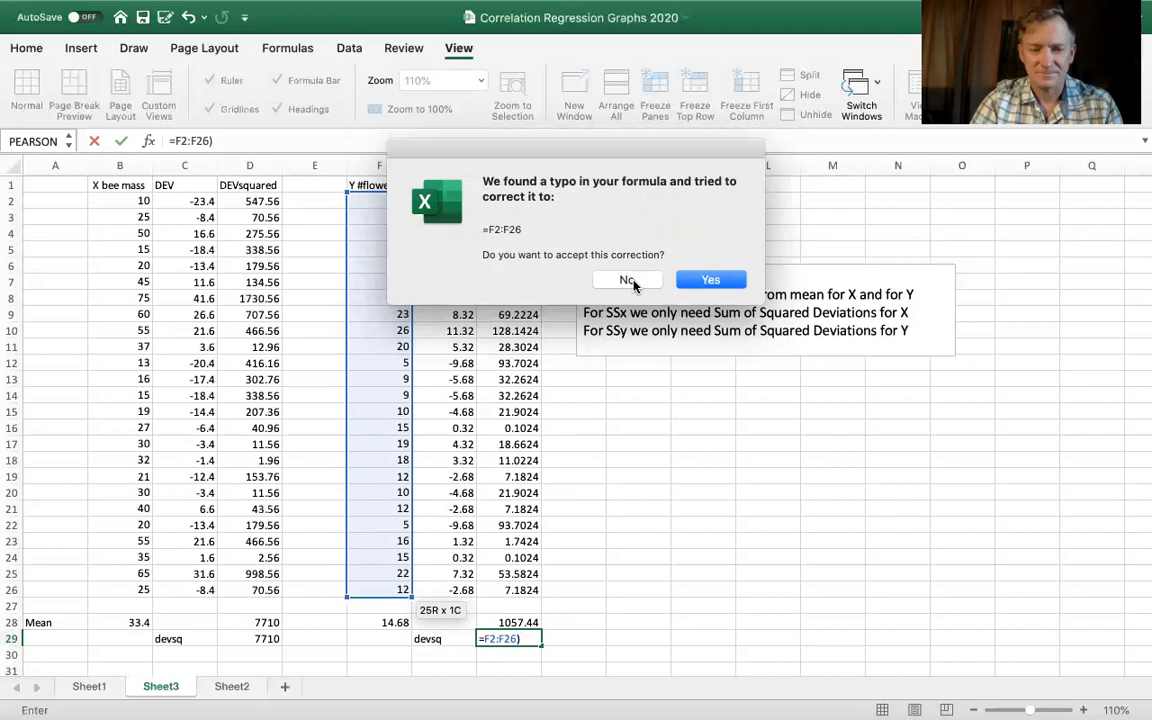
click(631, 281)
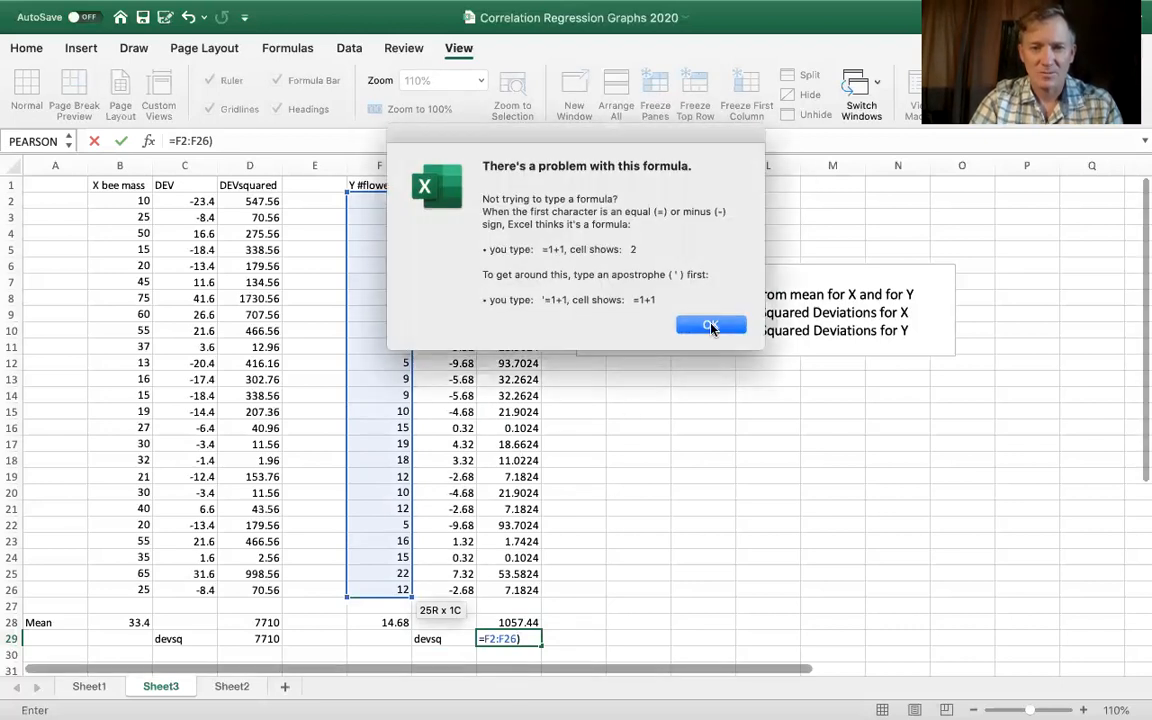
click(710, 326)
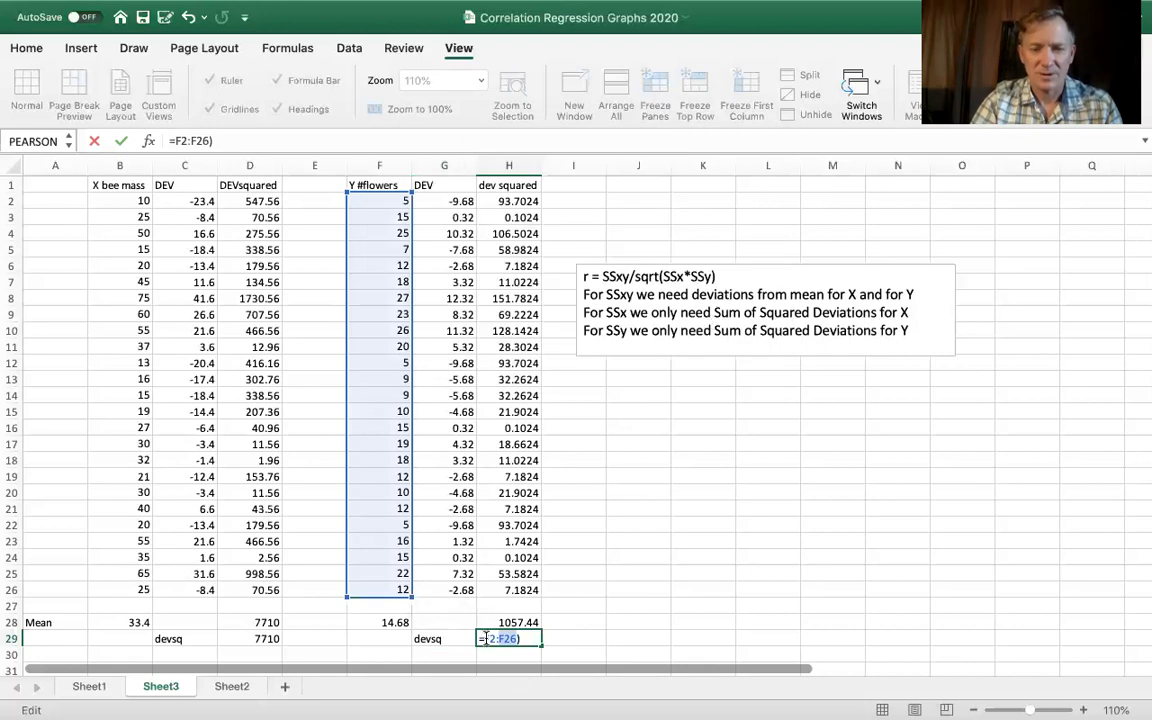
click(175, 141)
text(sum()
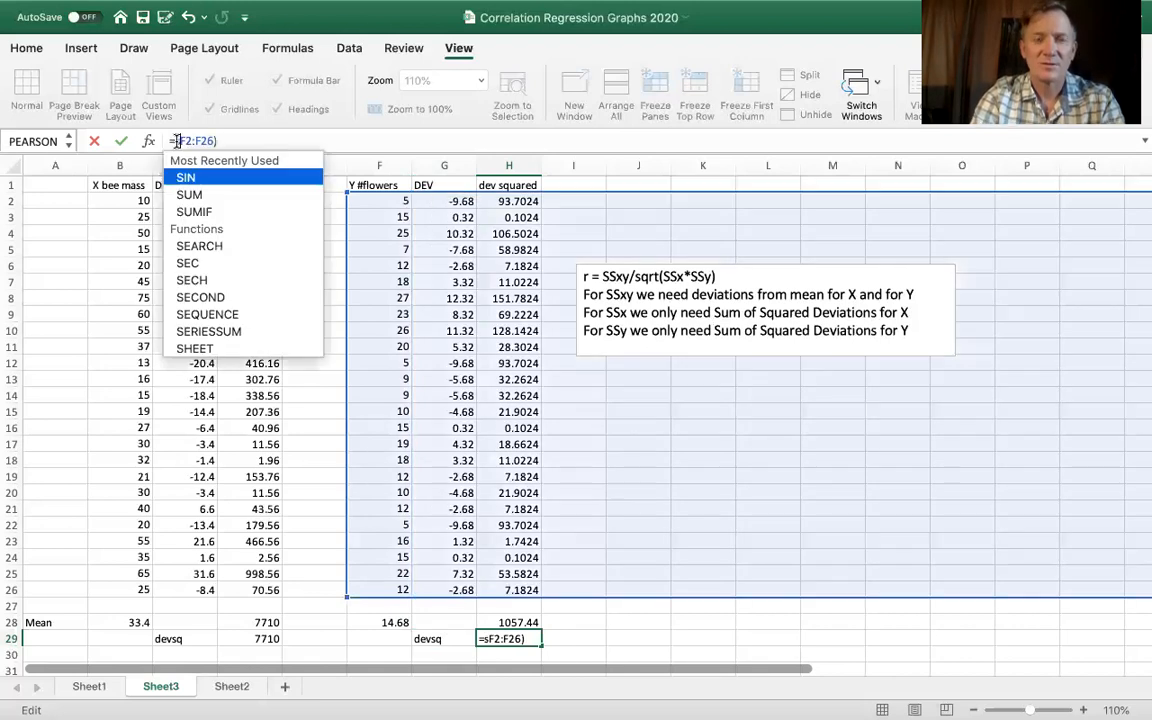
key(Return)
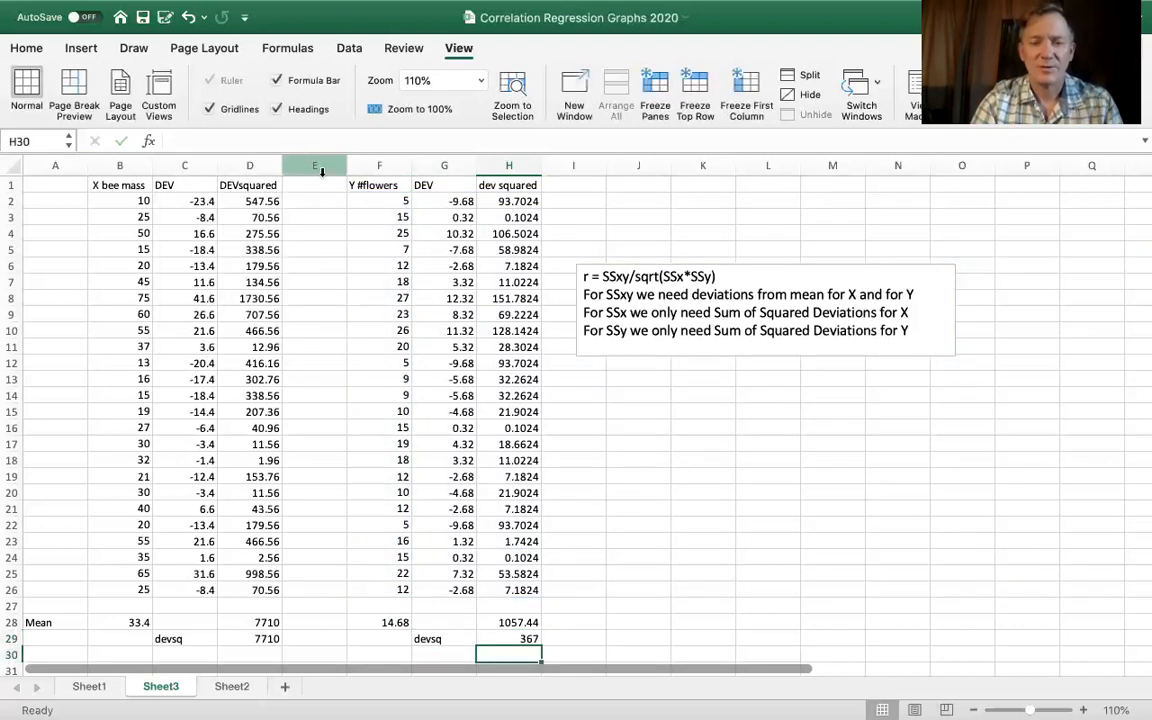
- Replace the SUM function in H29 with DEVSQ, keeping the flower count range F2:F26
click(506, 638)
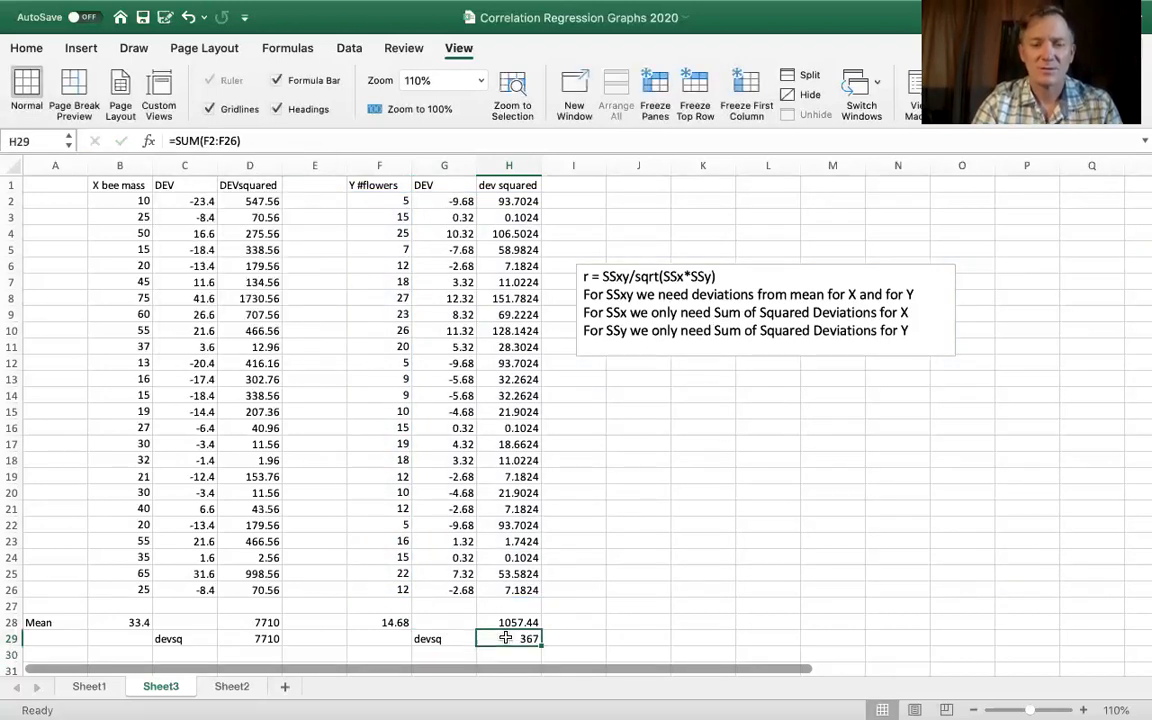
click(200, 140)
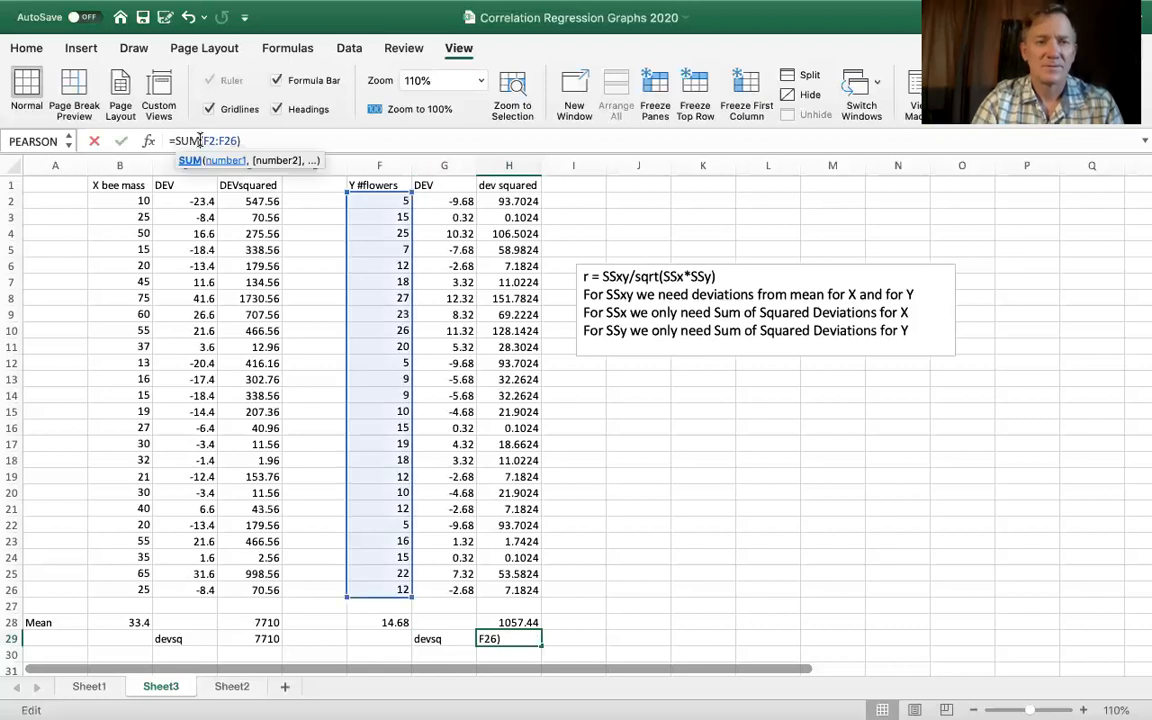
key(BackSpace)
key(BackSpace)
key(BackSpace)
text(devsq)
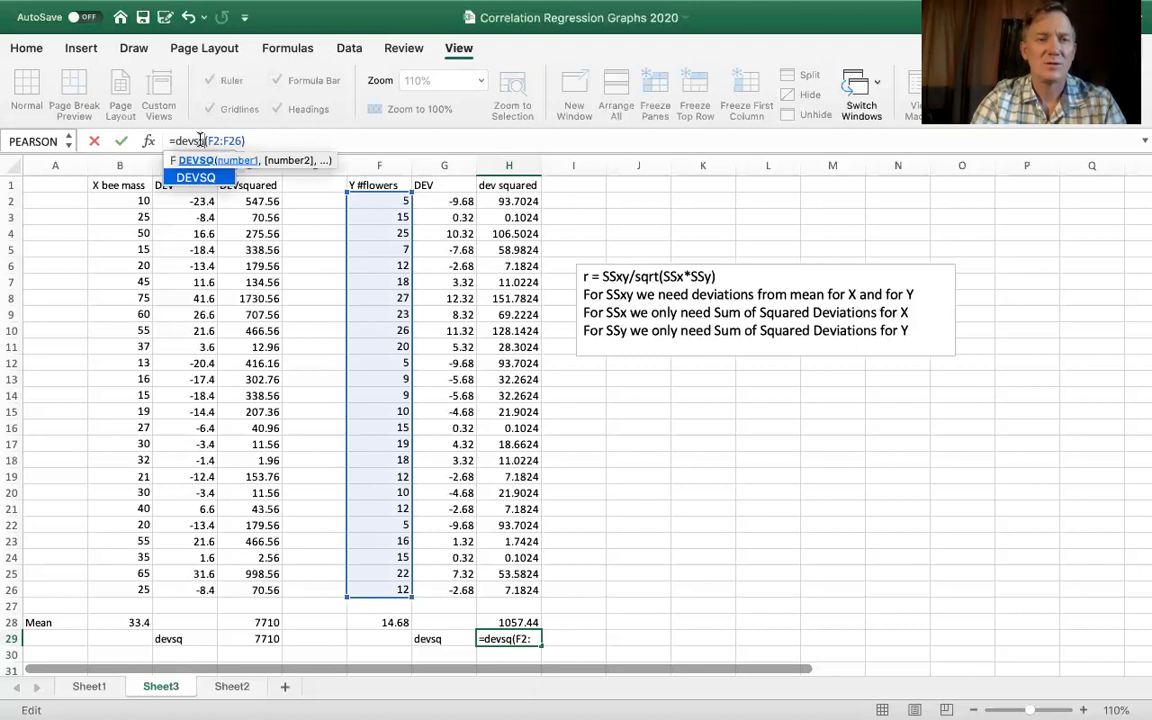
key(Return)
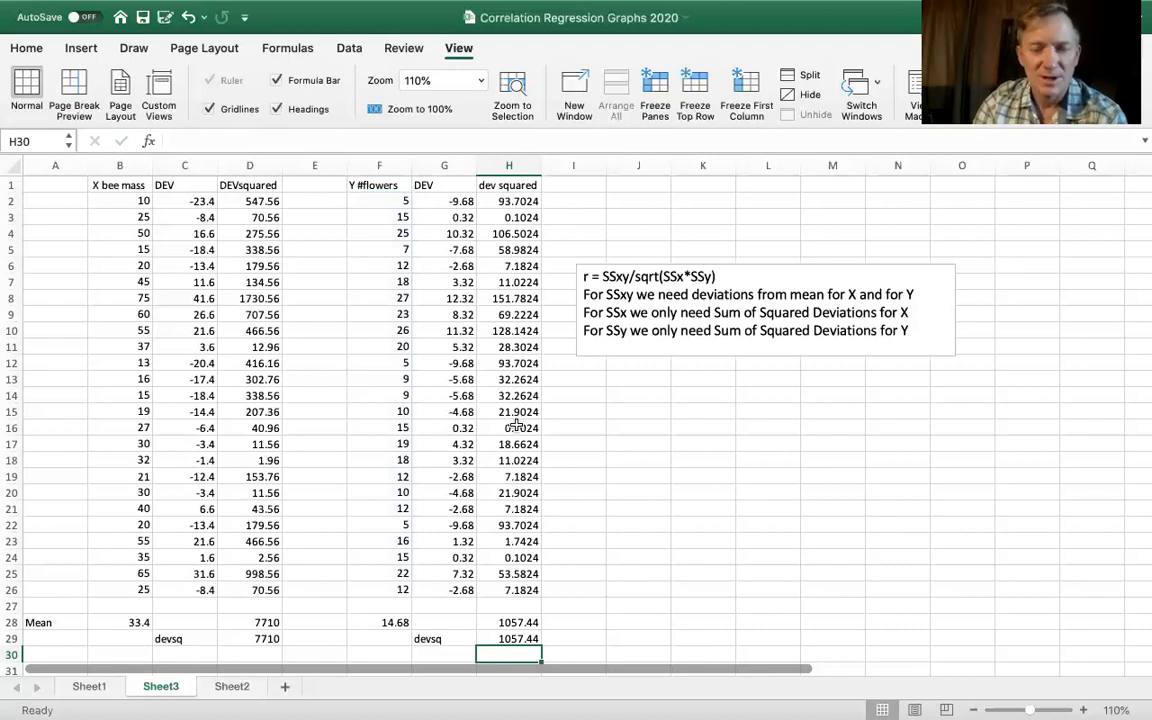
scroll(576, 464, down, 3)
scroll(576, 464, up, 3)
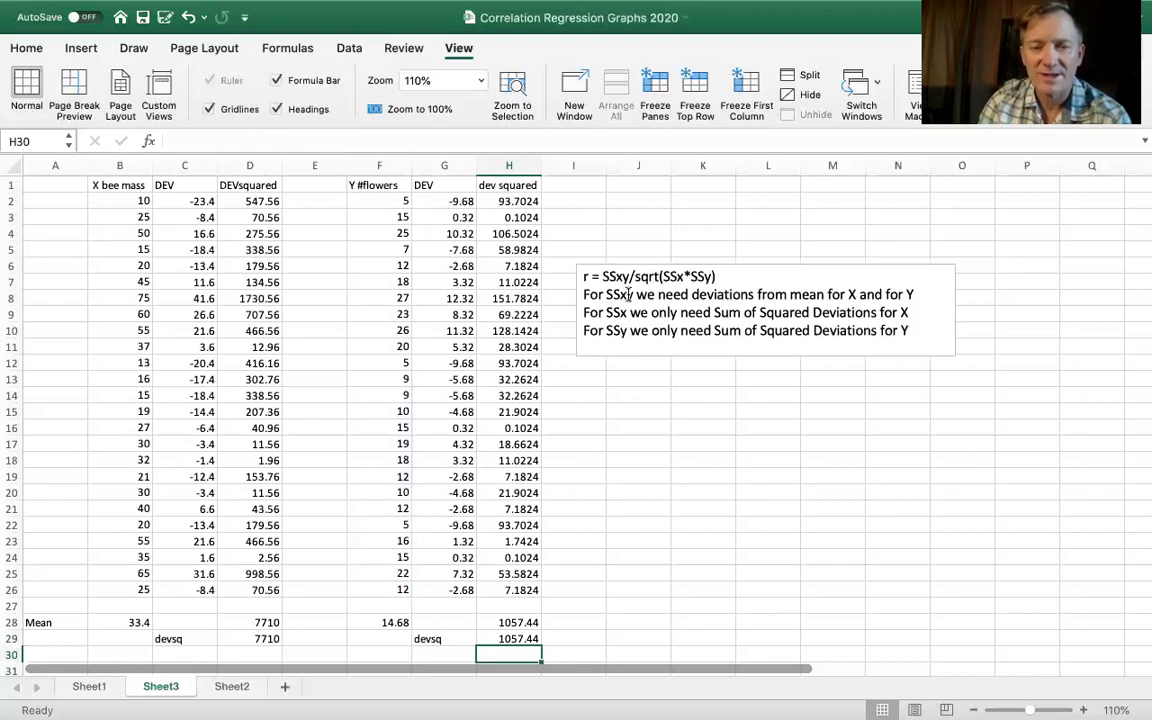
scroll(629, 294, down, 5)
scroll(629, 294, up, 5)
scroll(600, 380, right, 1)
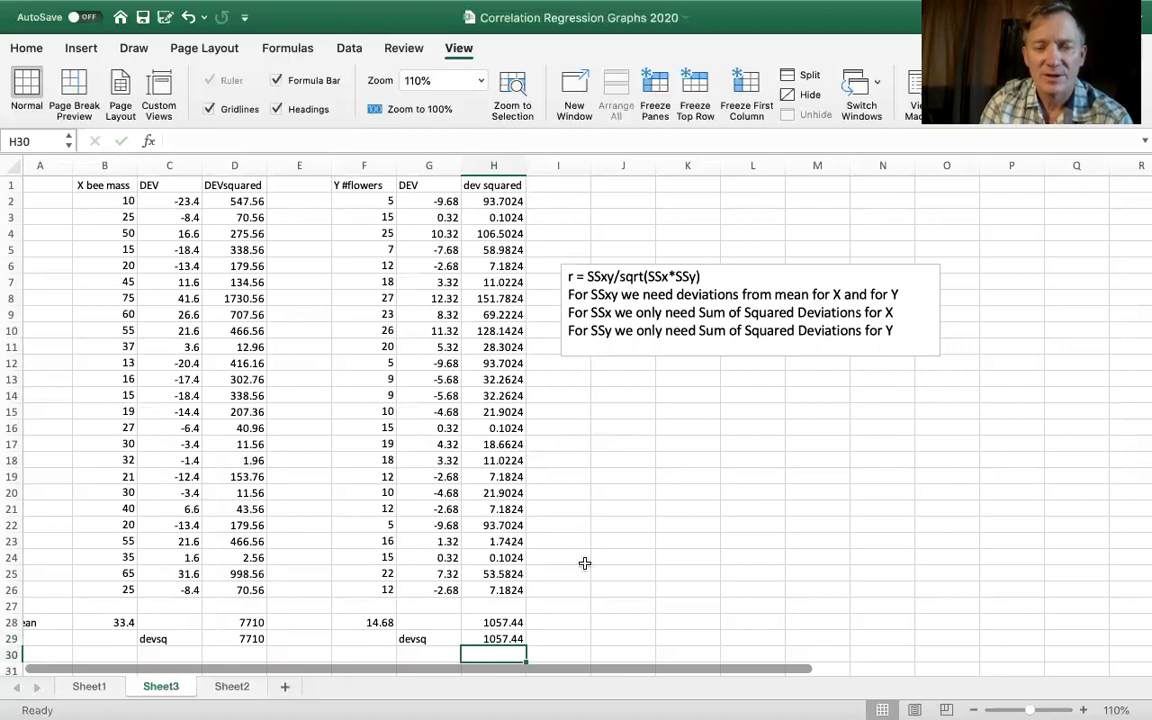
click(606, 541)
click(563, 541)
text(SSxy)
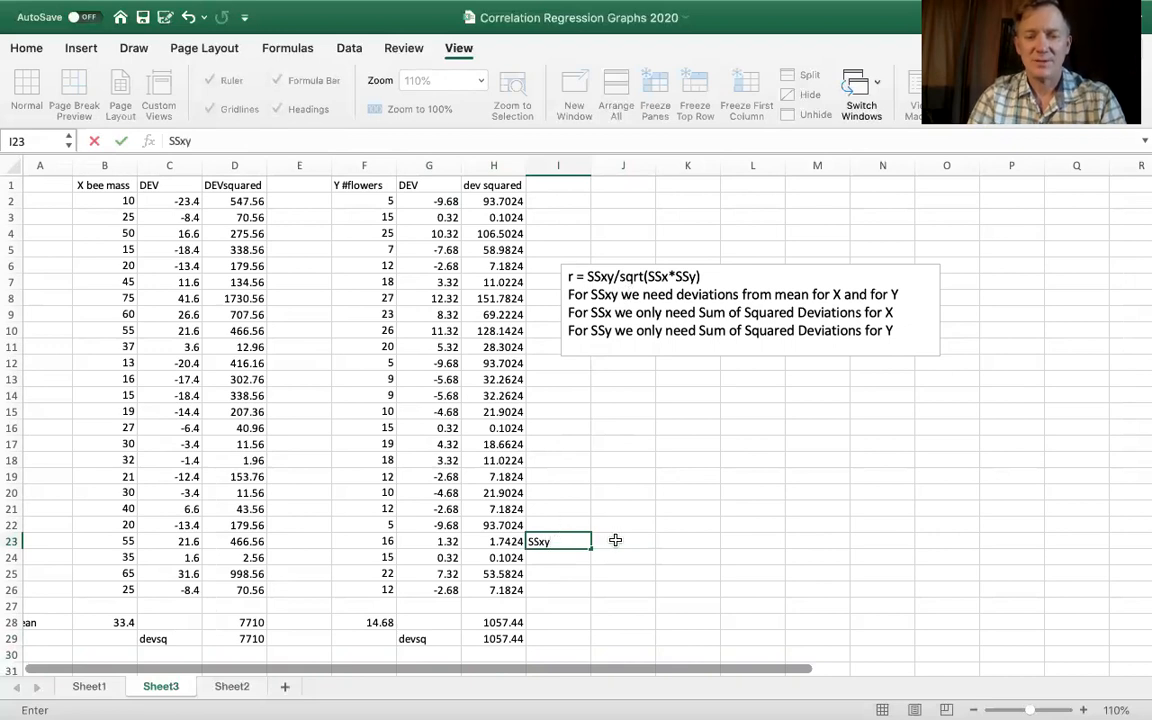
click(616, 540)
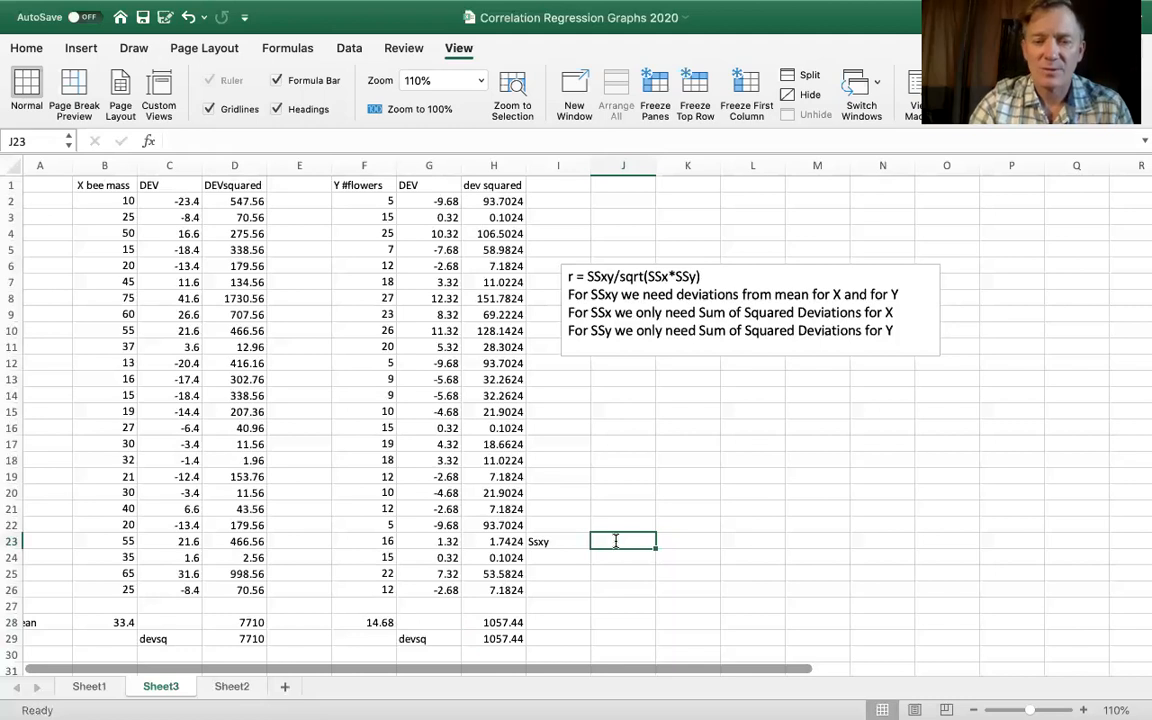
text(=)
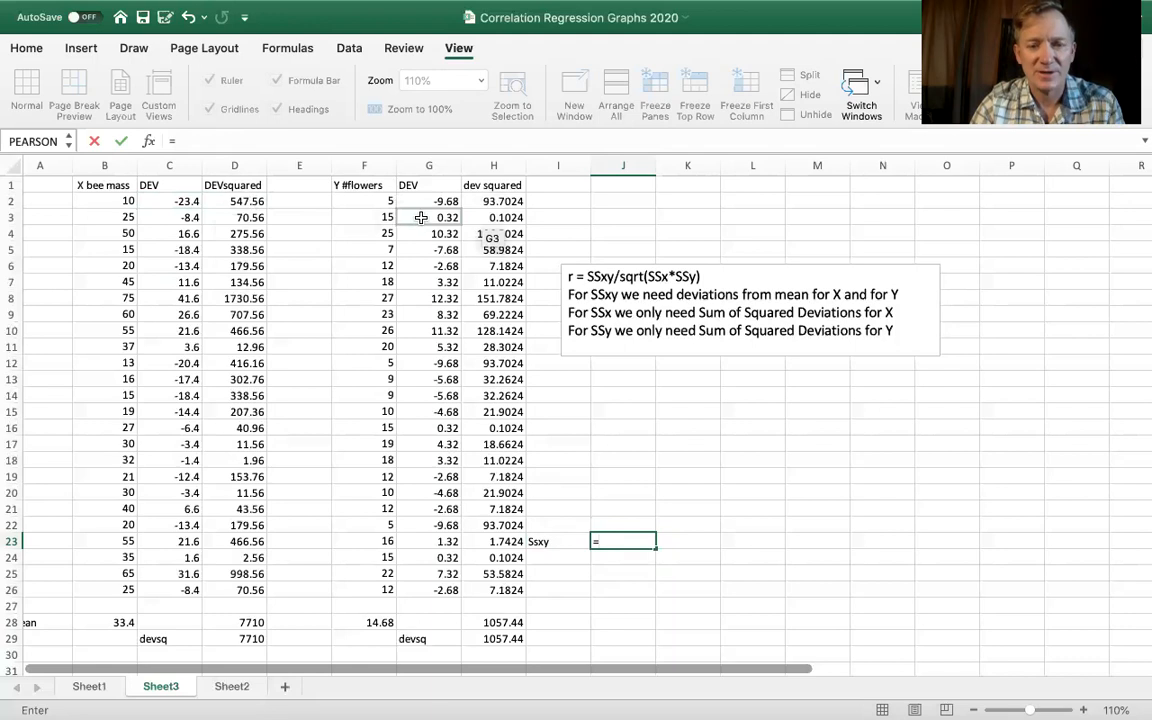
key(Escape)
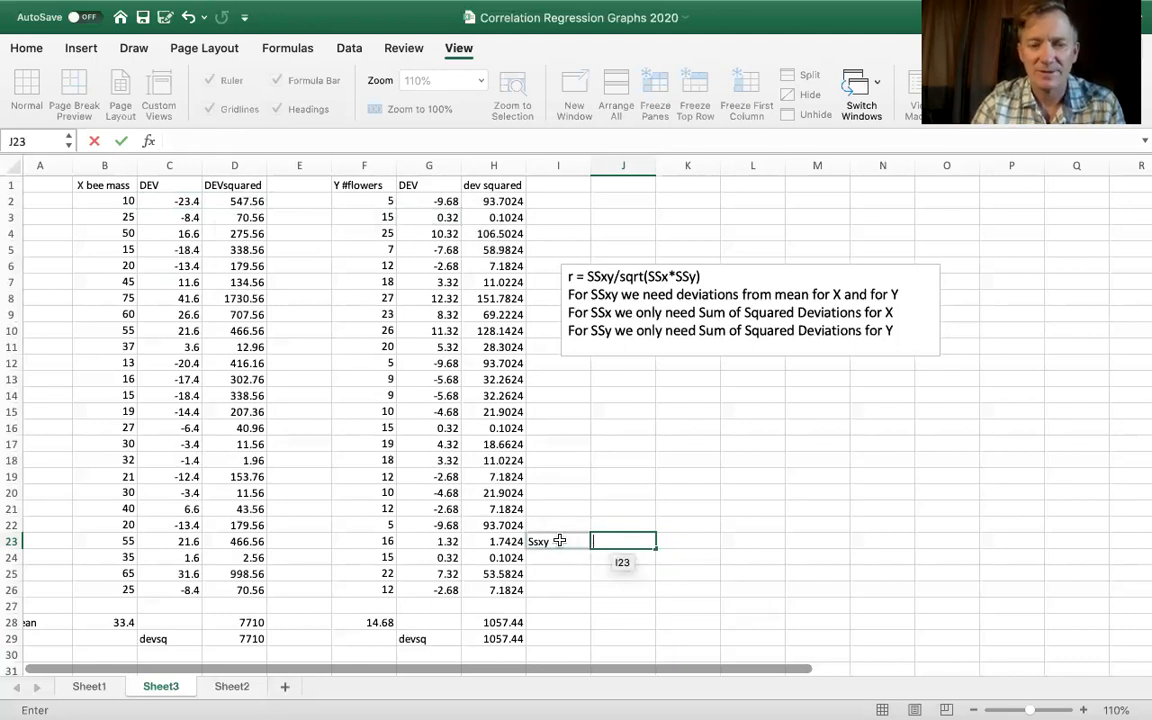
click(559, 540)
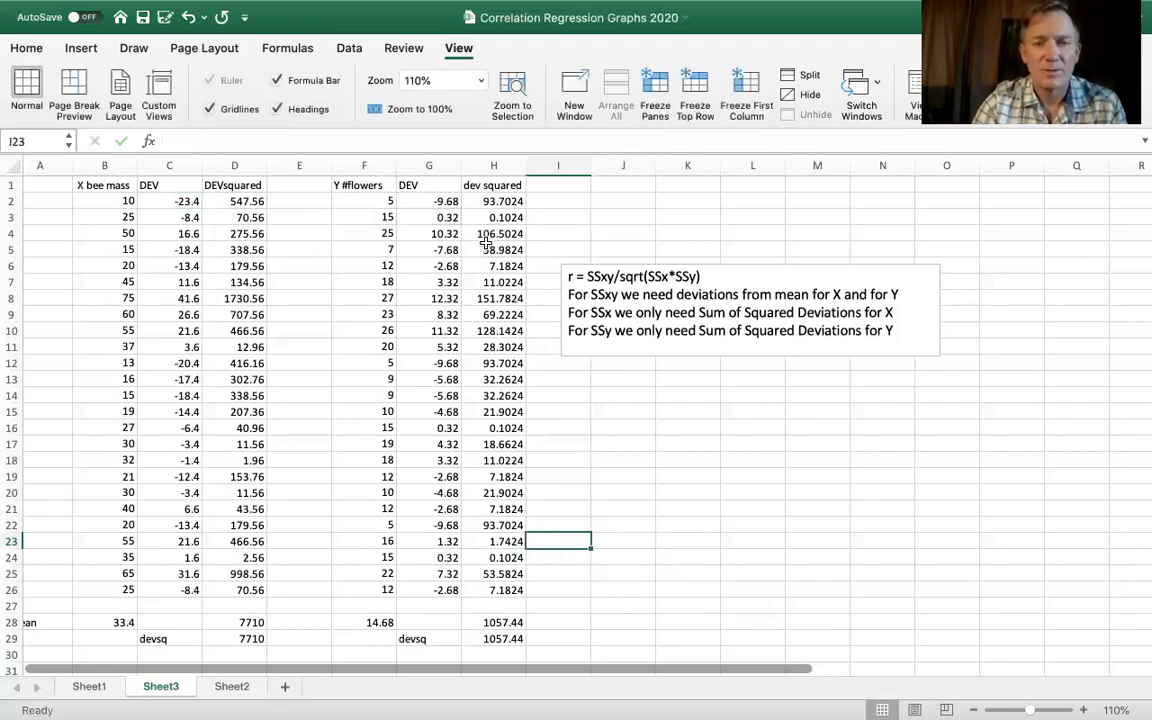
- Head column I with the label SSxy in I1
click(558, 185)
text(SSxy)
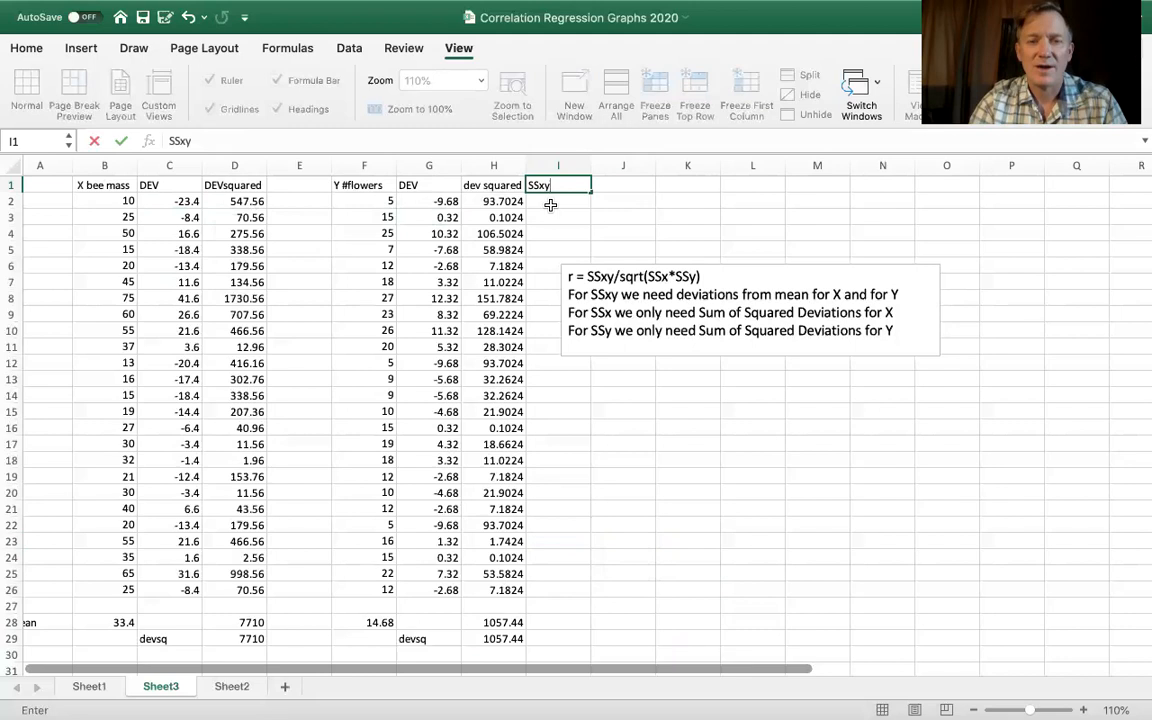
key(Return)
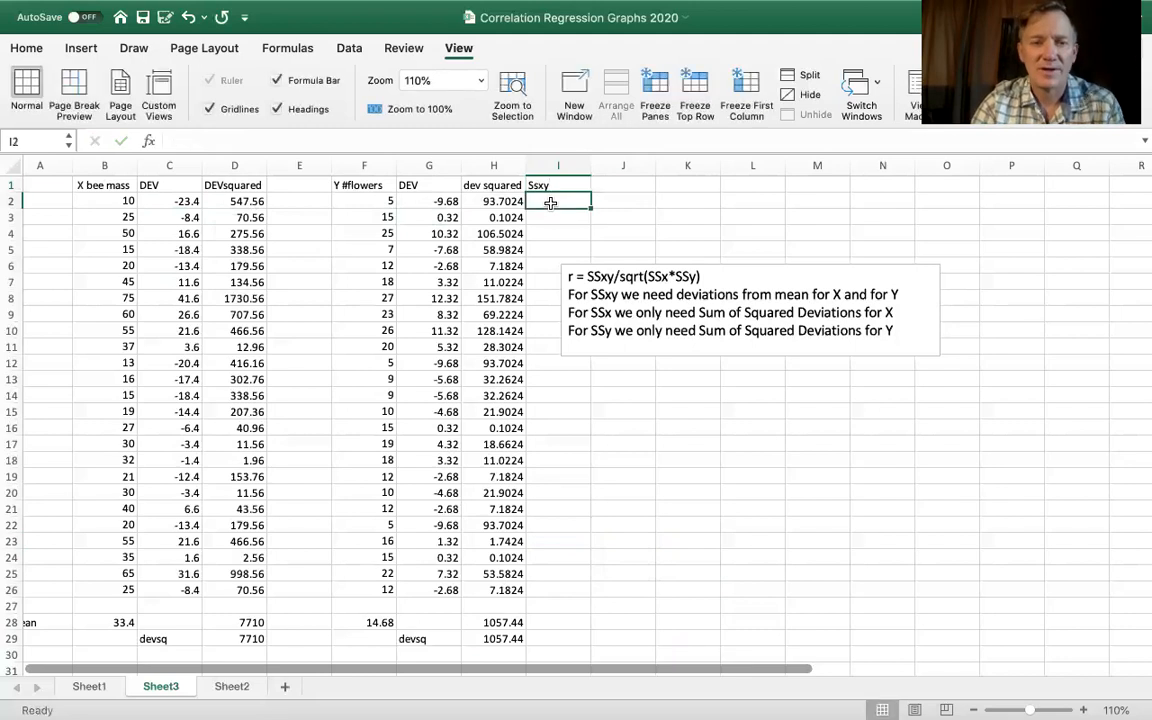
- Multiply the bee mass and flower count deviations by entering =C2*G2 in I2 and filling it down to I26
click(186, 201)
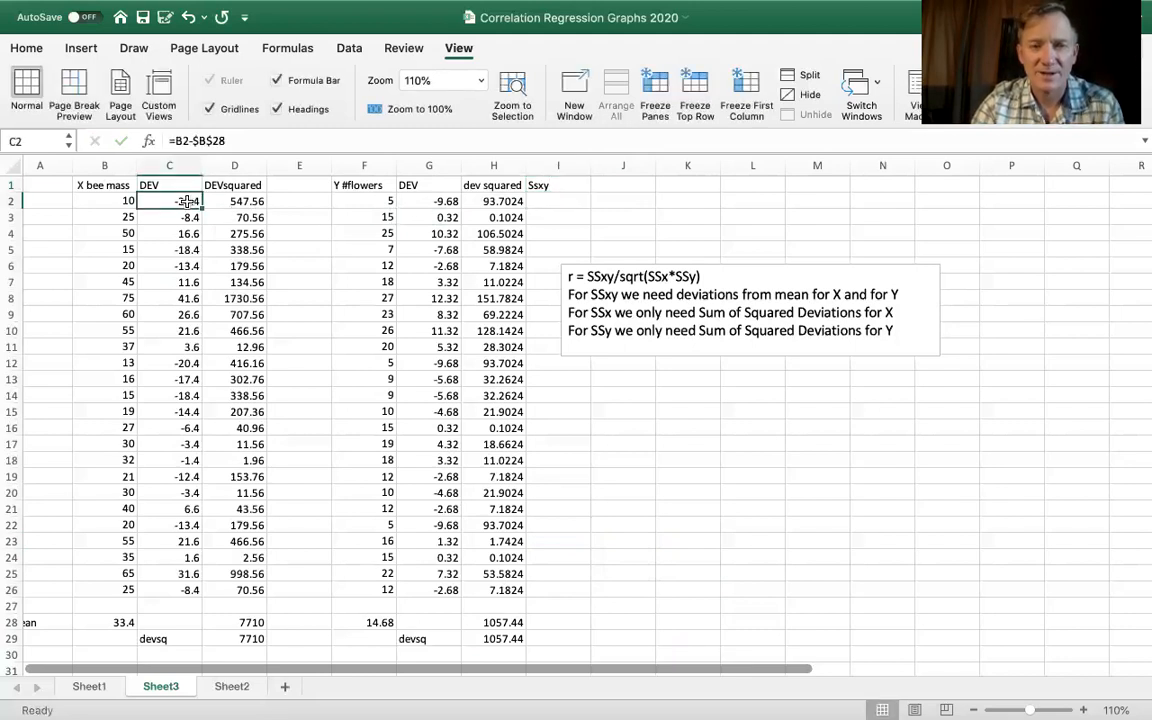
click(444, 200)
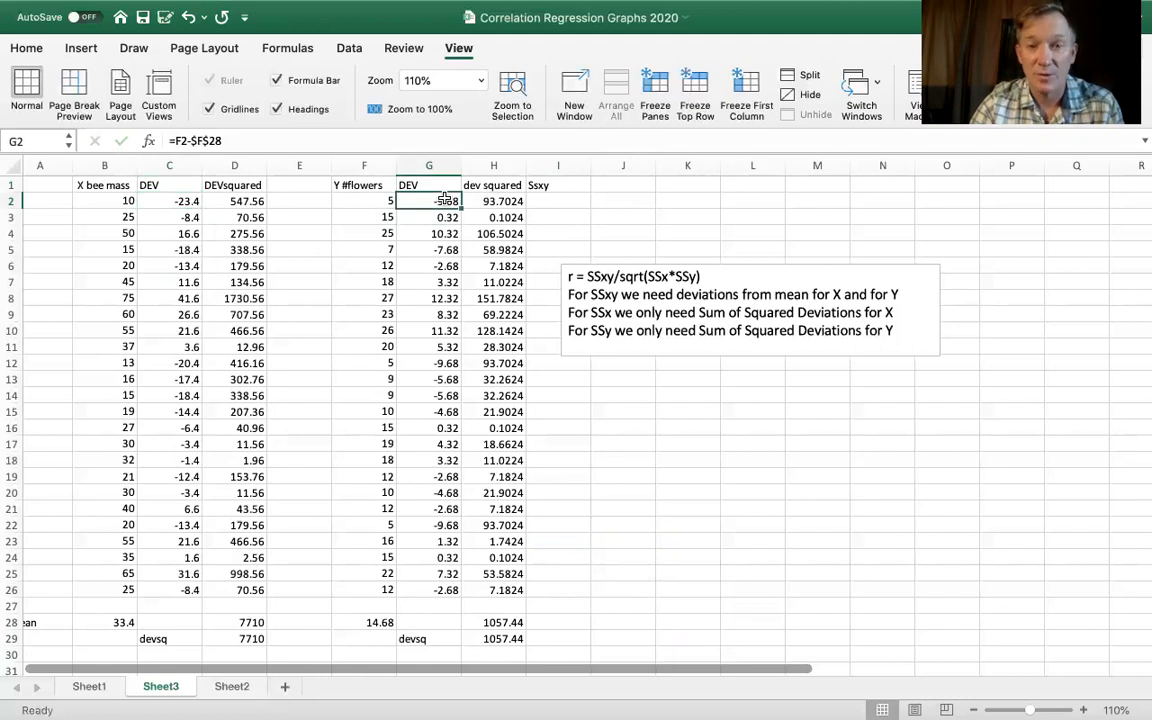
click(554, 201)
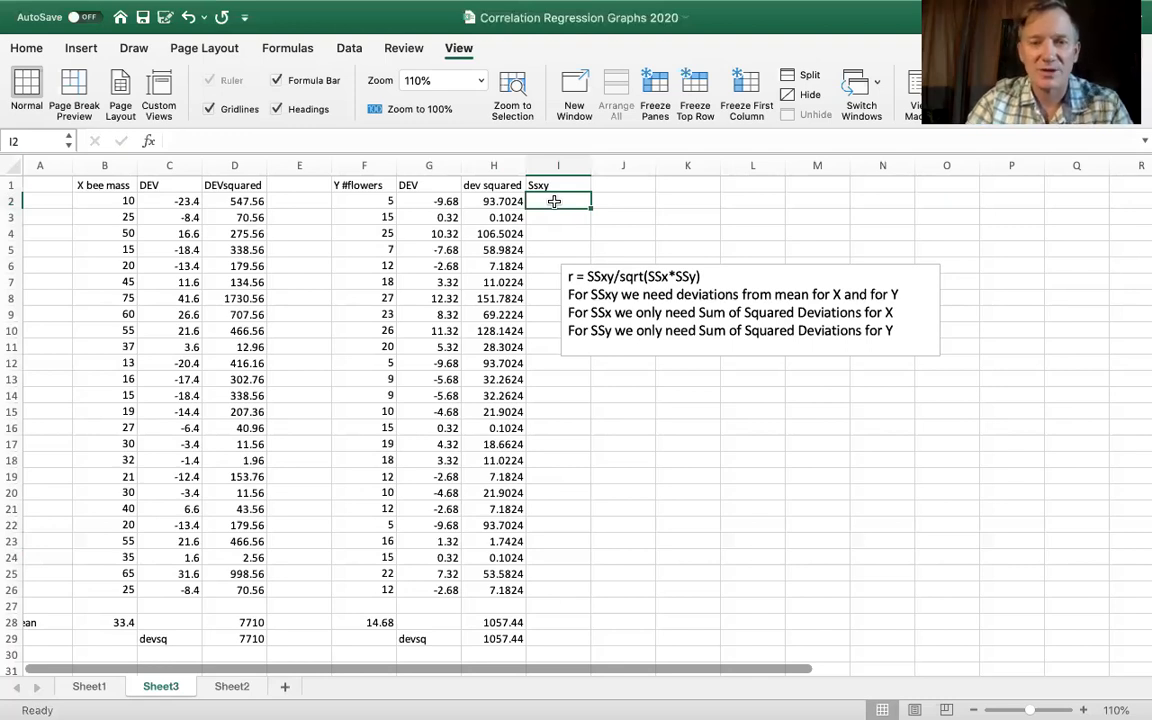
text(=)
click(184, 202)
text(*)
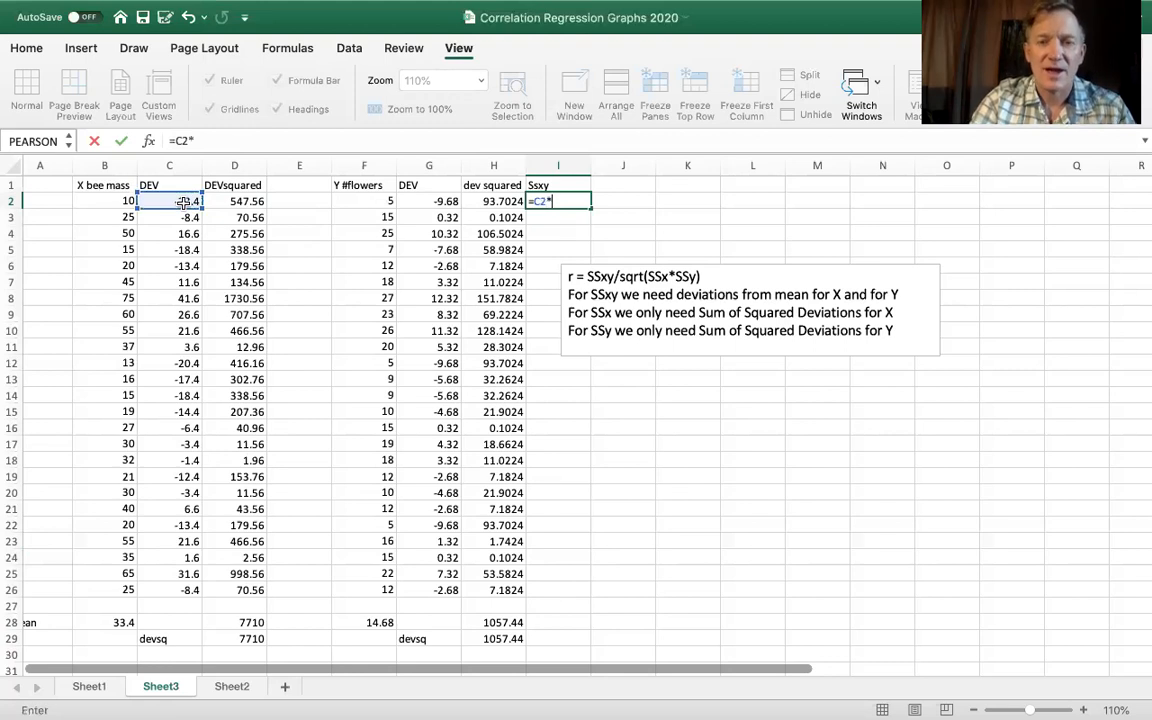
click(427, 203)
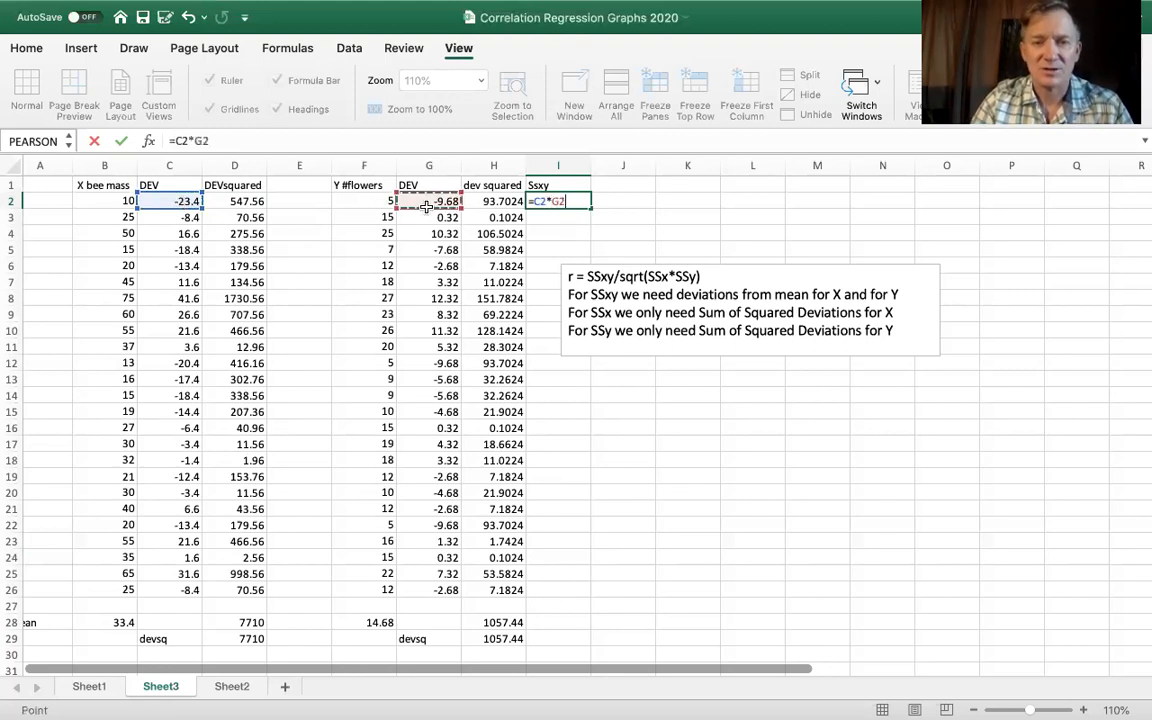
key(Return)
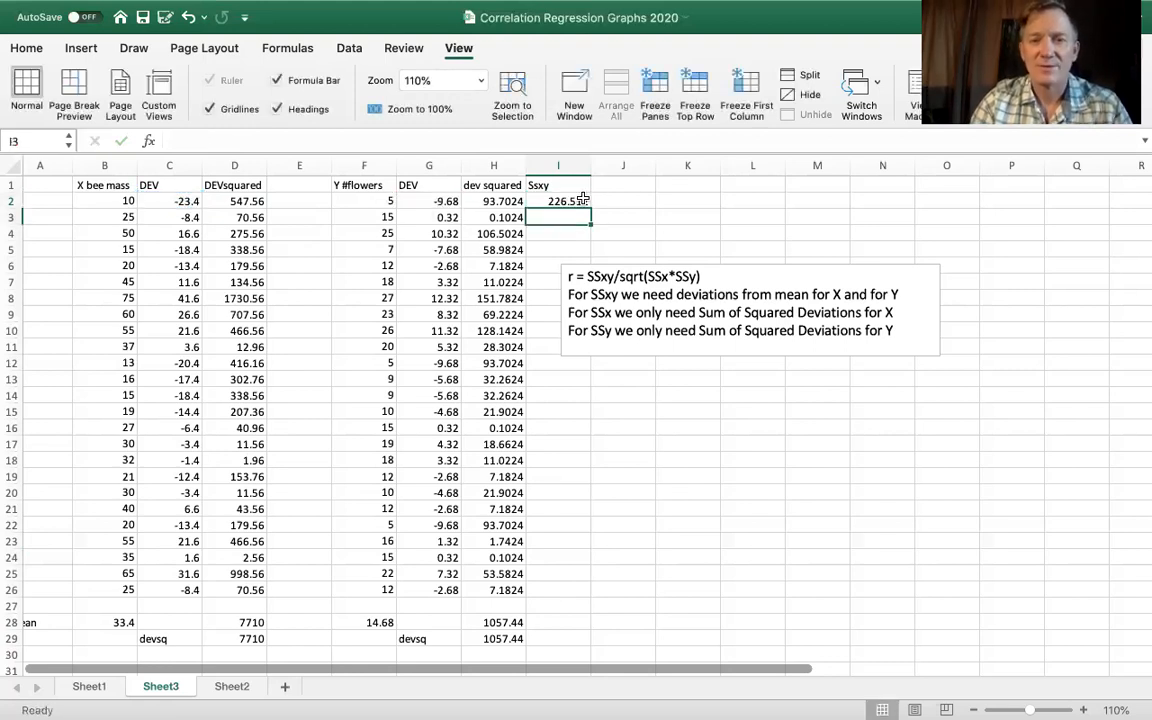
drag(591, 207, 547, 599)
- Sum the deviation products I2:I26 in I28 with the SUM function
click(558, 638)
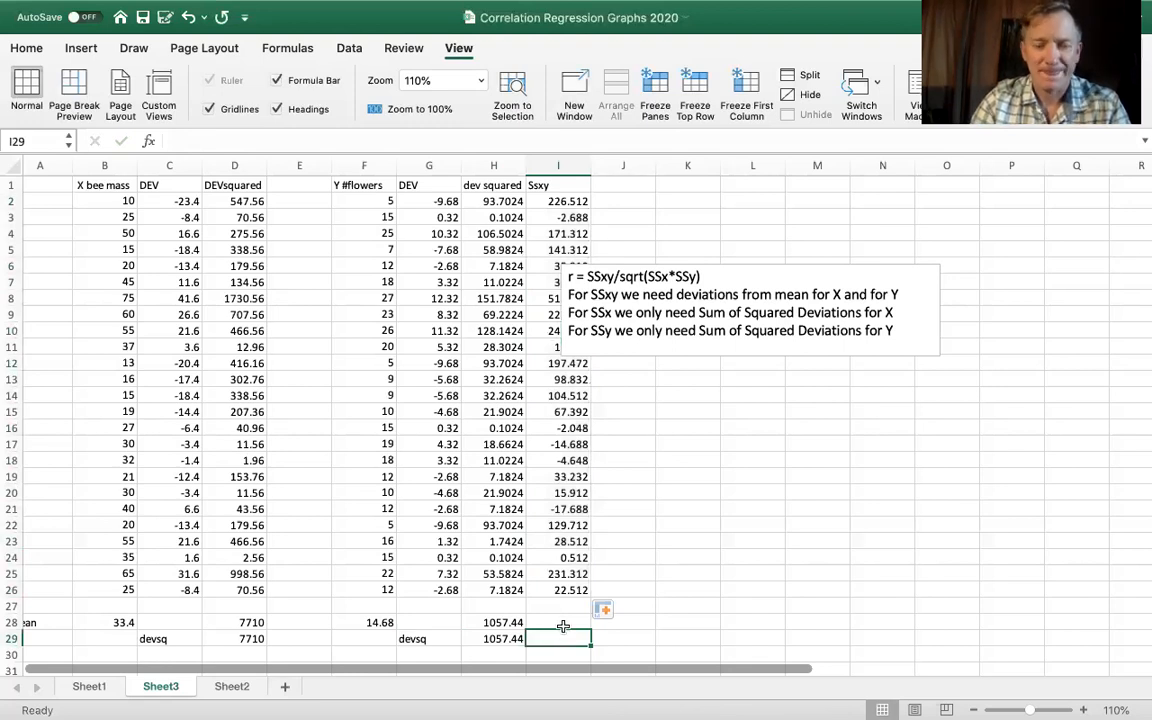
scroll(560, 630, down, 2)
click(498, 633)
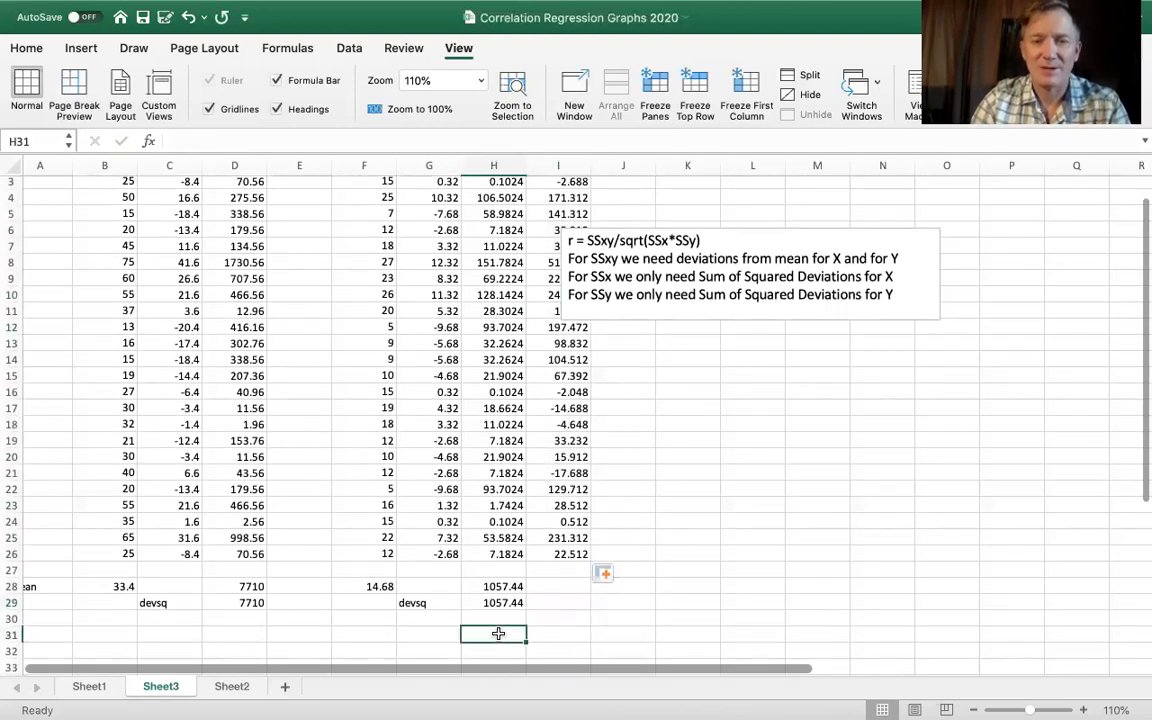
scroll(558, 617, up, 2)
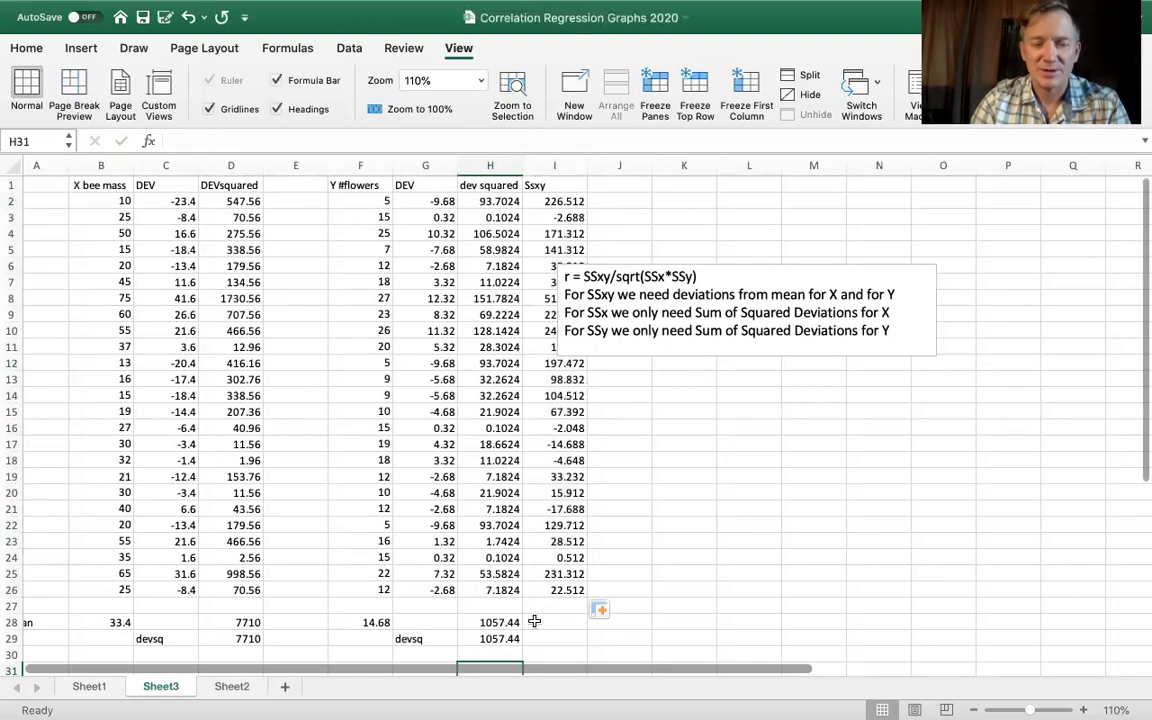
click(563, 621)
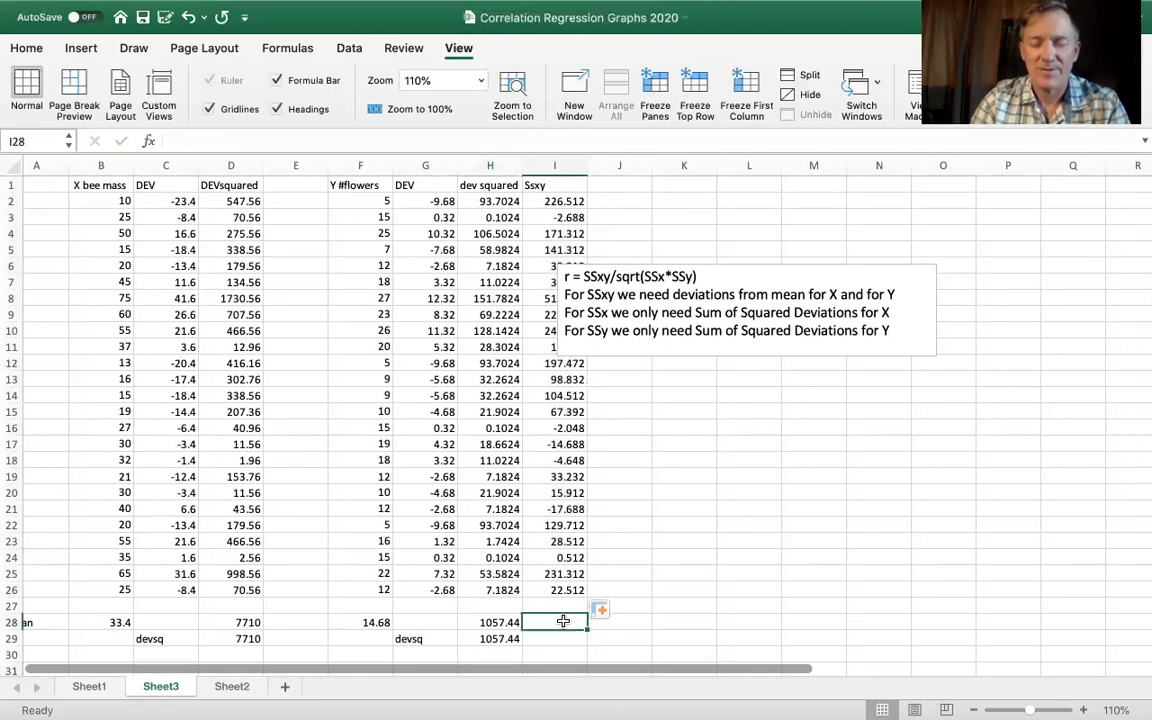
text(=sum()
drag(550, 201, 549, 588)
text())
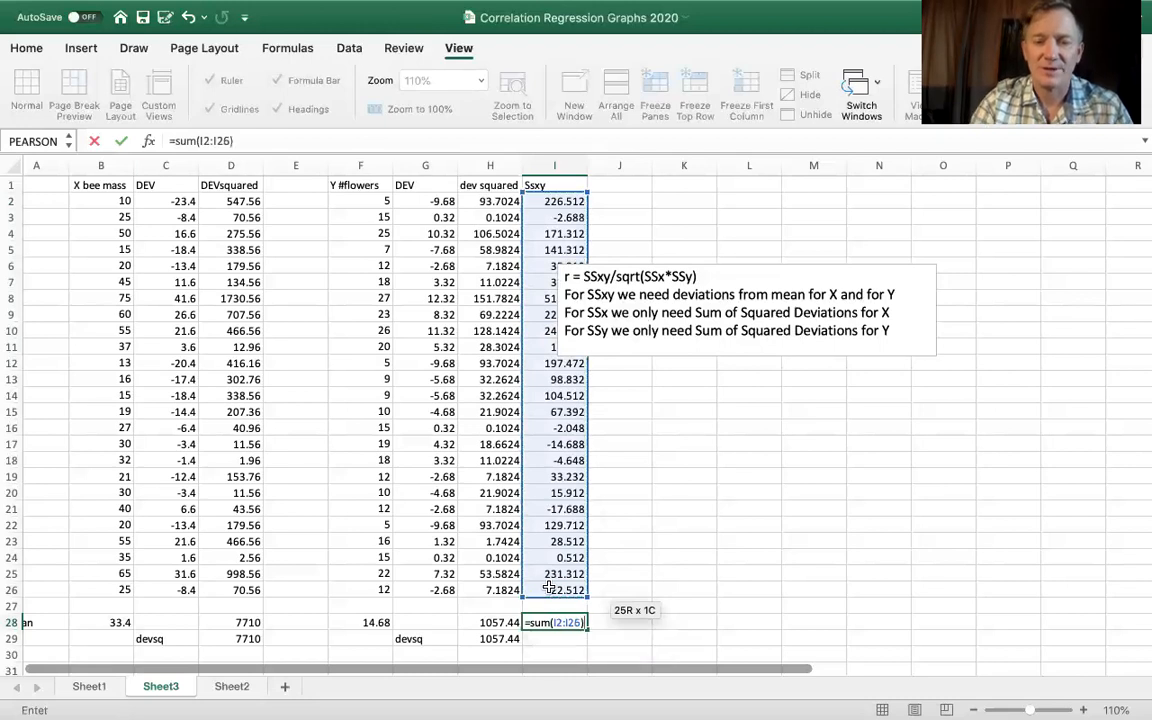
click(633, 621)
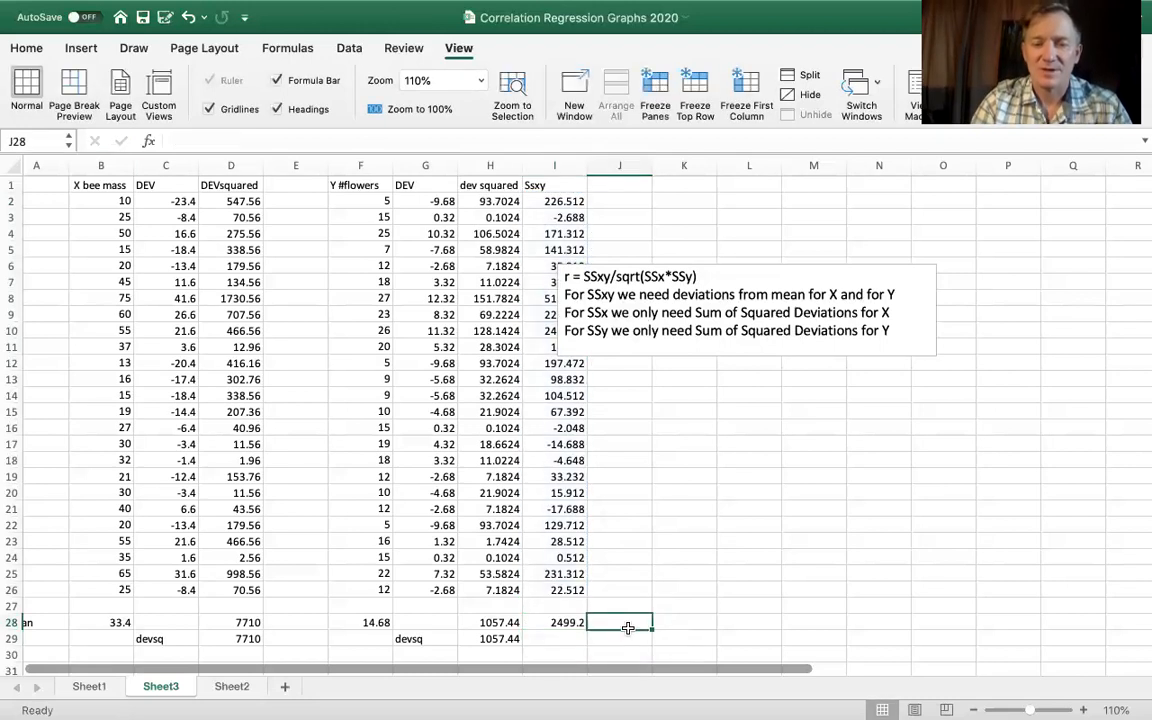
- Label the sum of deviation products by entering SSxy in J28
text(SSy)
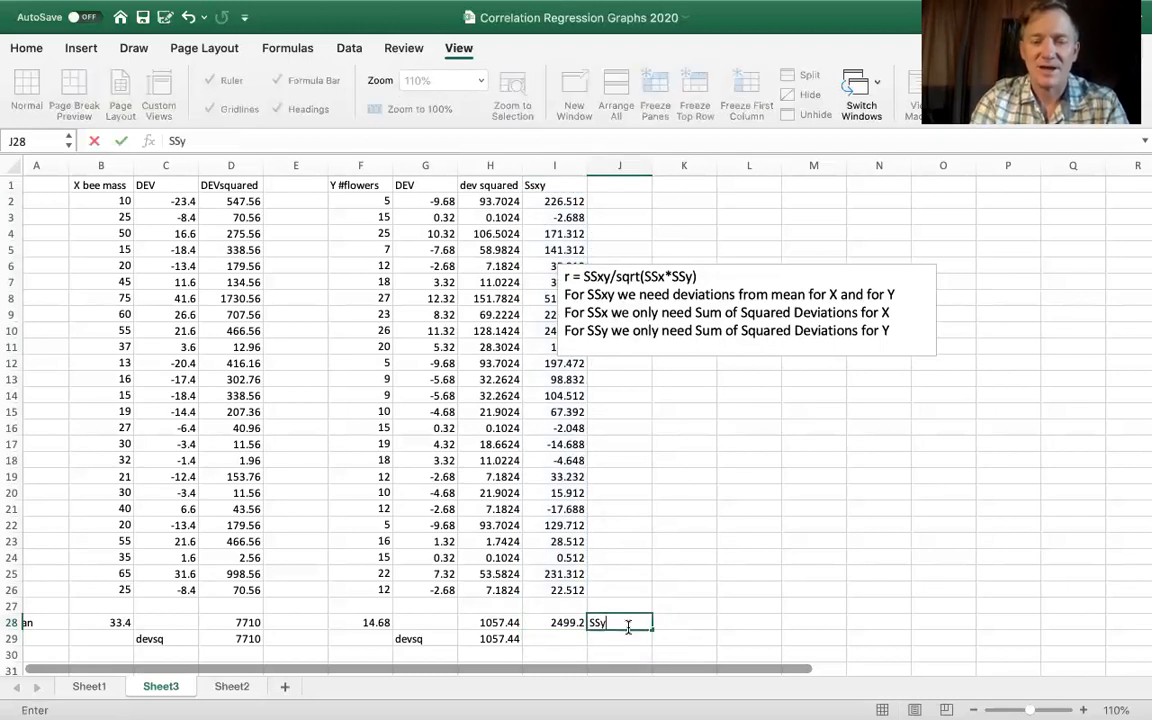
key(BackSpace)
text(xy)
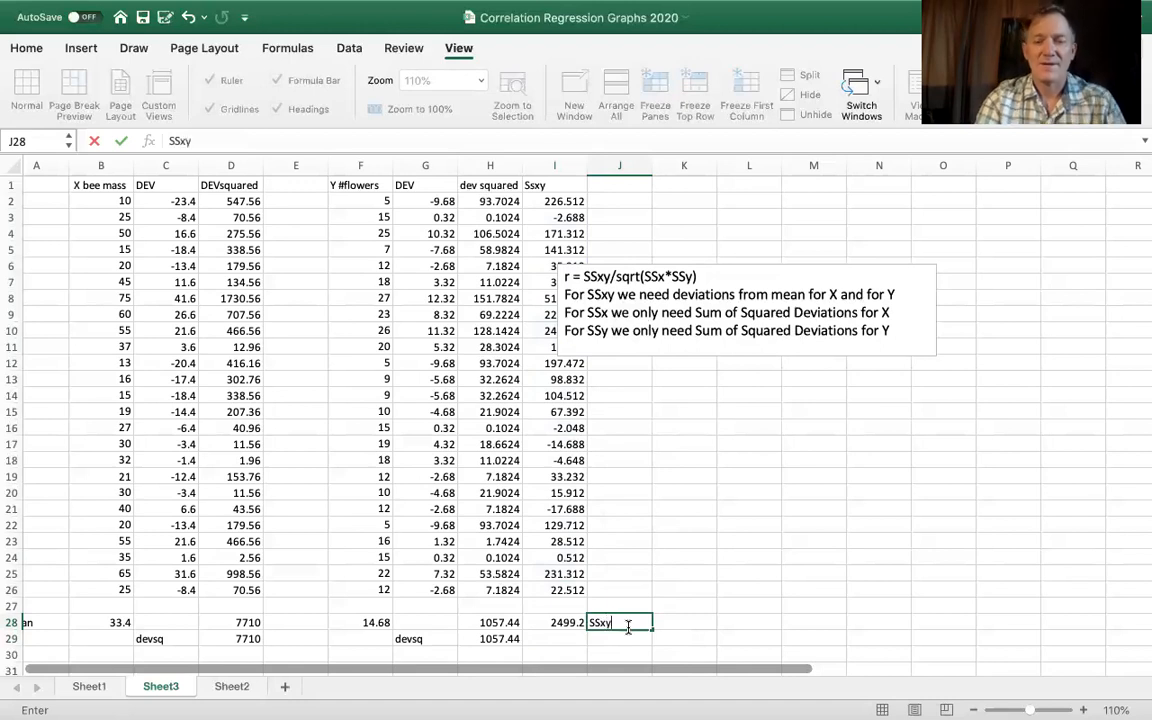
click(619, 653)
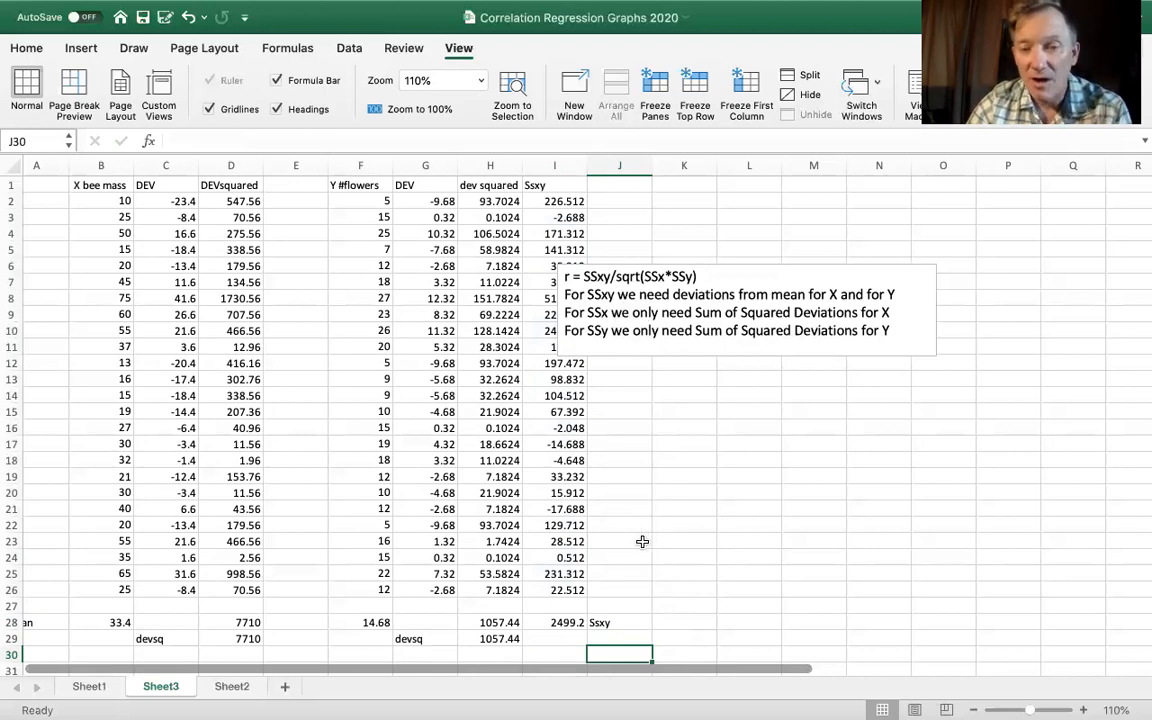
click(556, 622)
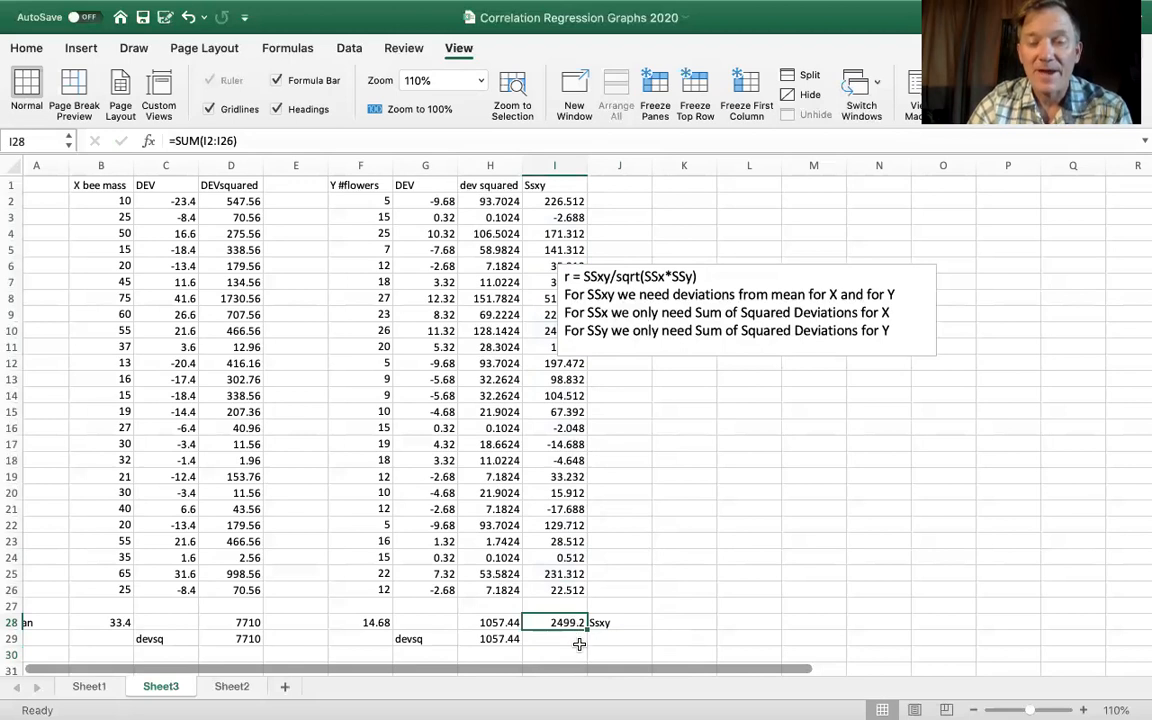
- Start a summary below the table by labelling H31 SSxy and linking I31 to the sum with =I28
scroll(635, 330, down, 4)
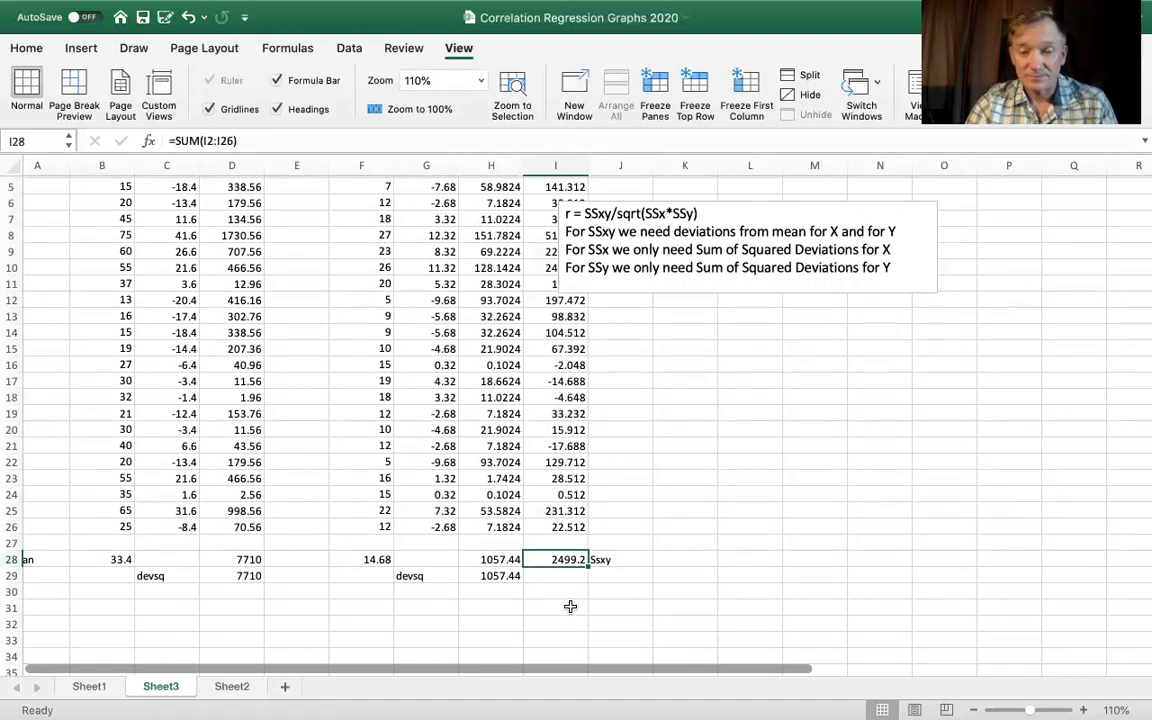
scroll(570, 606, down, 3)
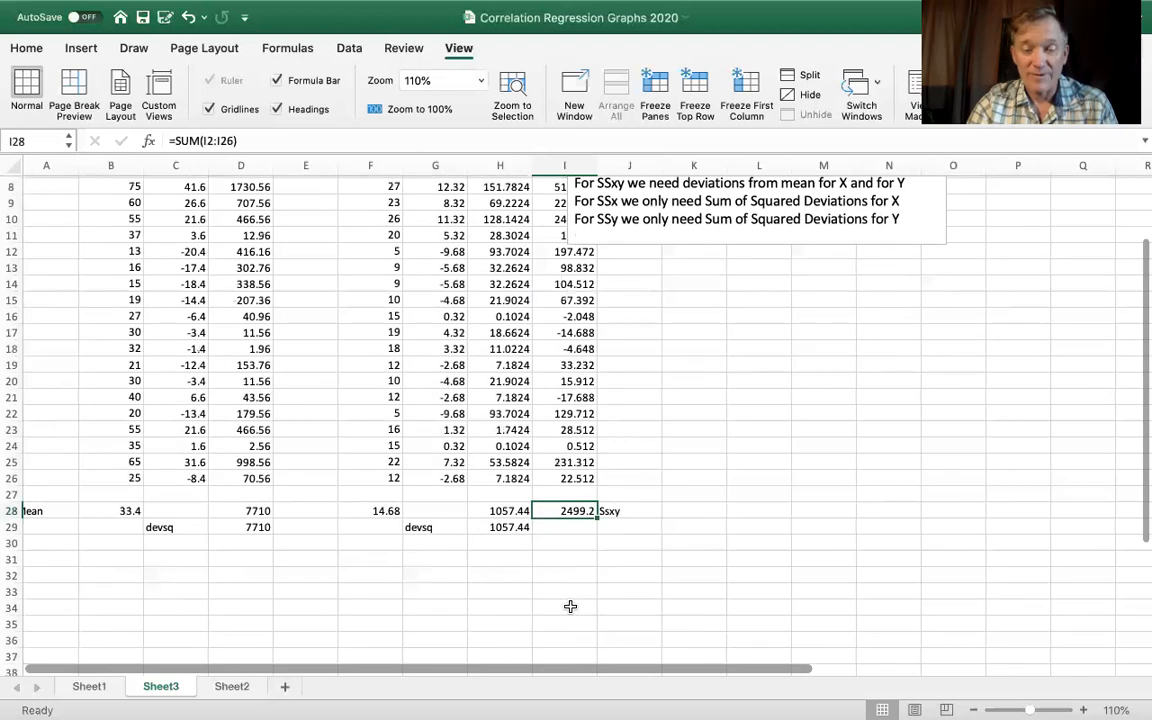
click(559, 563)
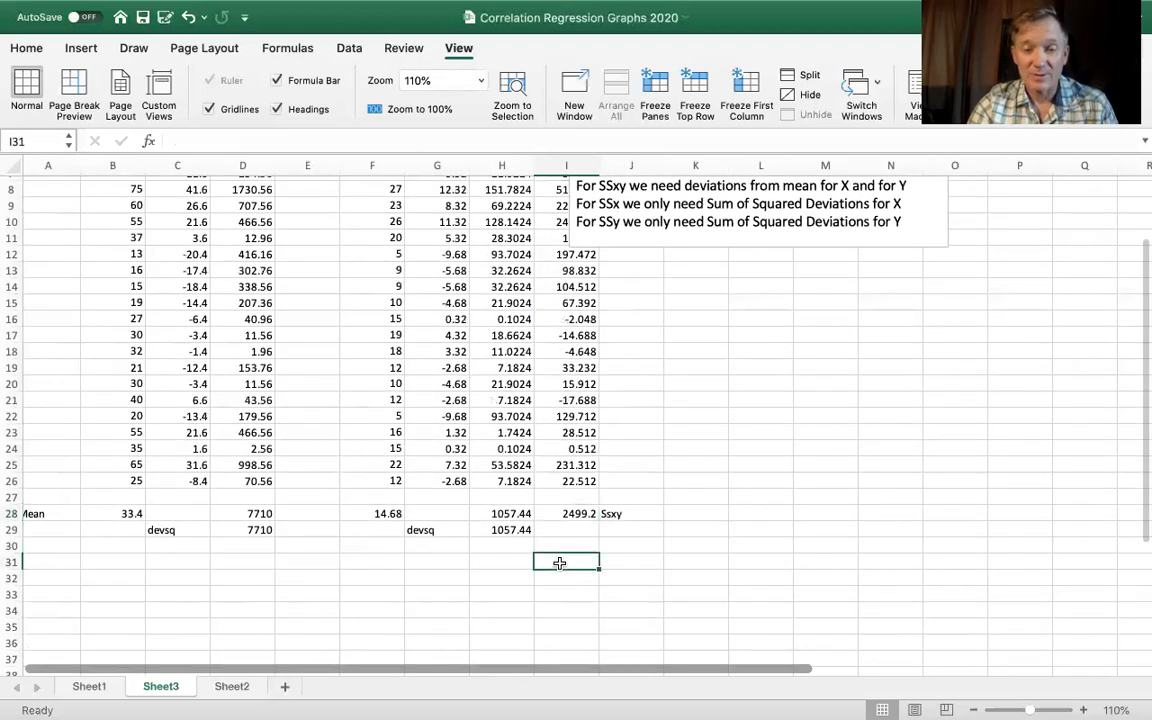
click(504, 563)
text(SSxy)
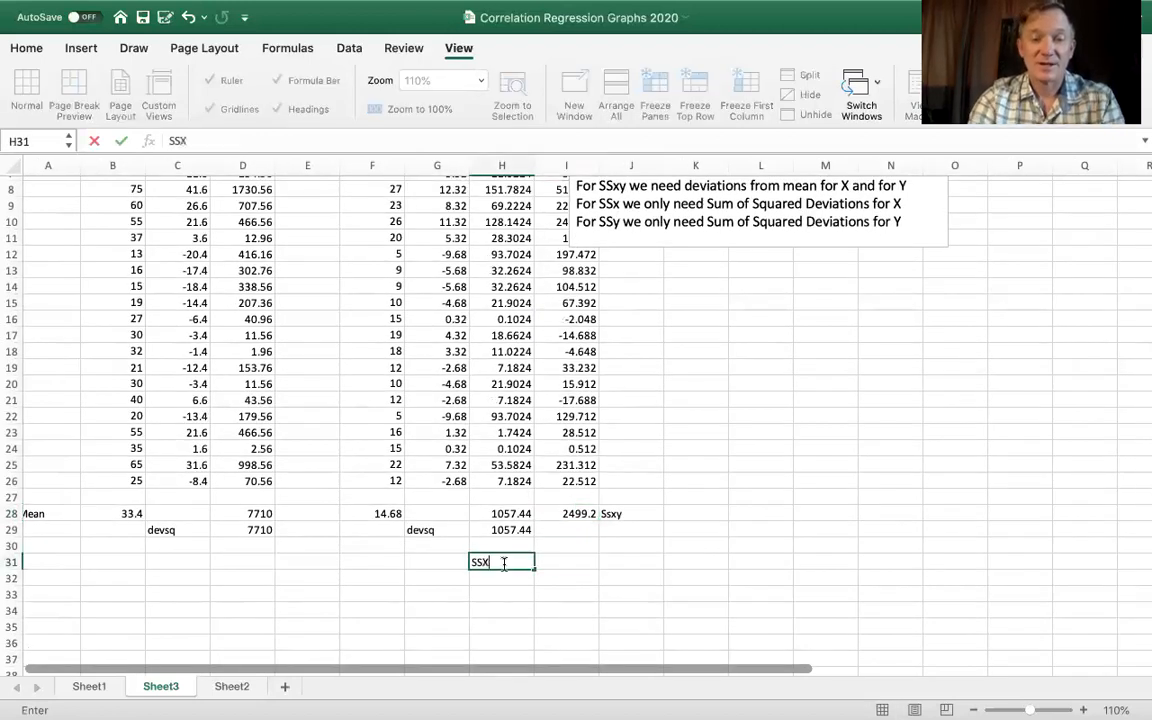
key(BackSpace)
text(y)
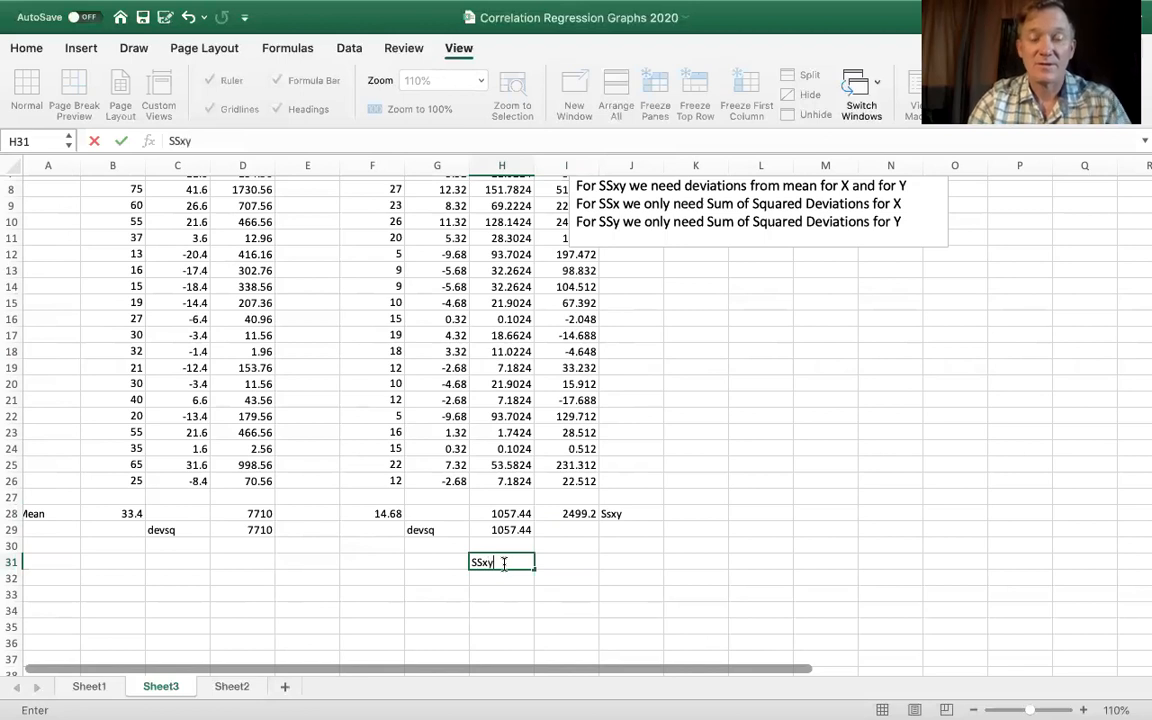
click(565, 562)
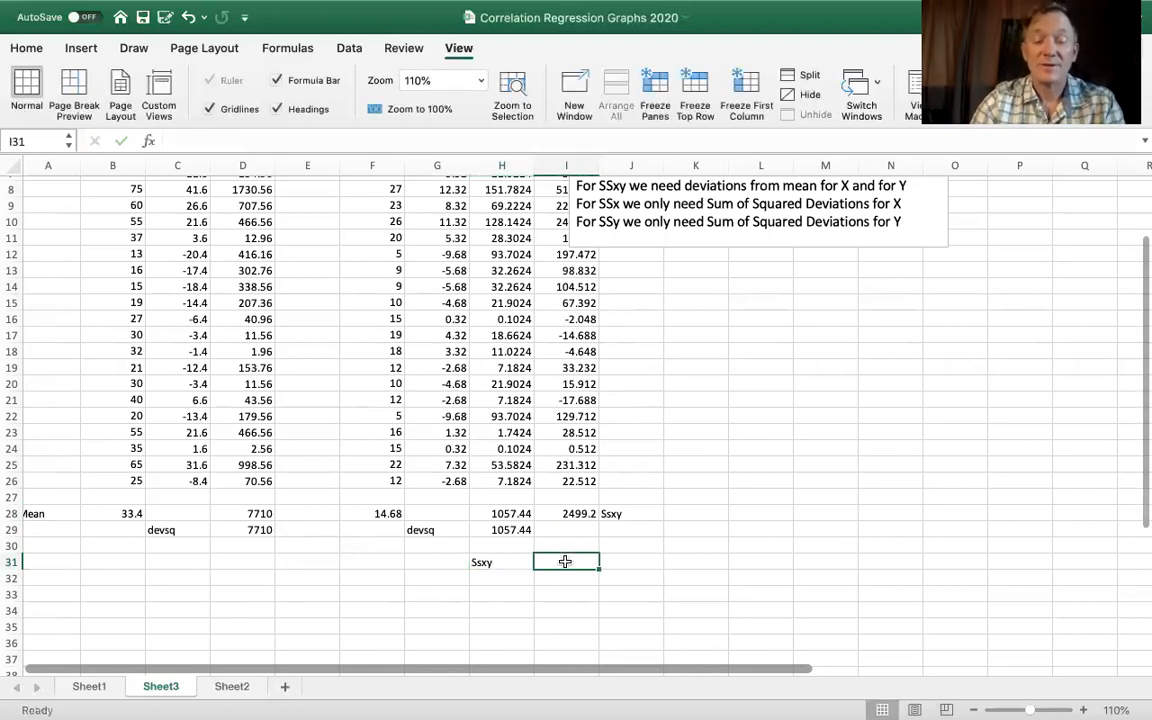
text(=)
click(573, 514)
key(Return)
- Label the second summary row SSx*SSy in H32
click(485, 578)
text(SSxy)
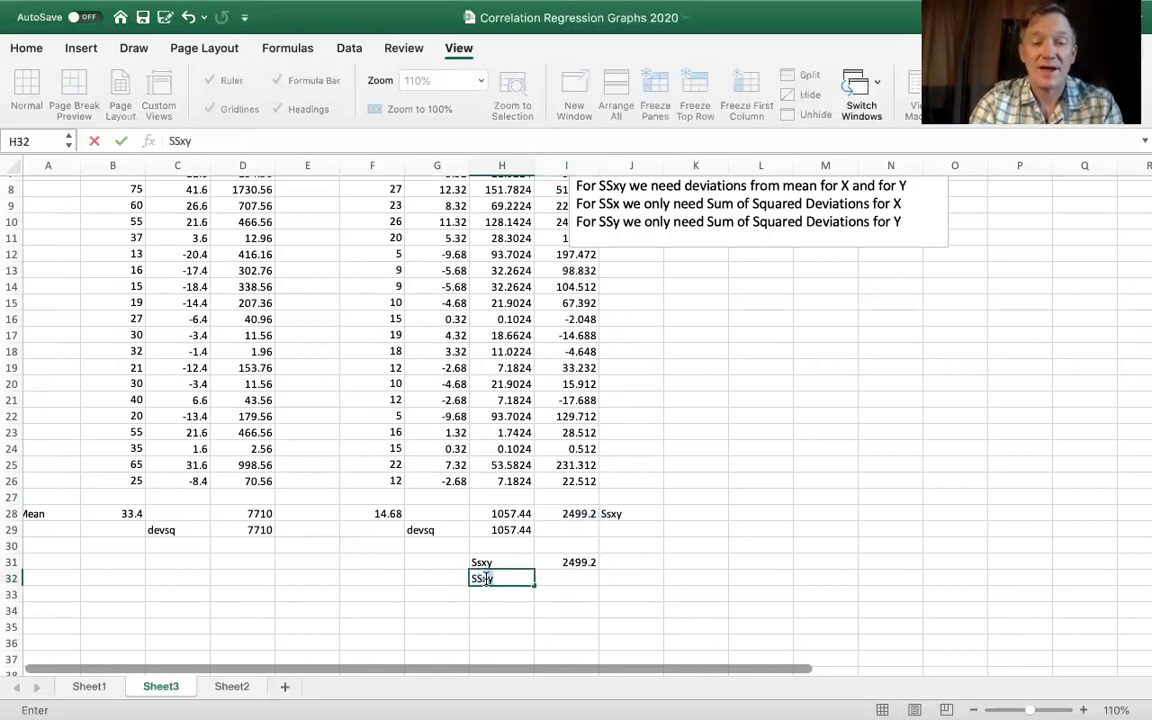
key(BackSpace)
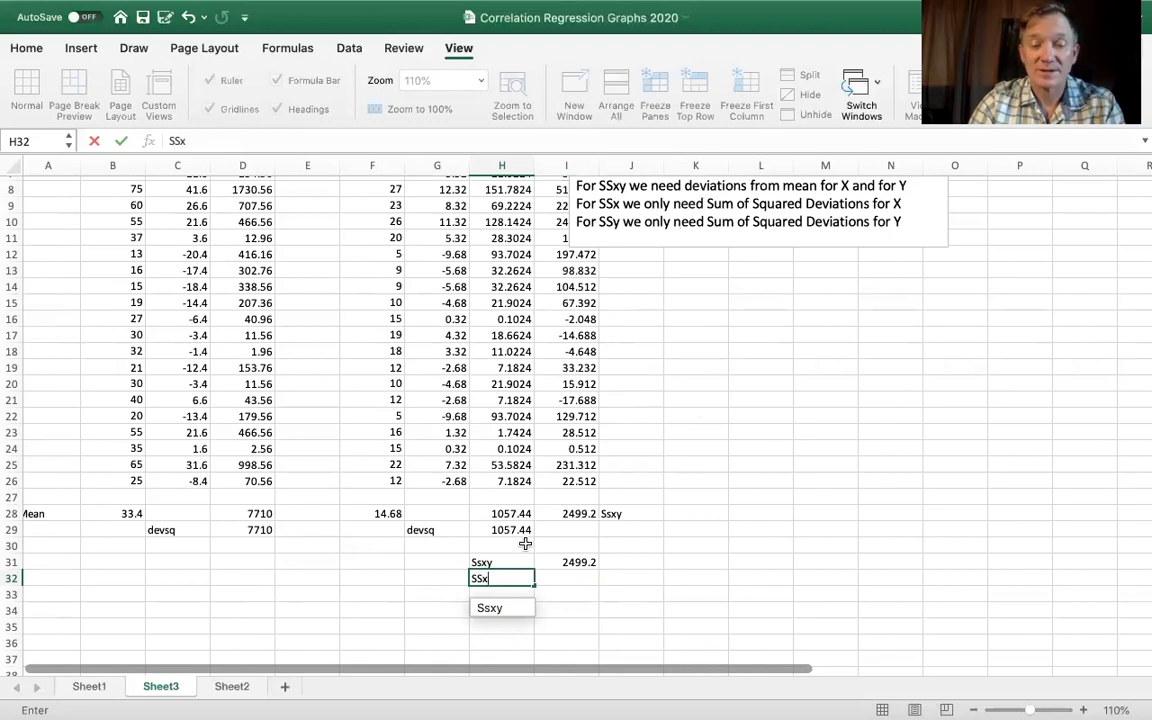
text(*sS)
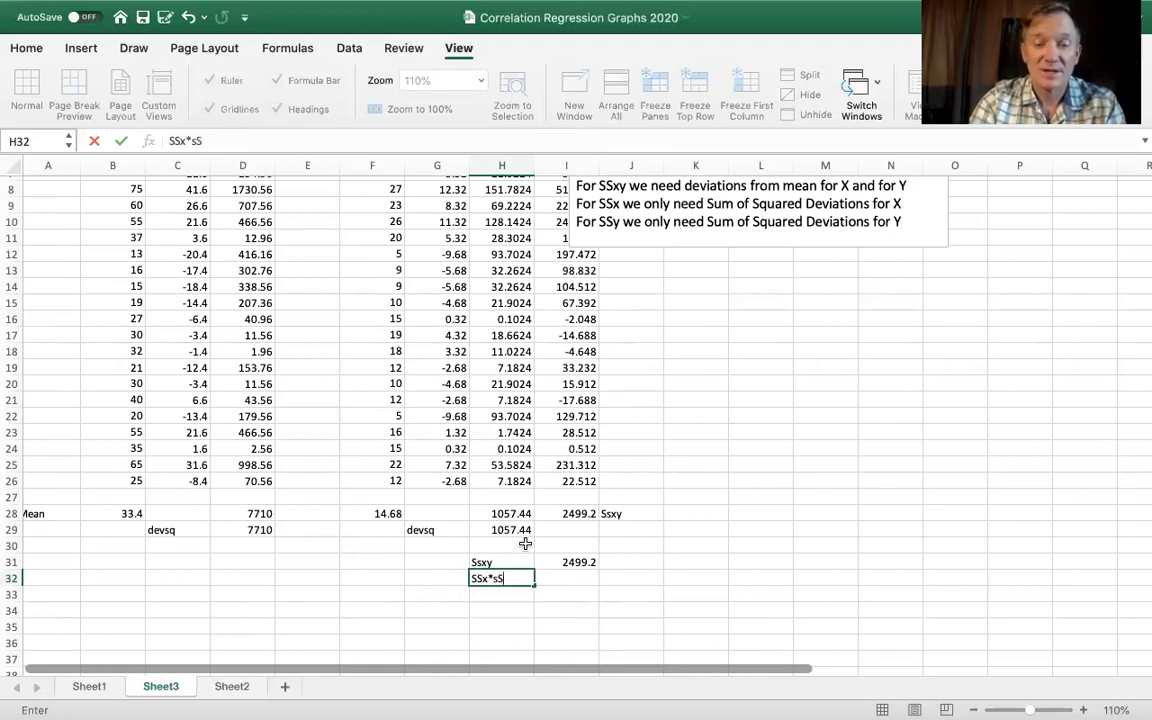
key(BackSpace)
key(BackSpace)
text(SSy)
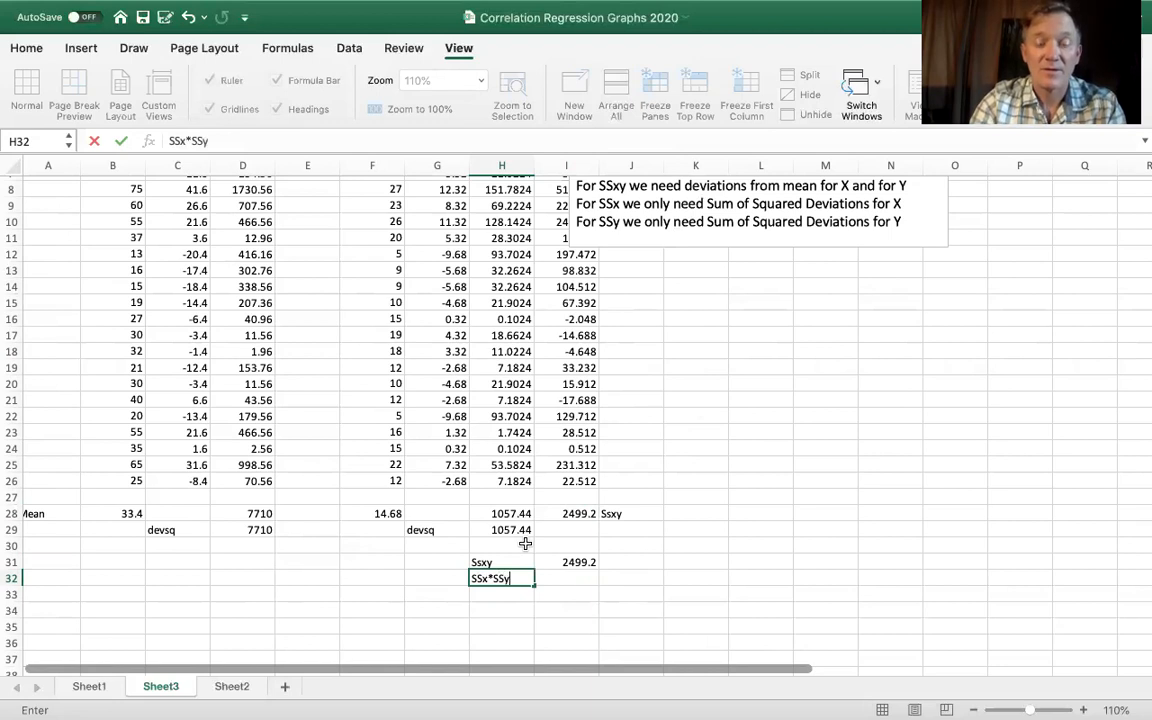
- Multiply the two sums of squared deviations by entering =D28*H28 in I32
click(572, 580)
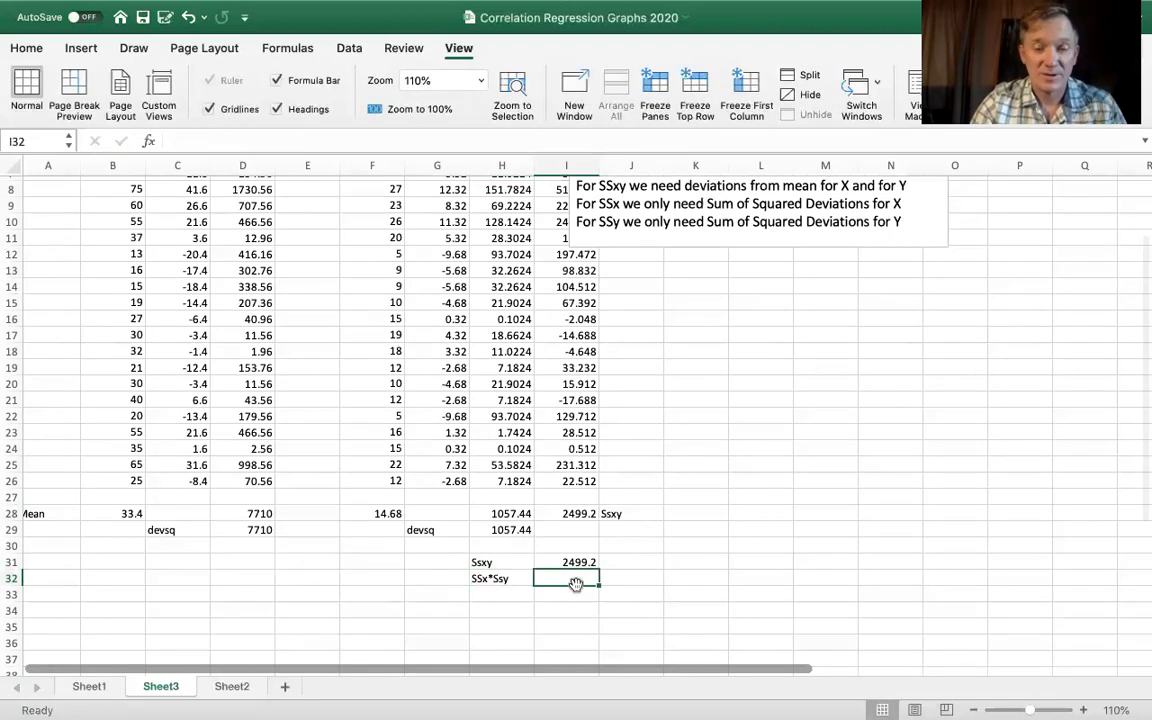
text(=)
scroll(576, 584, up, 1)
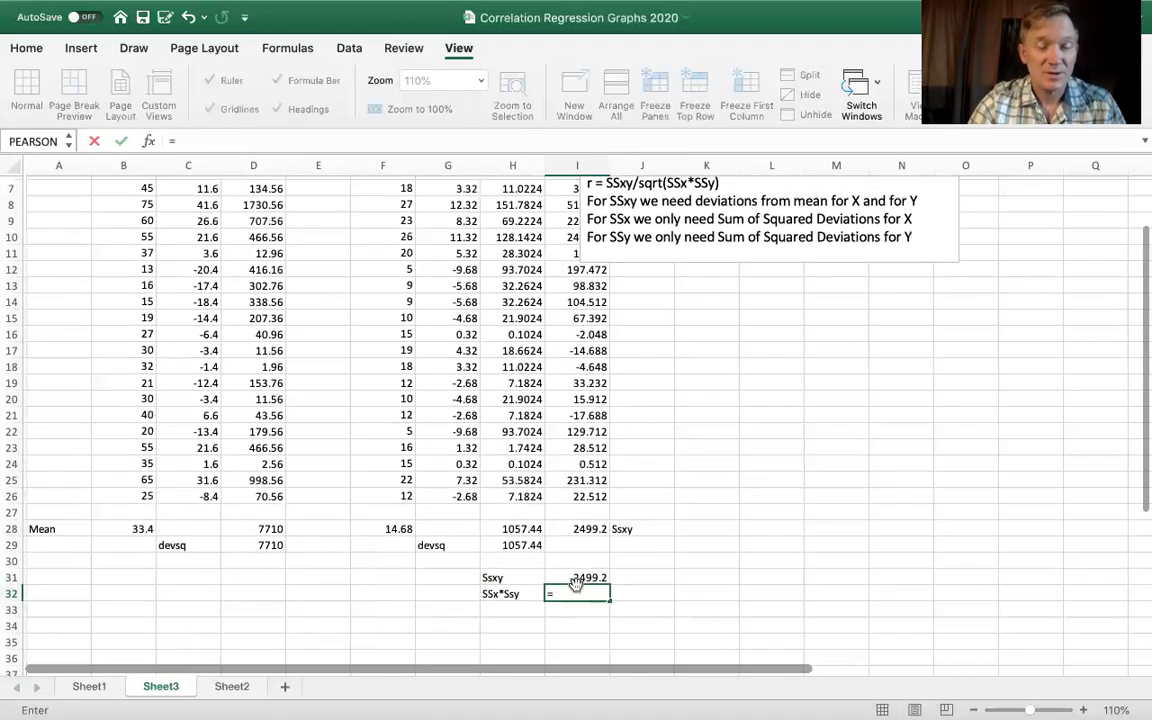
click(262, 529)
text(*)
click(521, 530)
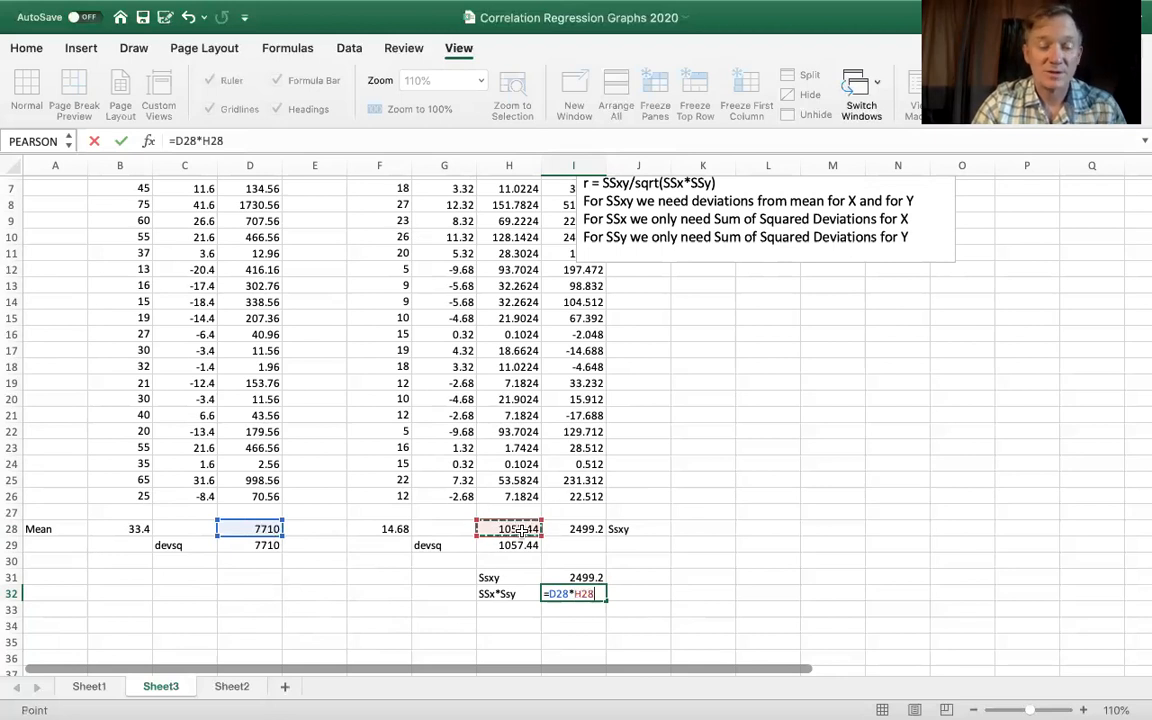
key(Return)
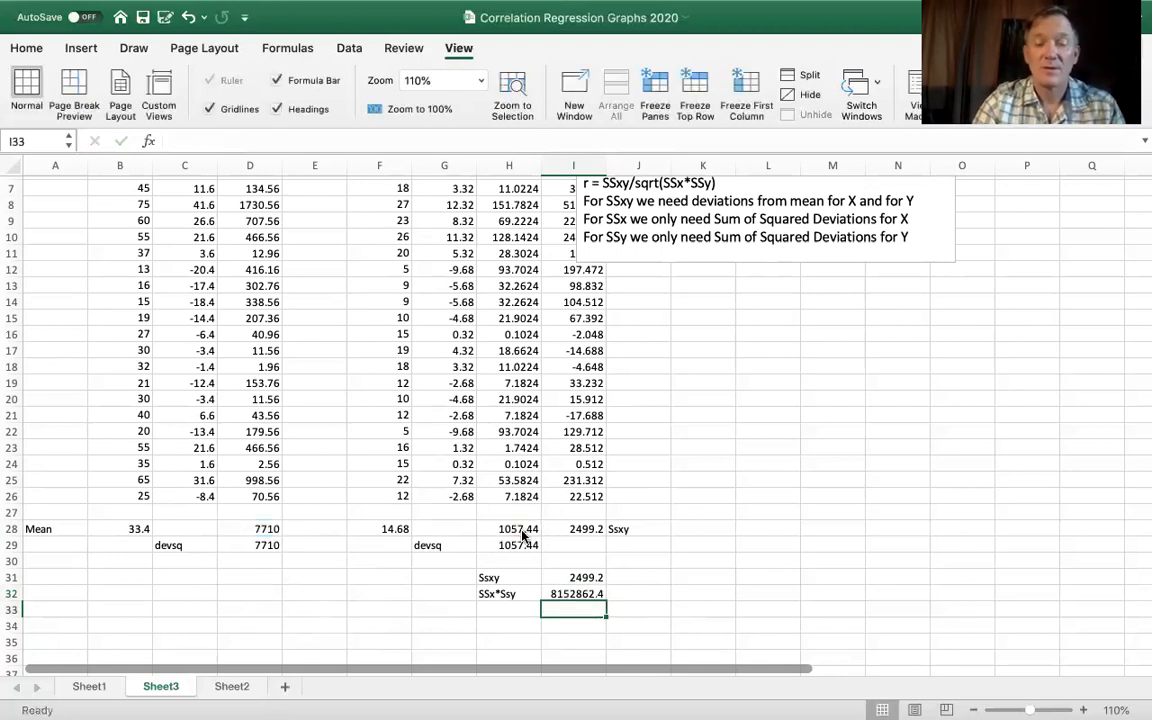
- Label H33 sqrt and take the square root of the SSx*SSy product with =SQRT(I32) in I33
click(510, 608)
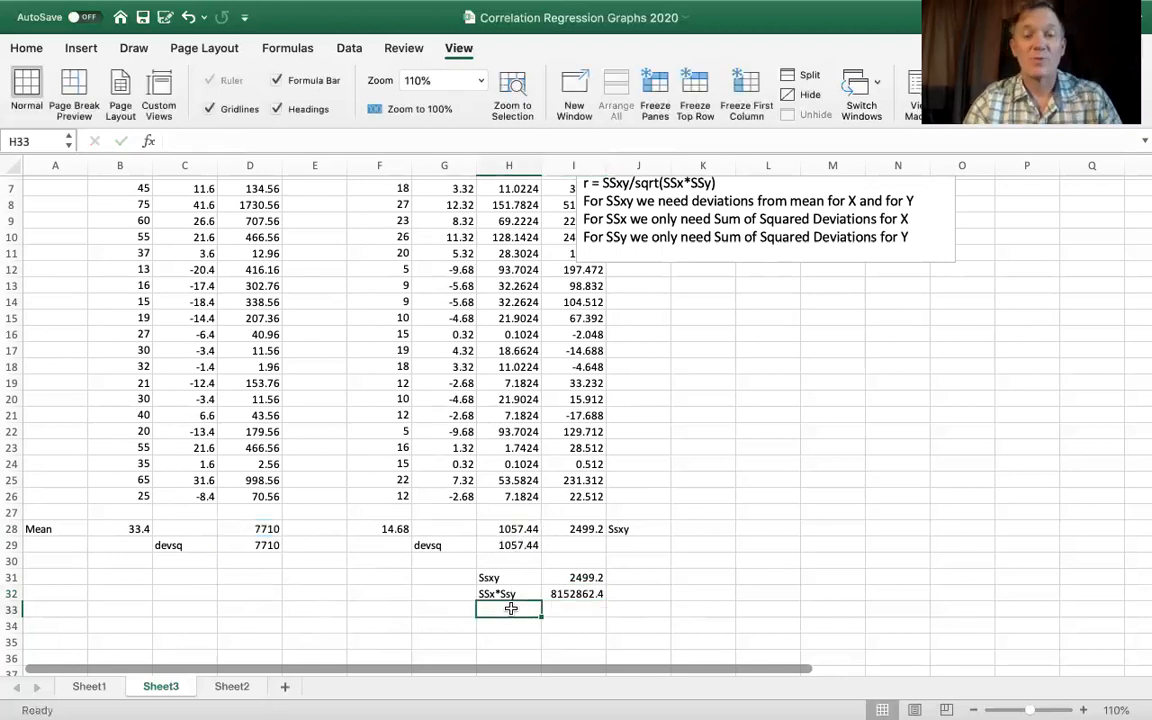
text(sqrt)
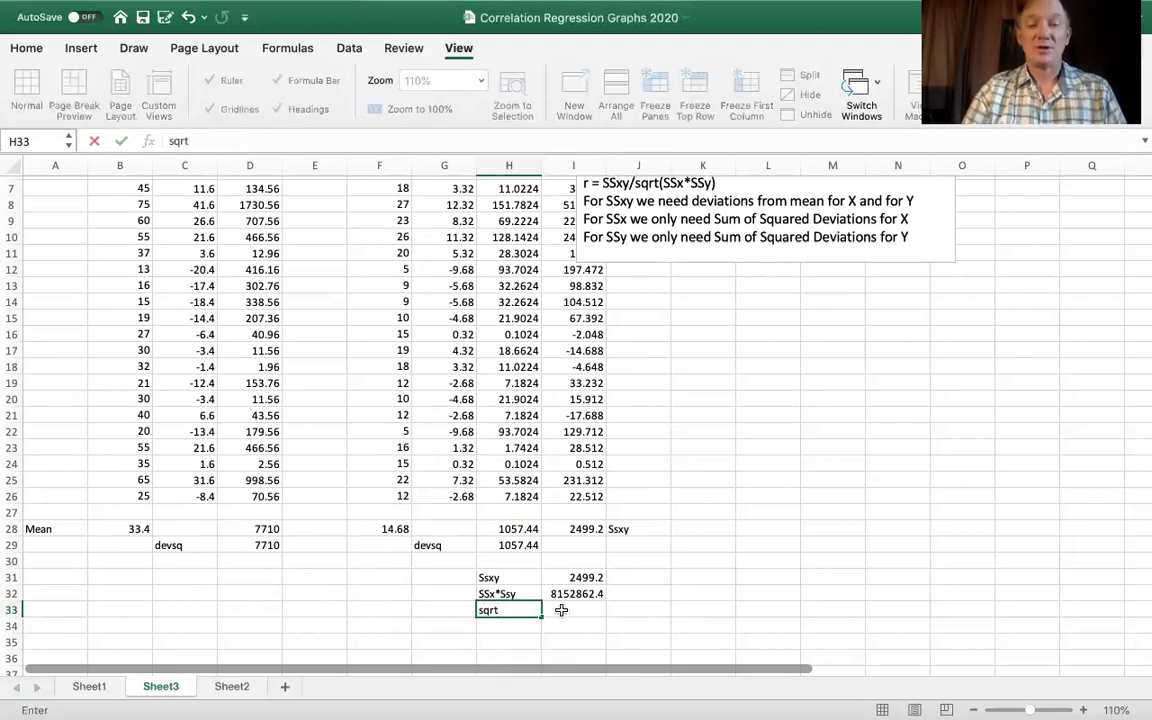
click(561, 610)
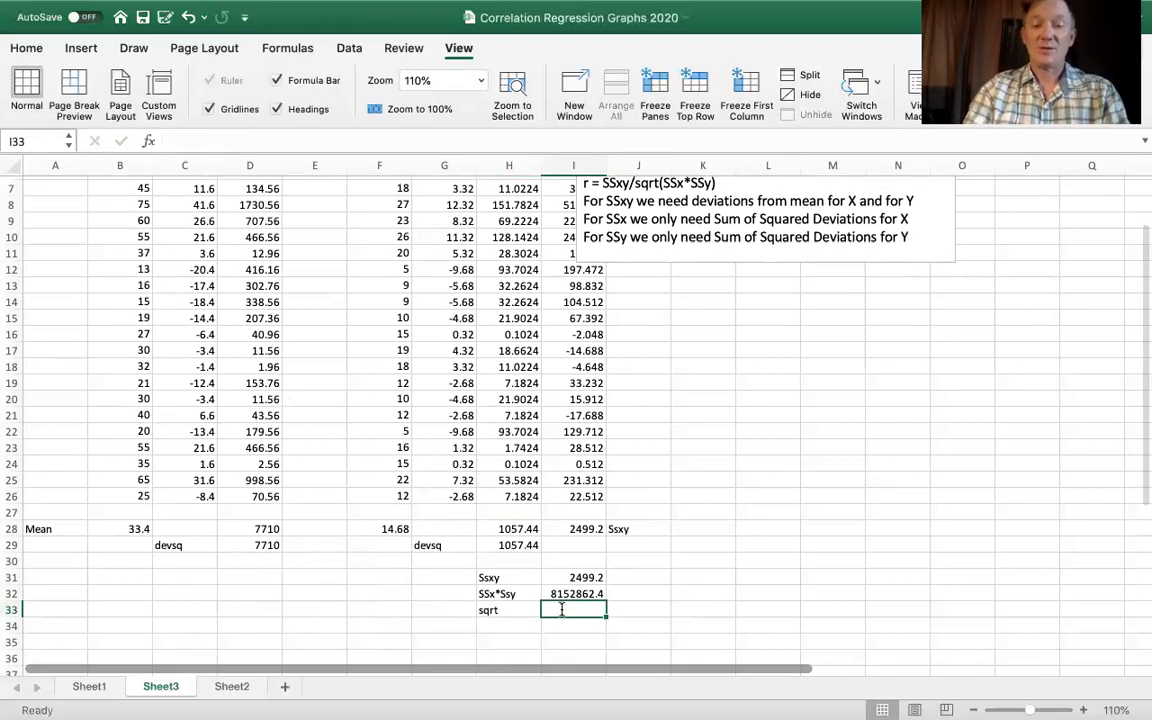
text(=squ)
text(r)
key(BackSpace)
key(BackSpace)
key(BackSpace)
text(r)
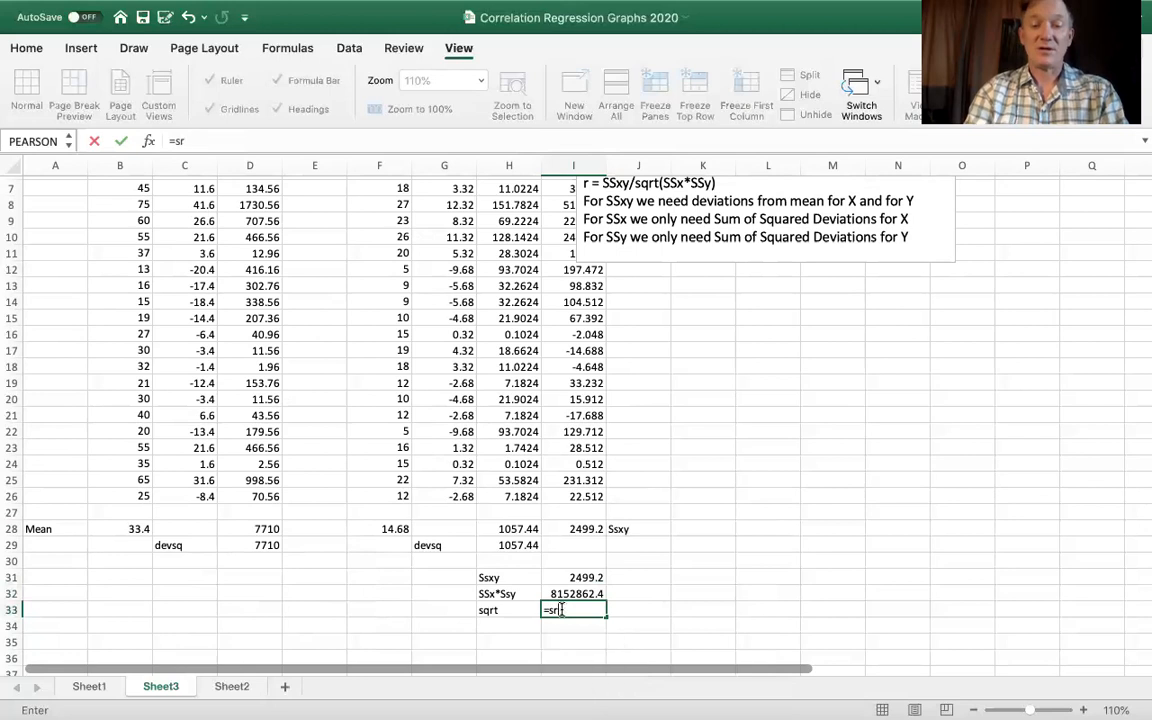
key(BackSpace)
text(qu)
key(BackSpace)
key(BackSpace)
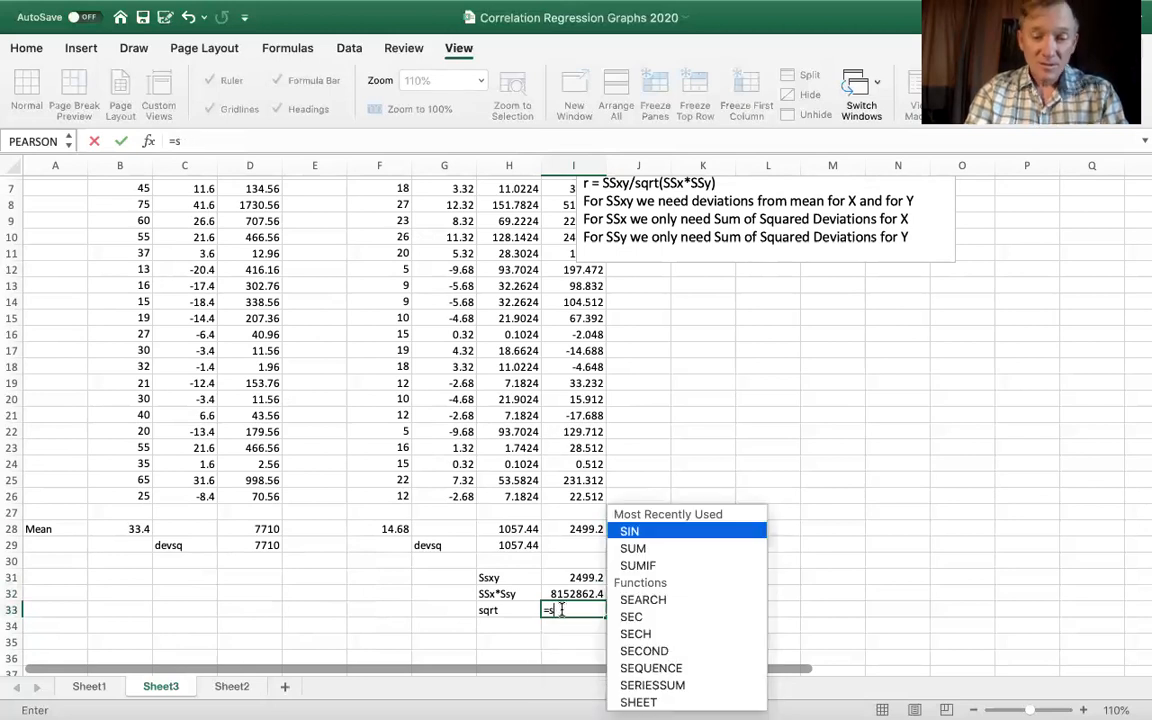
text(qrt)
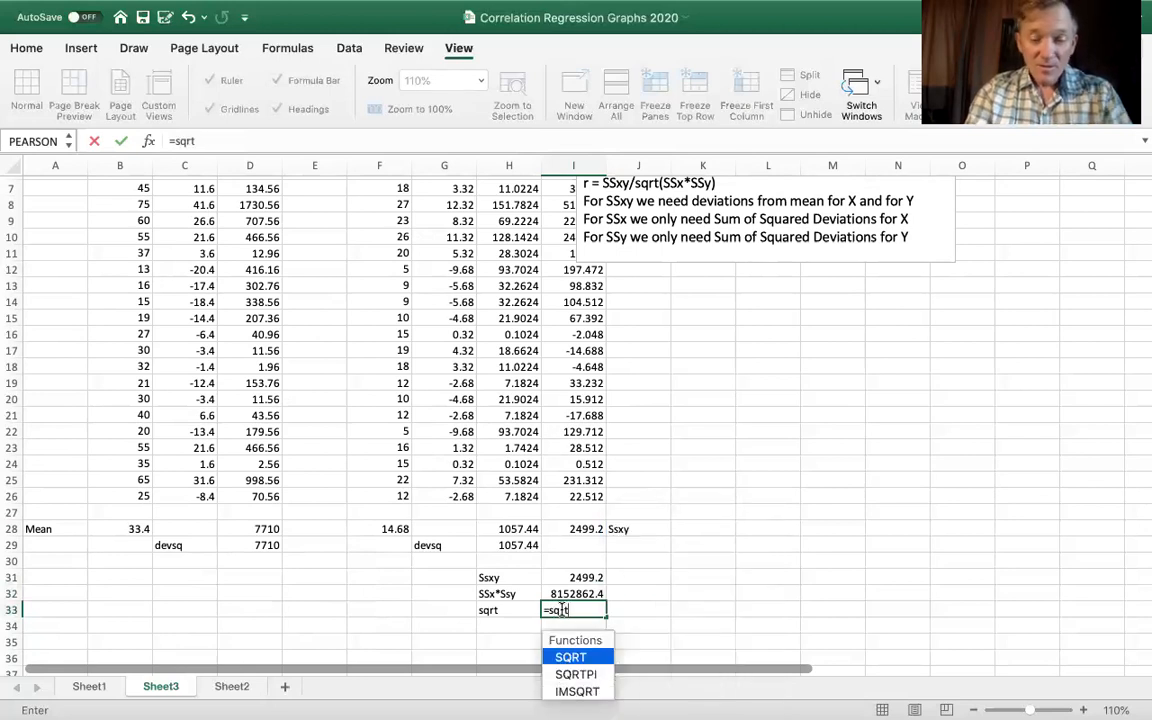
text((*)
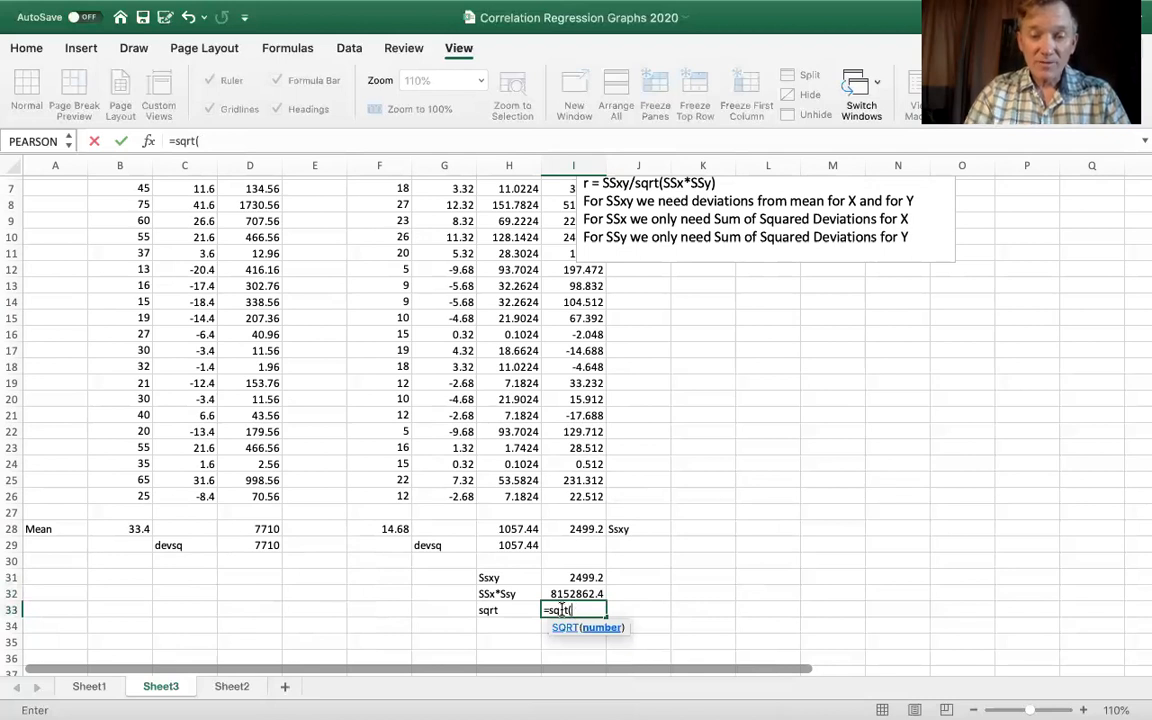
click(590, 594)
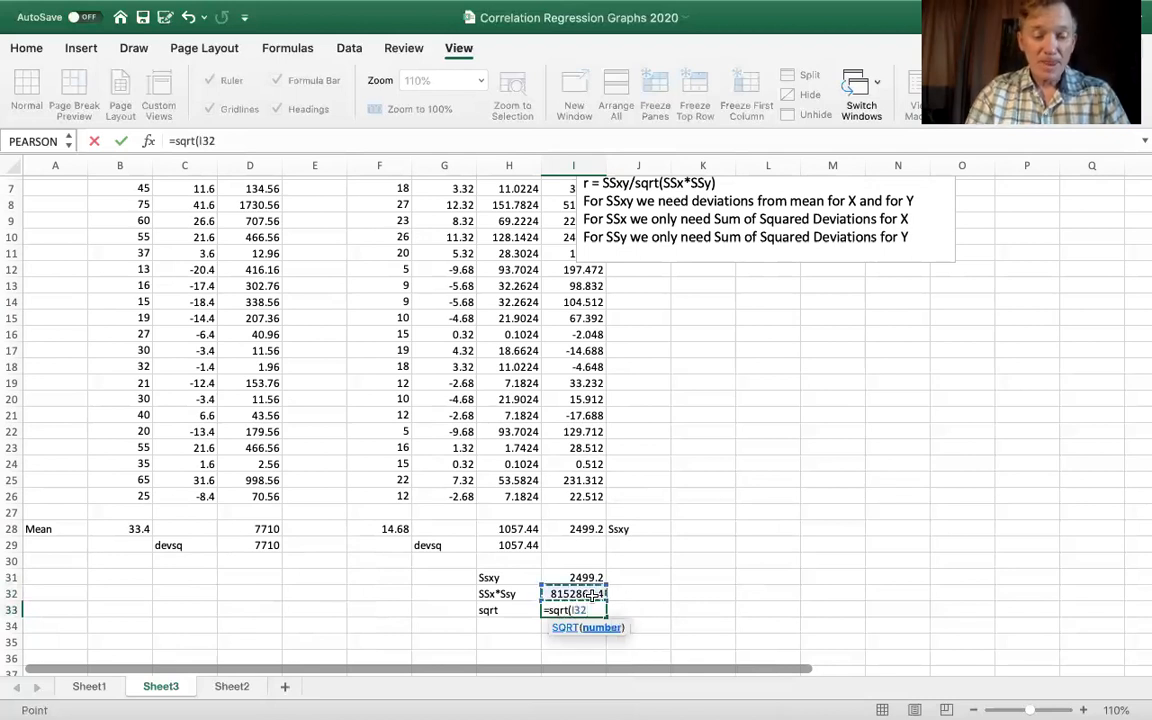
text())
key(Return)
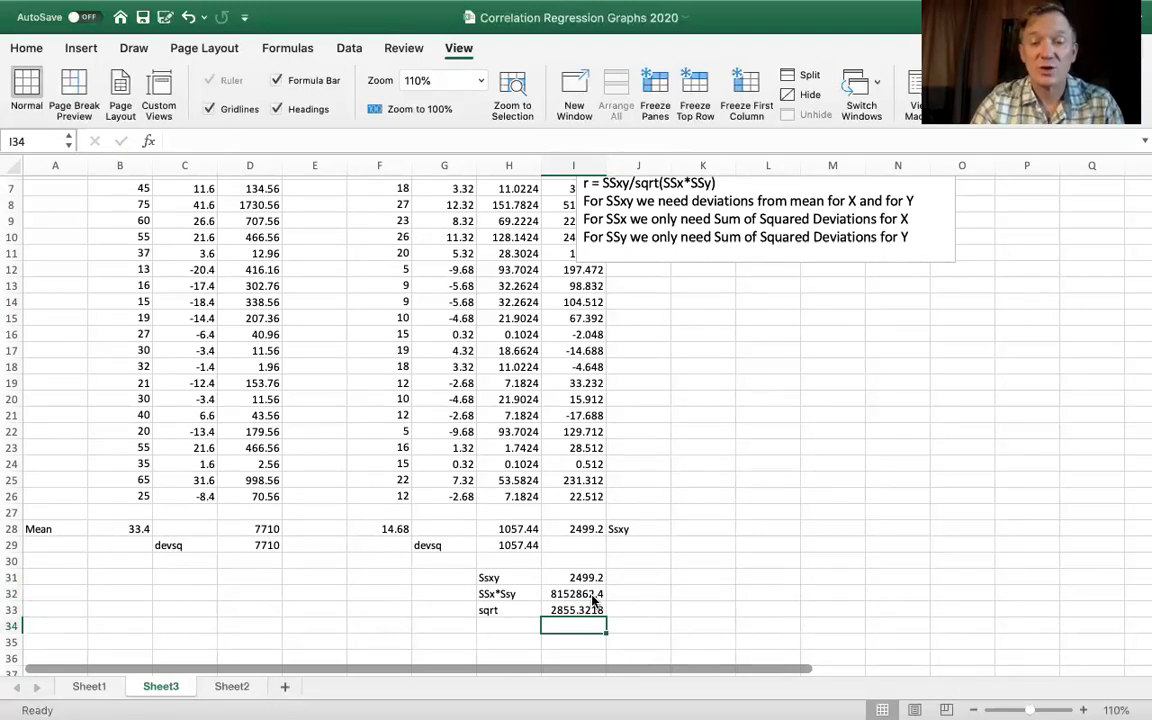
- Label H35 r and calculate the correlation coefficient in I35 by dividing SSxy by the square root, using =I31/I33
click(590, 578)
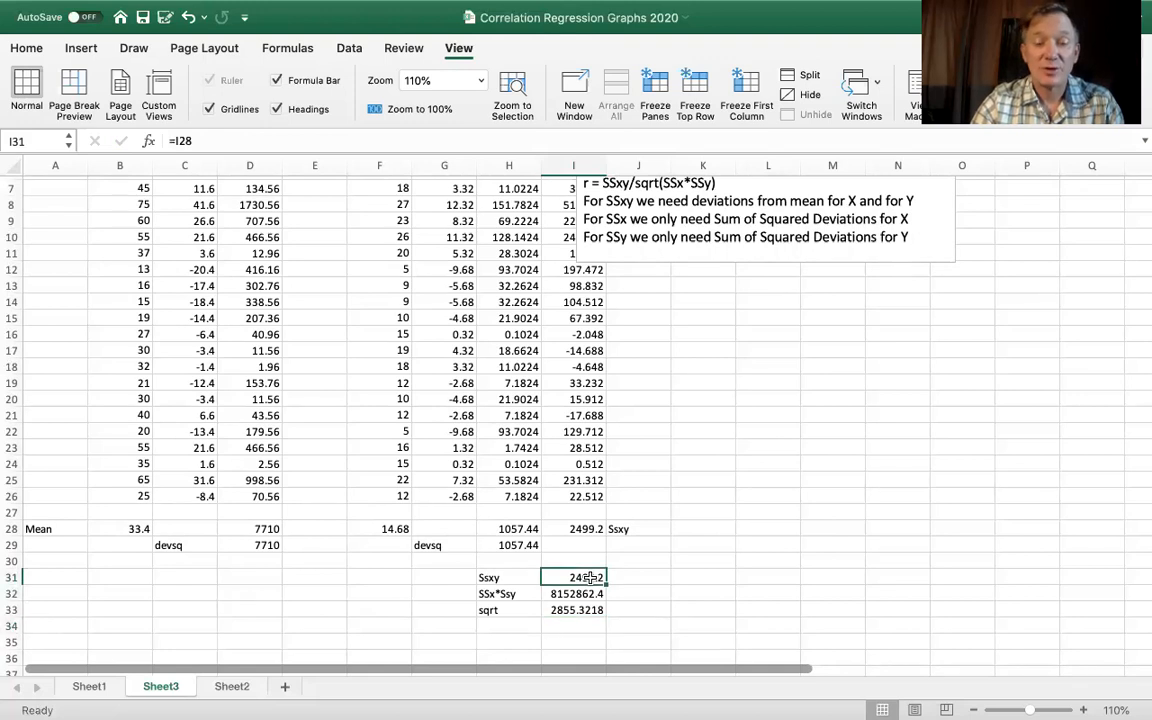
click(590, 610)
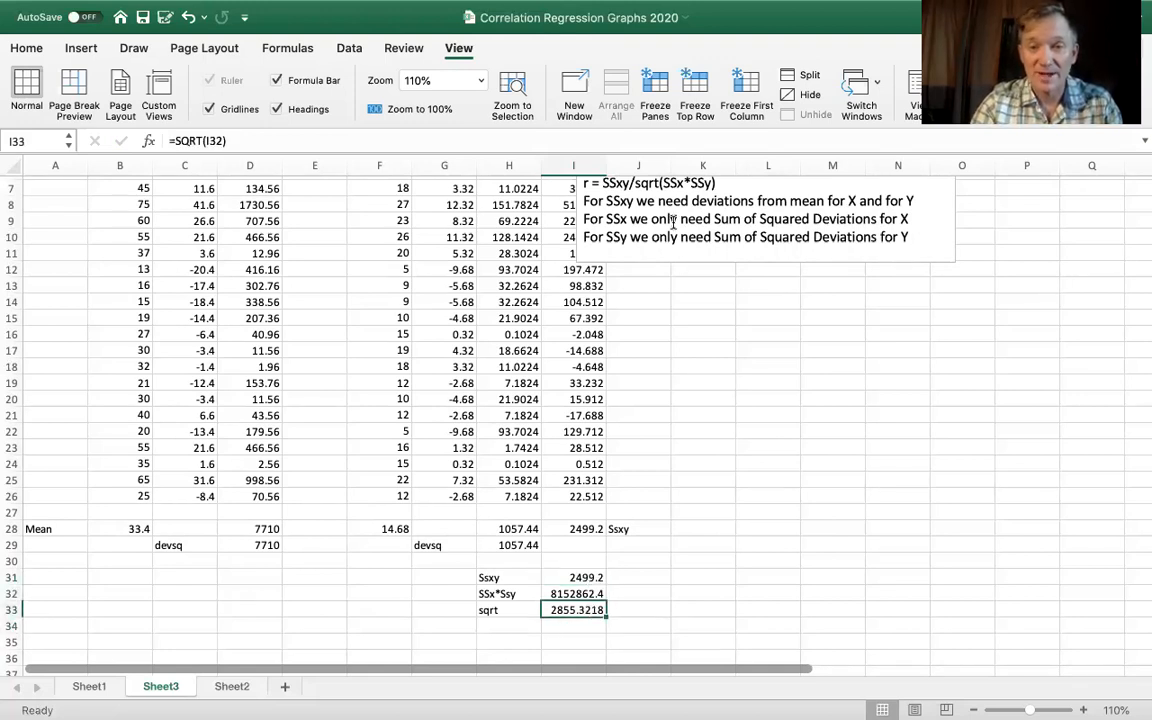
drag(727, 187, 575, 192)
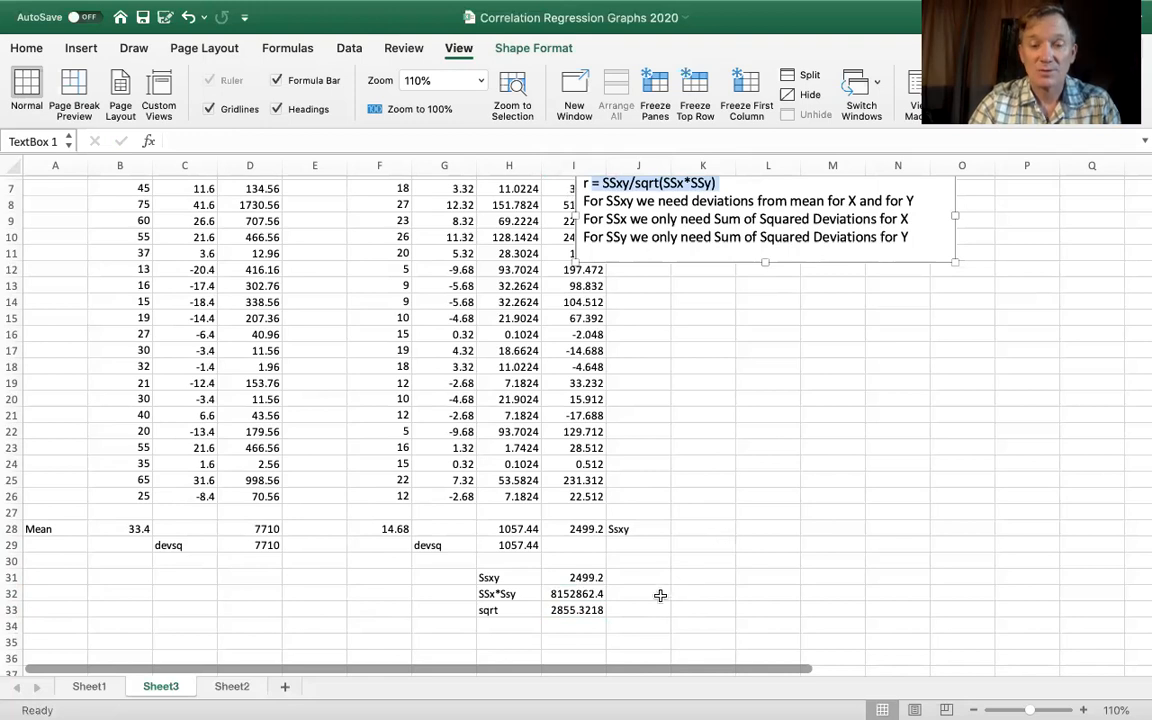
click(495, 641)
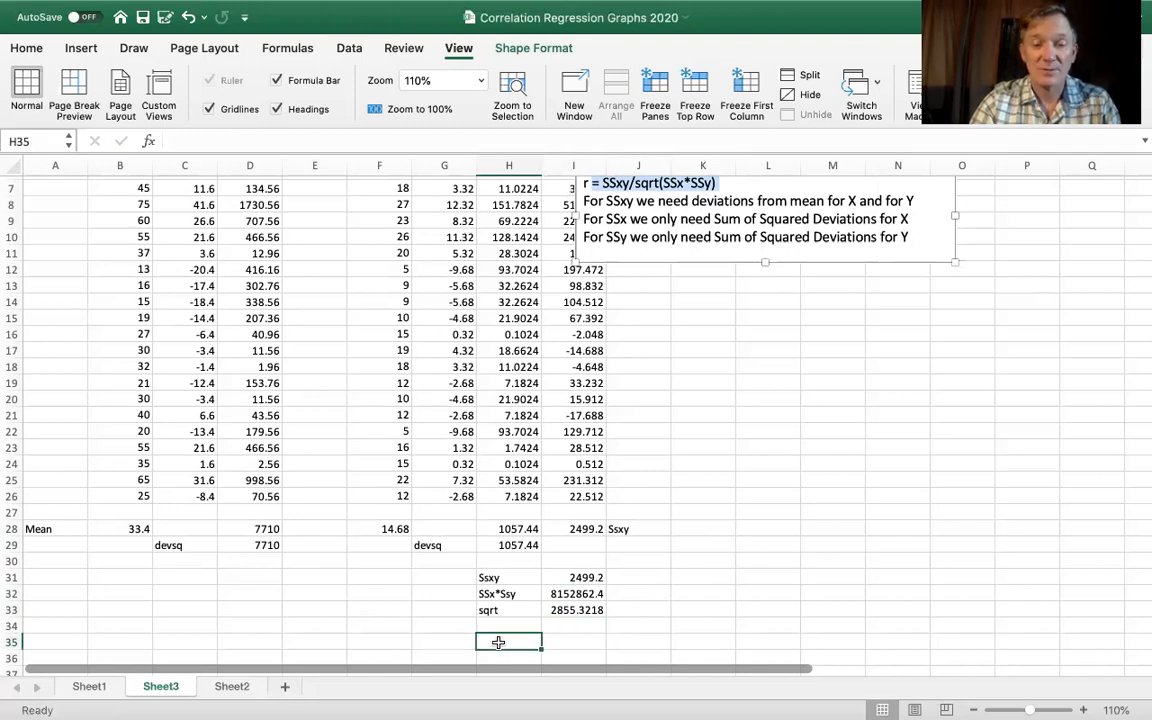
text(r)
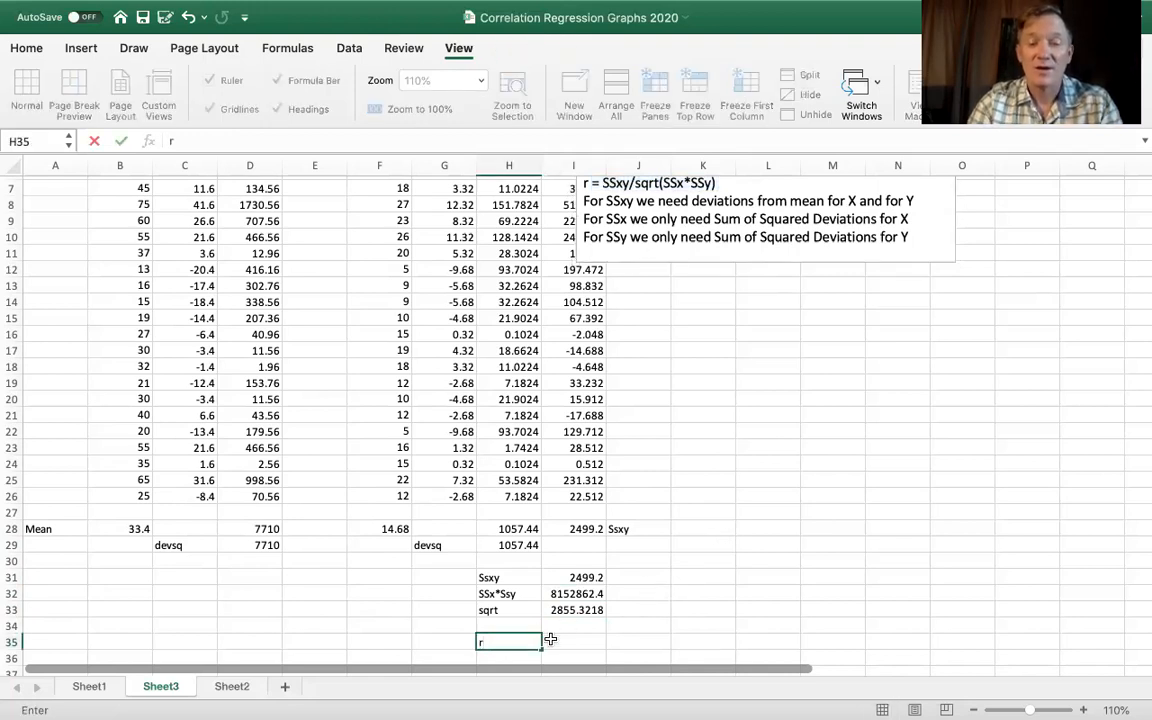
click(561, 639)
text(=)
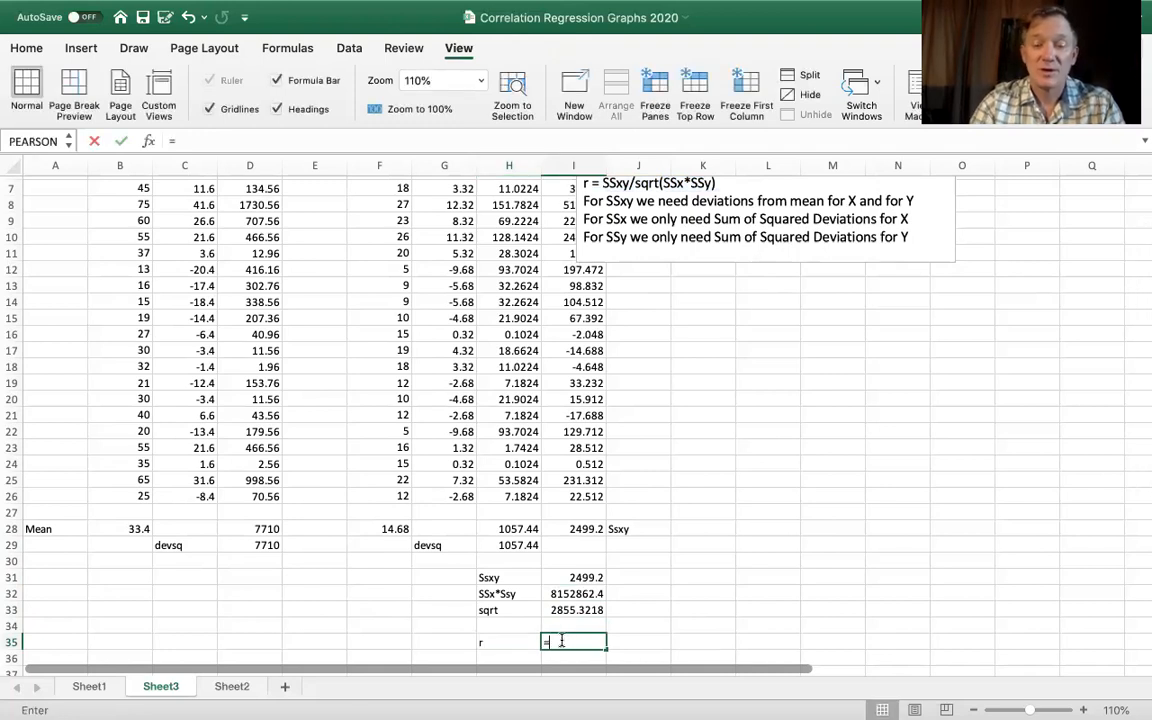
click(590, 578)
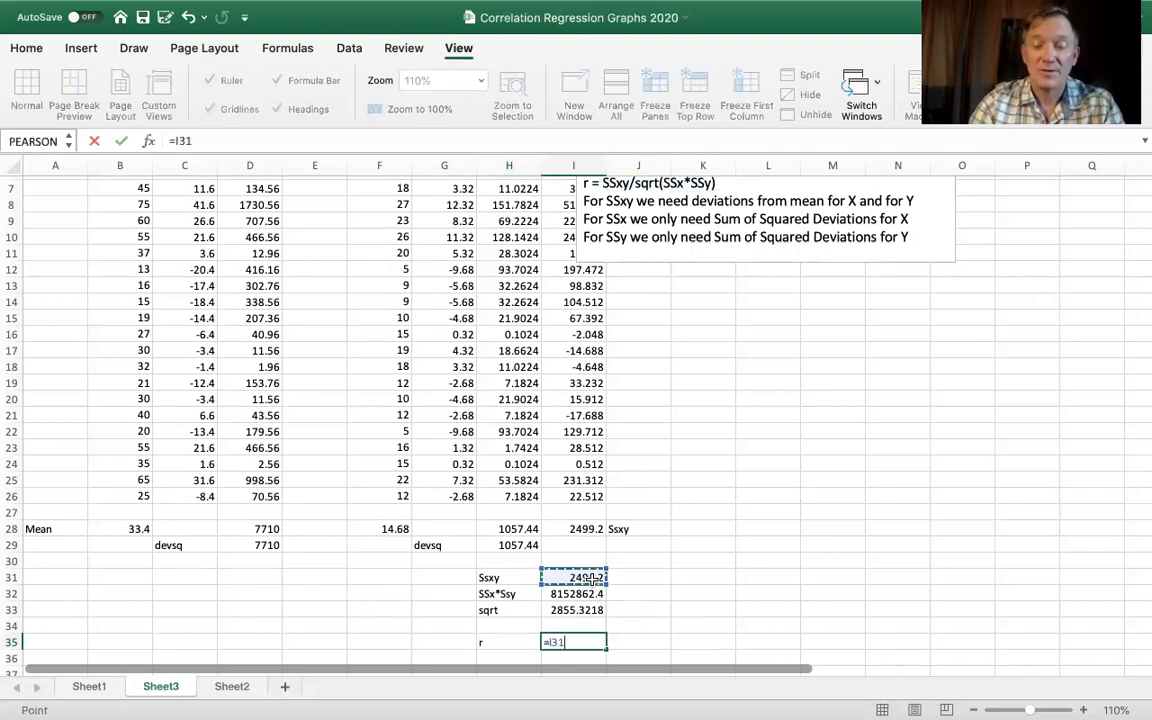
text(/)
click(566, 610)
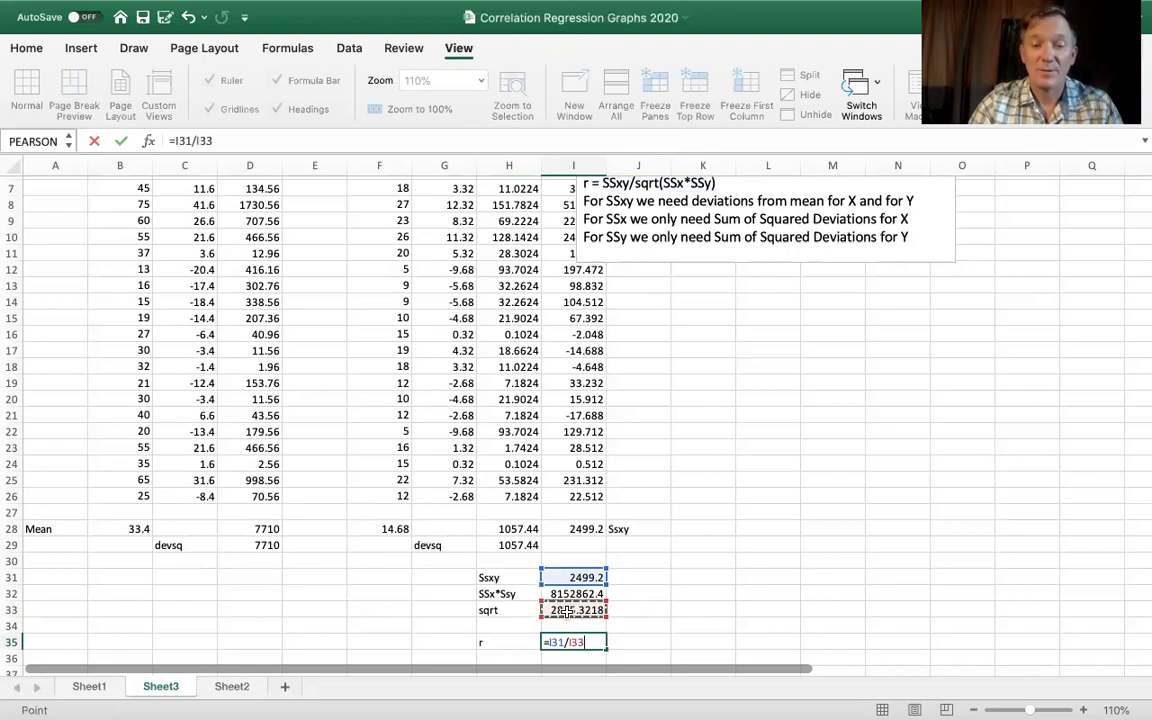
key(Return)
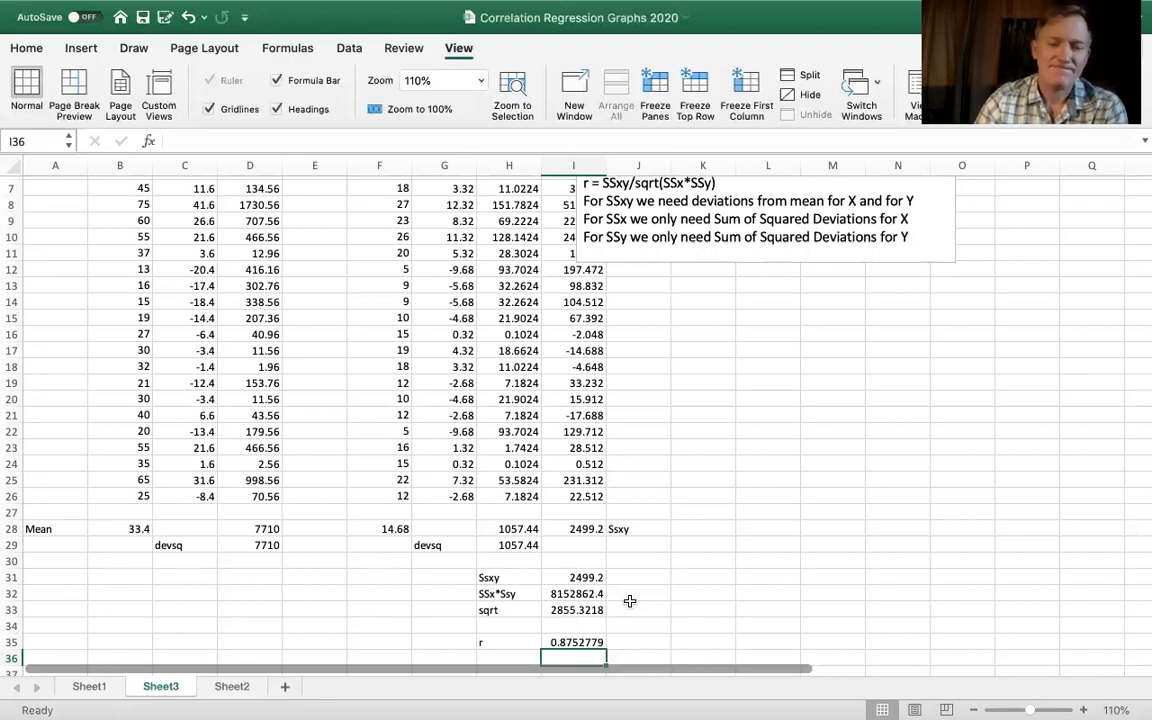
- Cross-check the coefficient in K30 with =PEARSON(B2:B26,F2:F26), comparing the bee mass and flower count columns
click(687, 560)
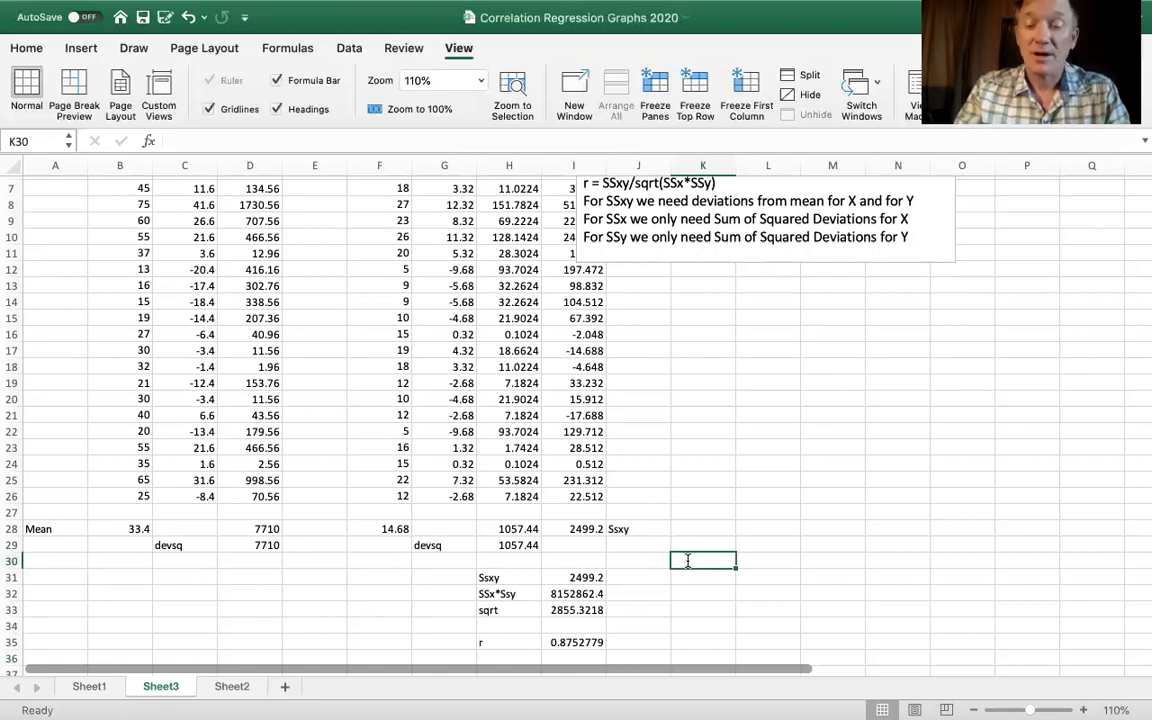
text(=p)
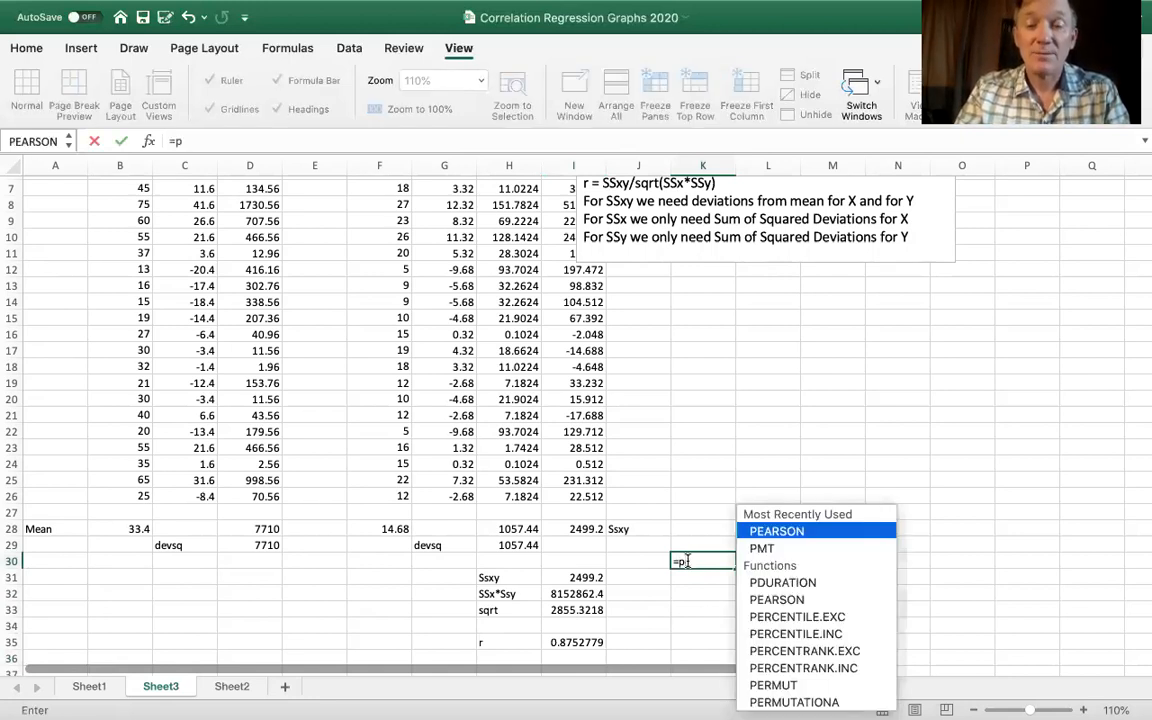
text(earson()
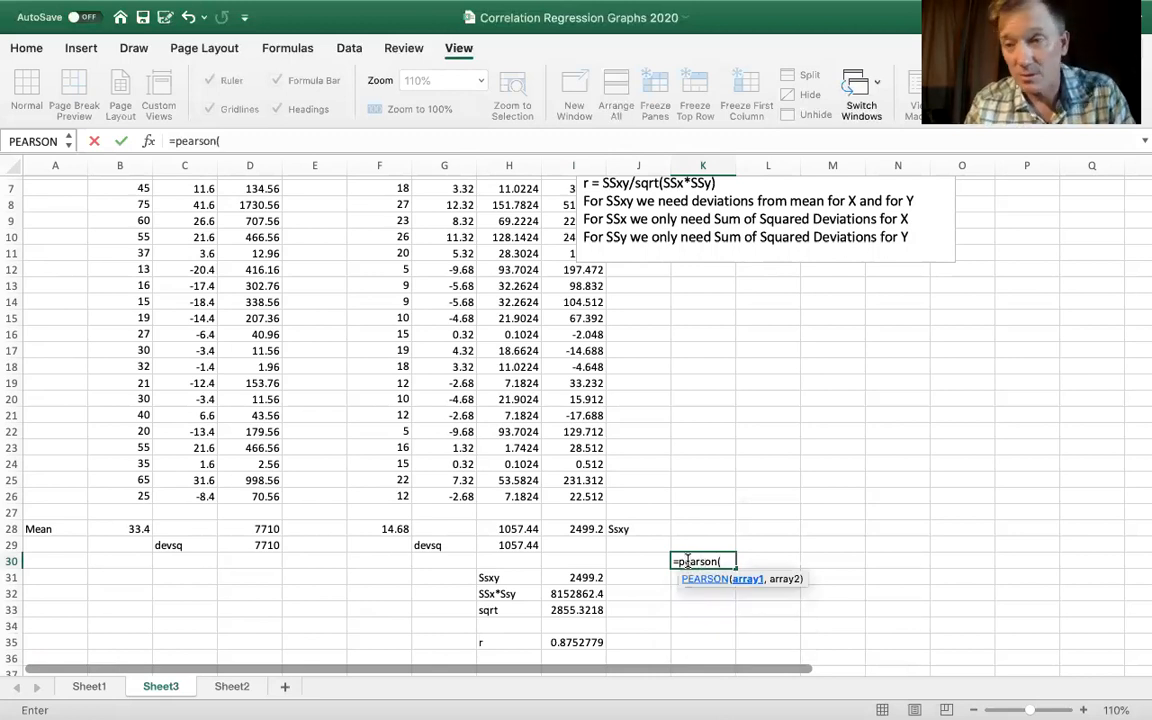
scroll(347, 432, up, 3)
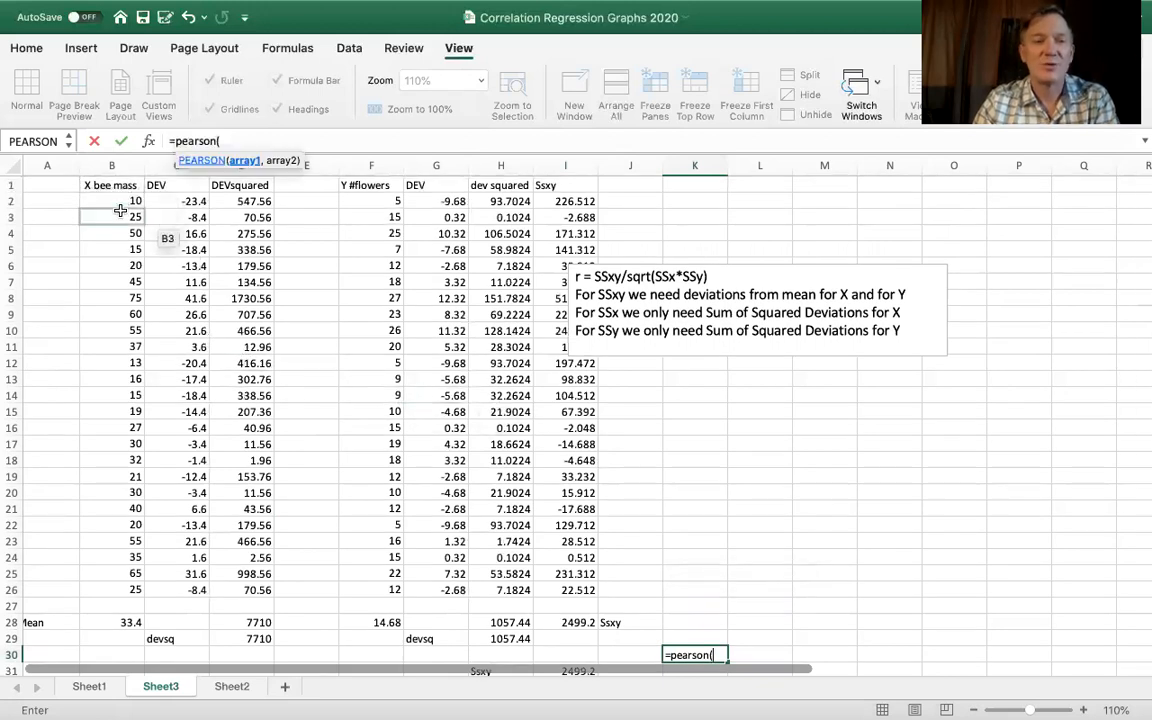
drag(120, 199, 106, 594)
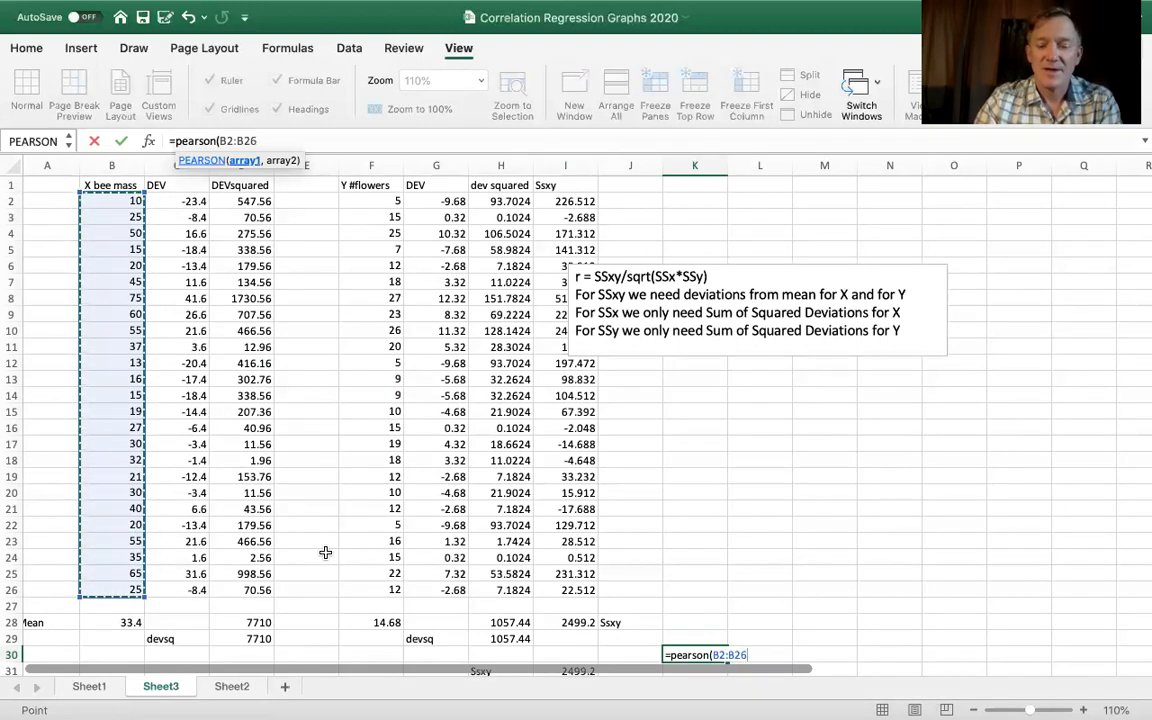
text(,)
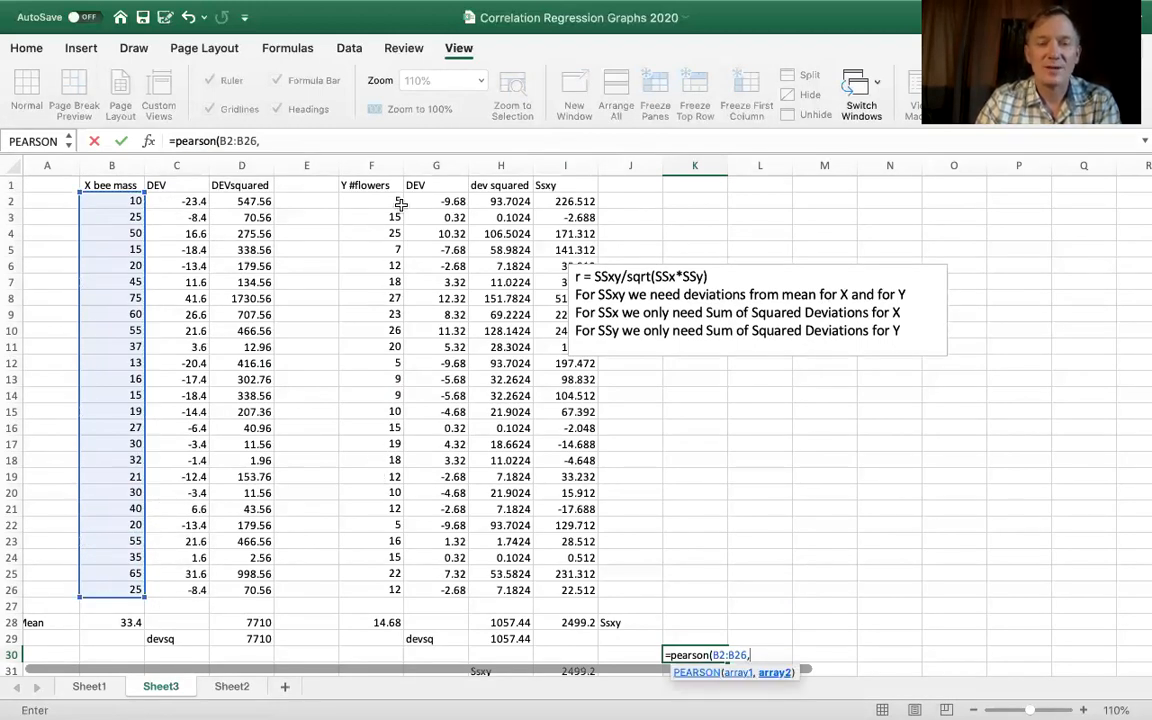
click(355, 200)
drag(377, 346, 387, 591)
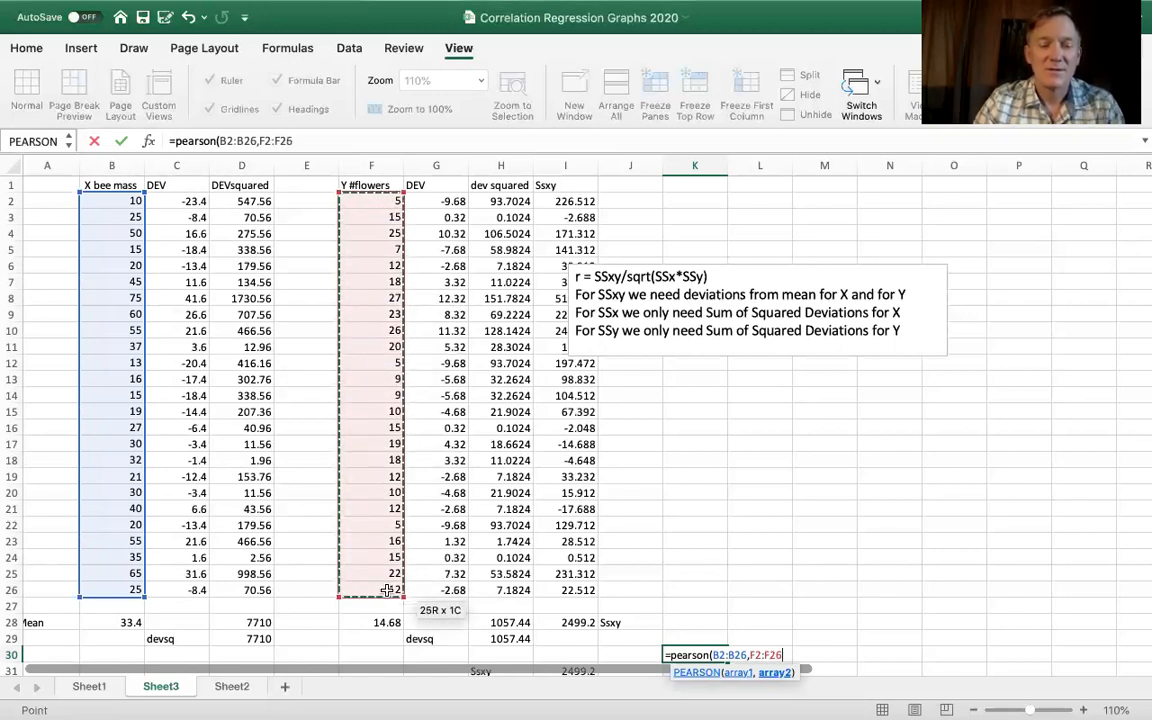
text())
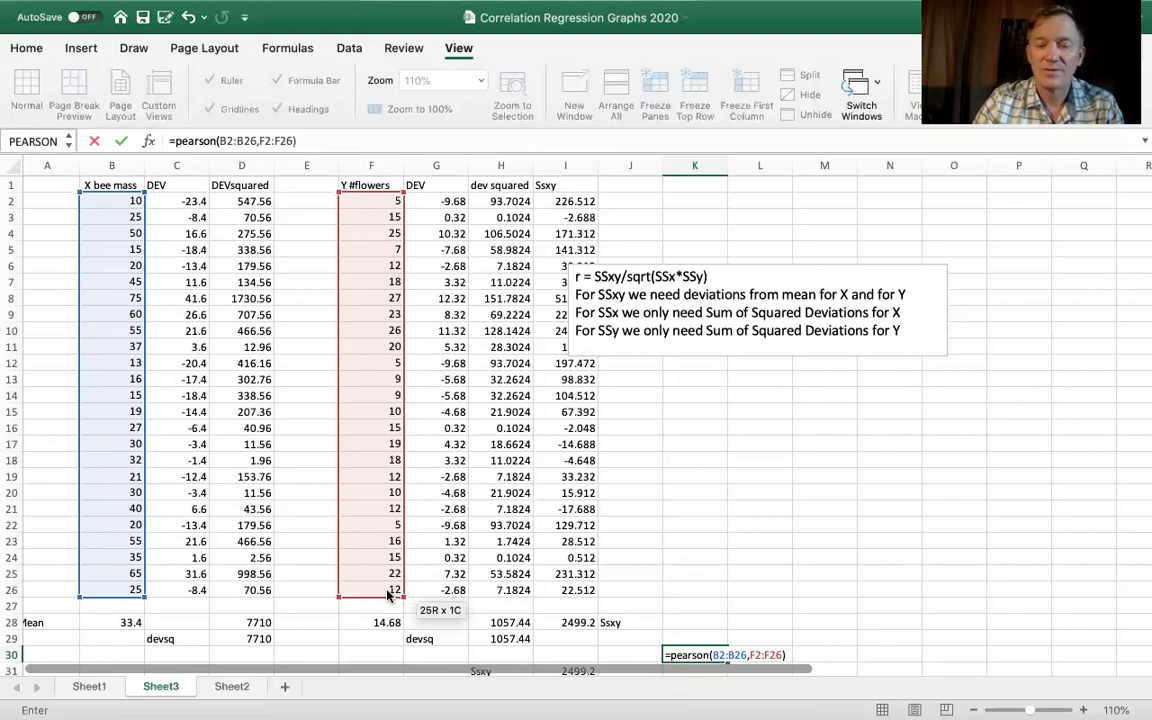
key(Return)
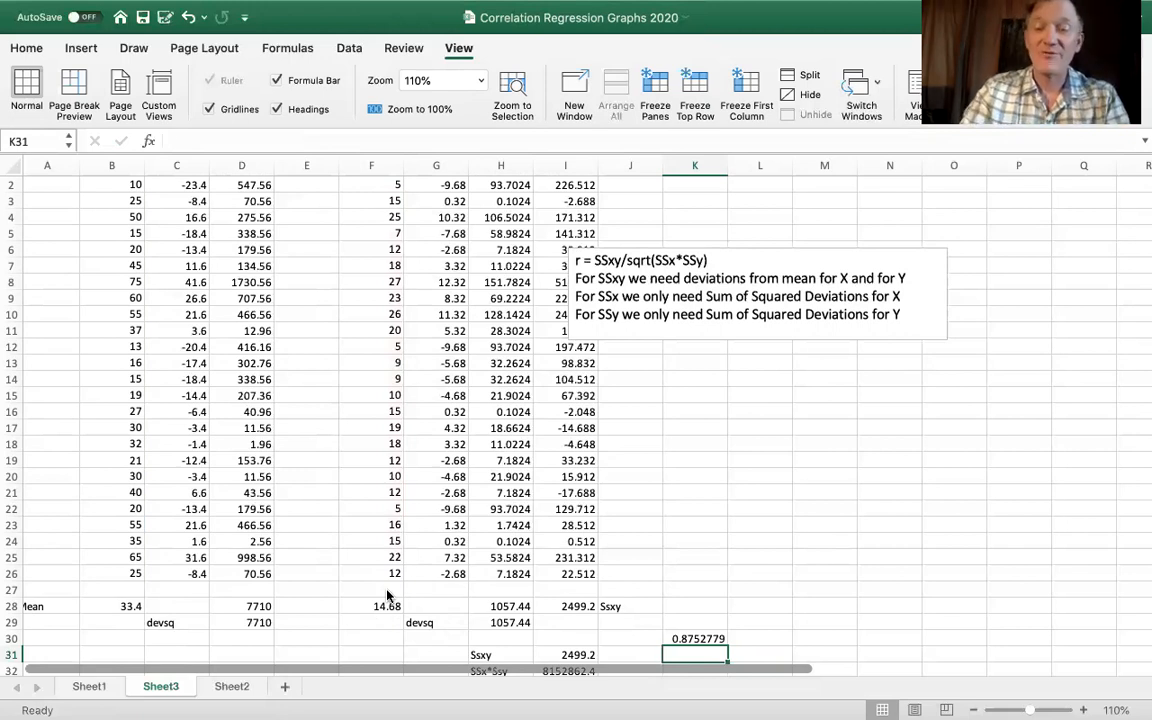
- Try to enter a CORREL formula in K31 over the bee mass range B2:B26 and the flower count range F2:F26
text(=croore)
key(BackSpace)
key(BackSpace)
key(BackSpace)
key(BackSpace)
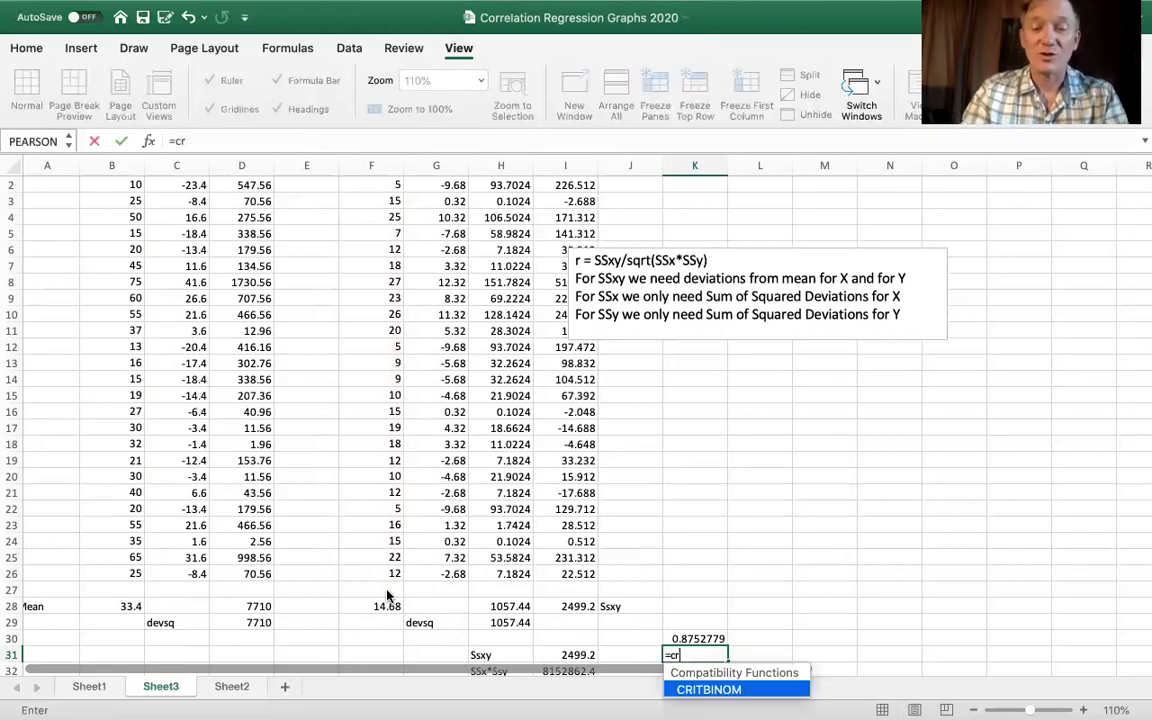
key(BackSpace)
text(orrel)
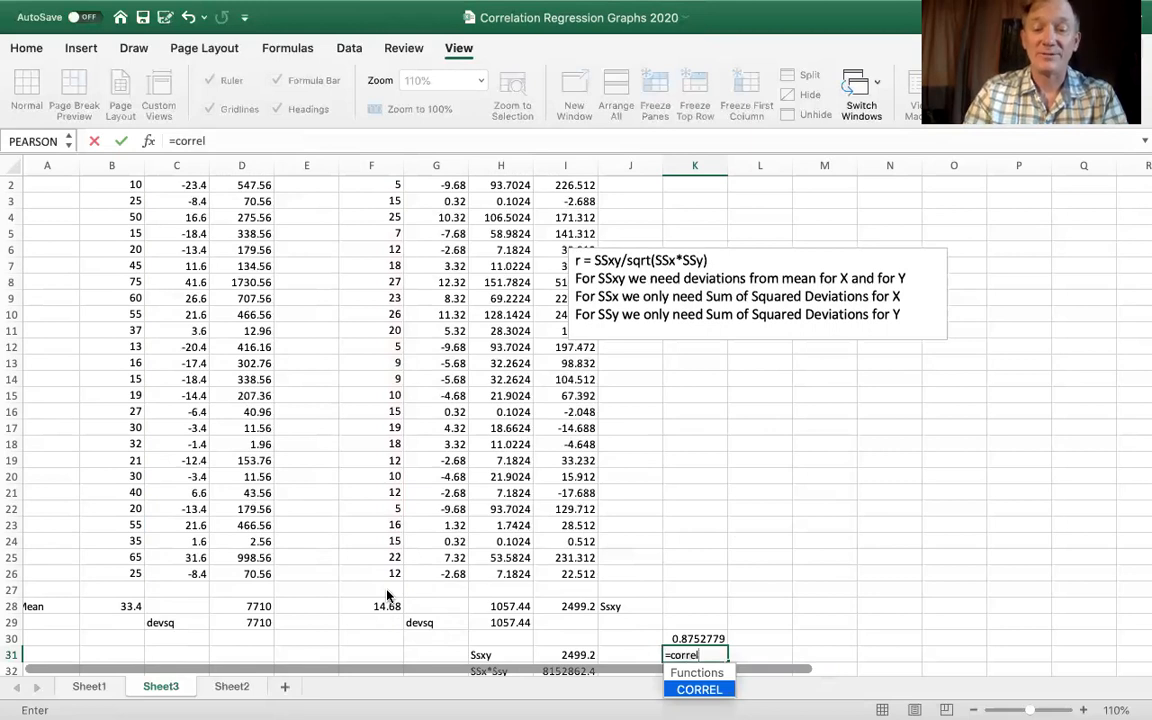
text(()
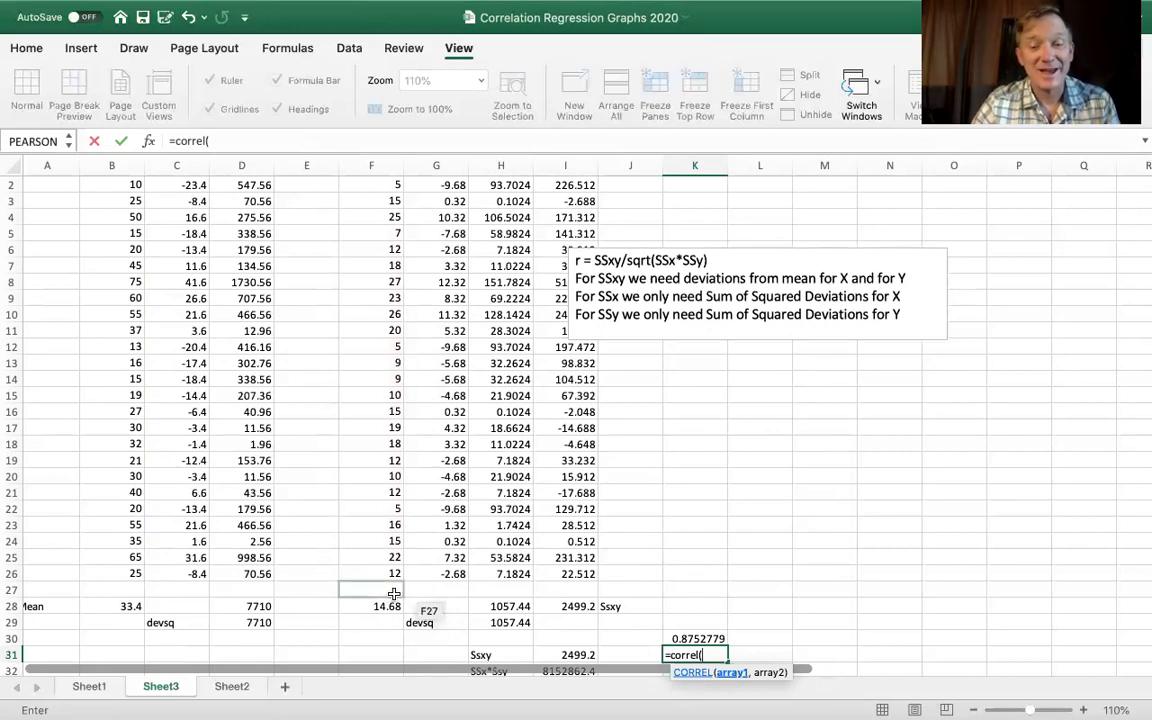
scroll(81, 313, up, 1)
drag(137, 201, 130, 592)
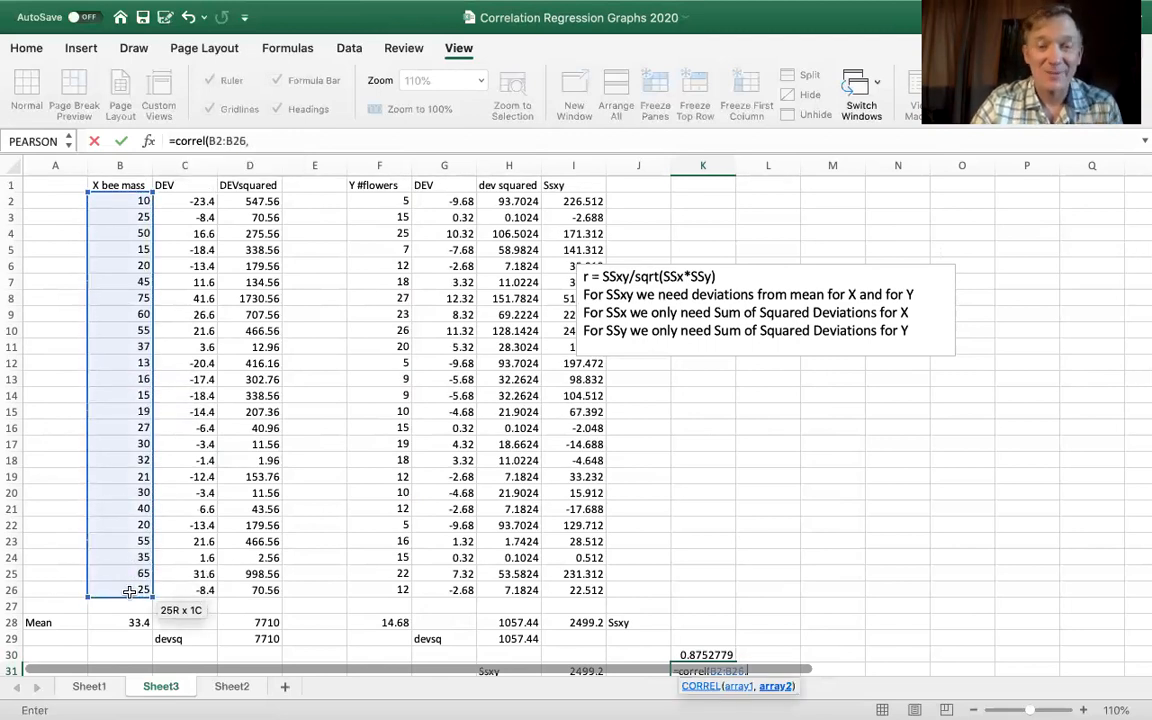
text(,)
drag(379, 200, 367, 581)
text(,)
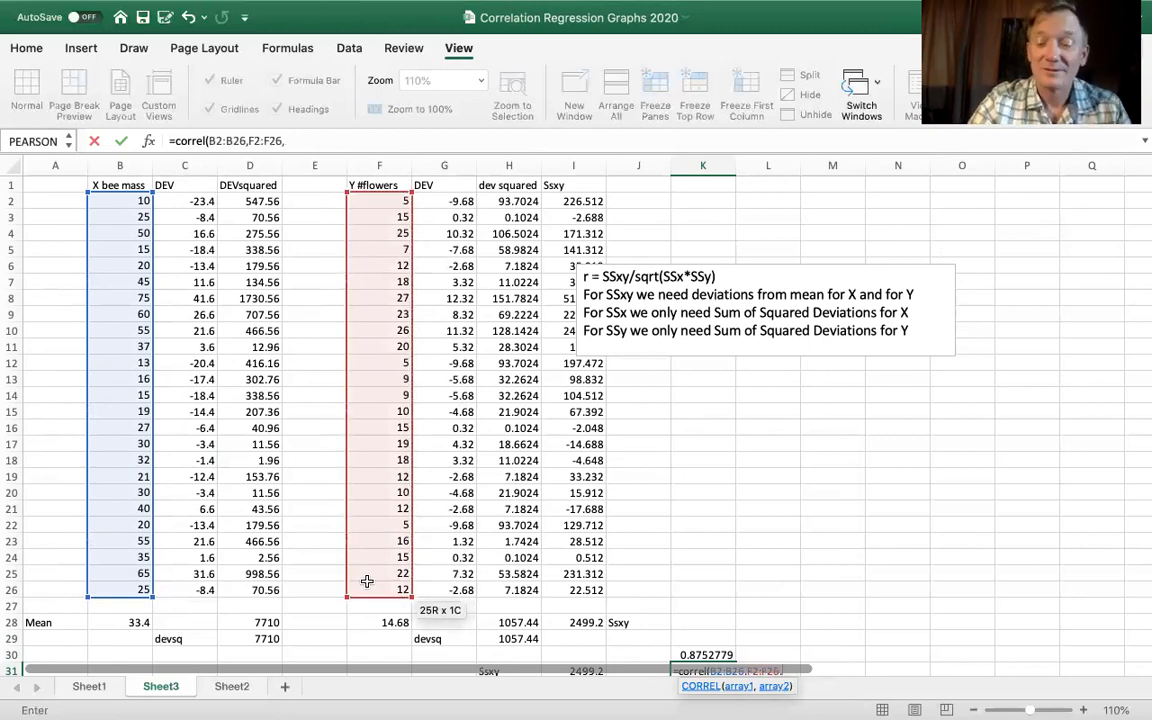
text())
key(Return)
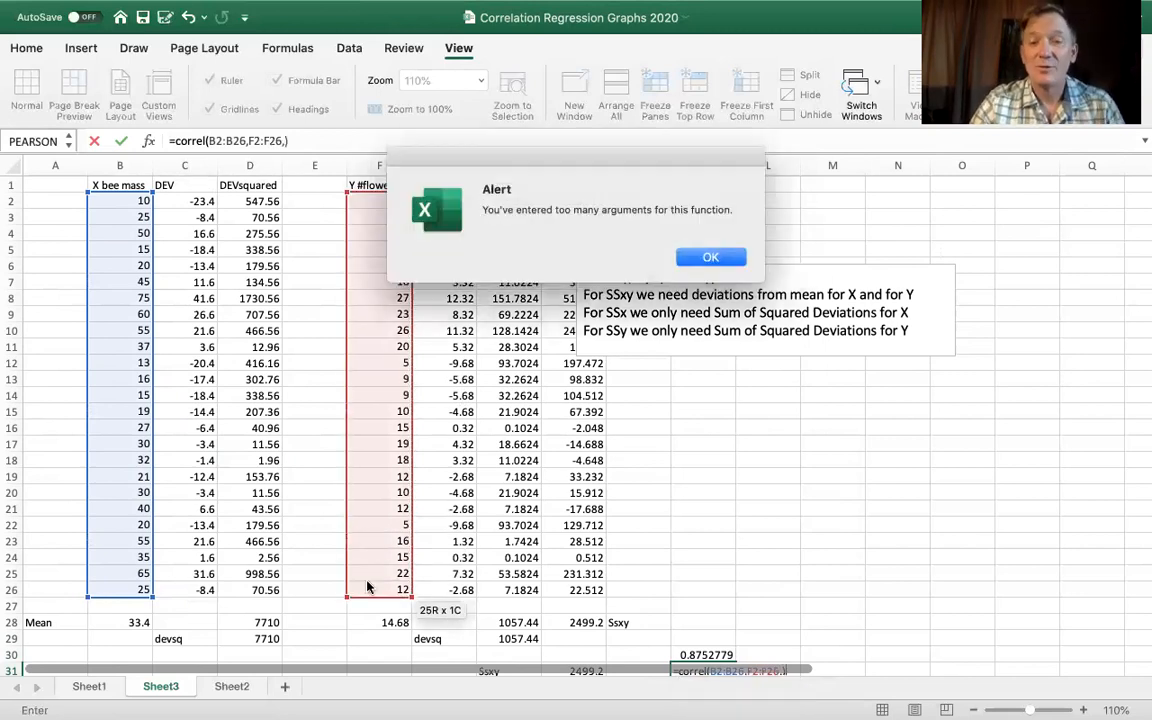
- Remove the extra comma from the K31 formula and enter it as =CORREL(B2:B26,F2:F26)
click(710, 258)
scroll(720, 365, down, 5)
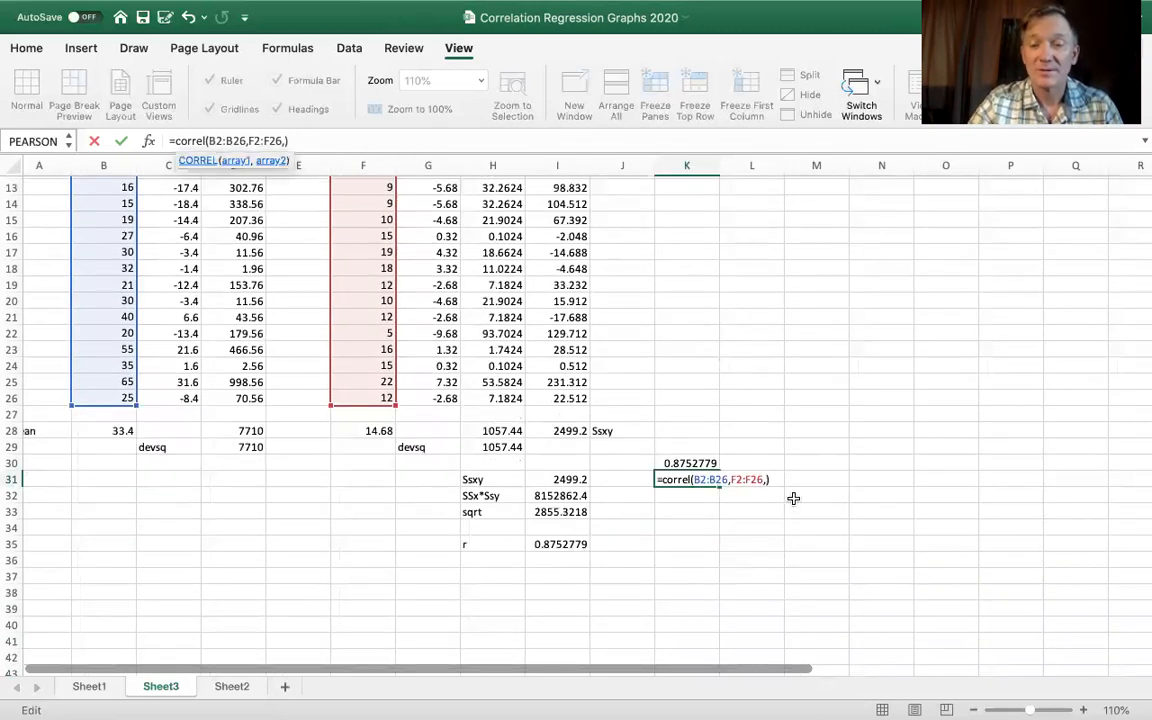
key(BackSpace)
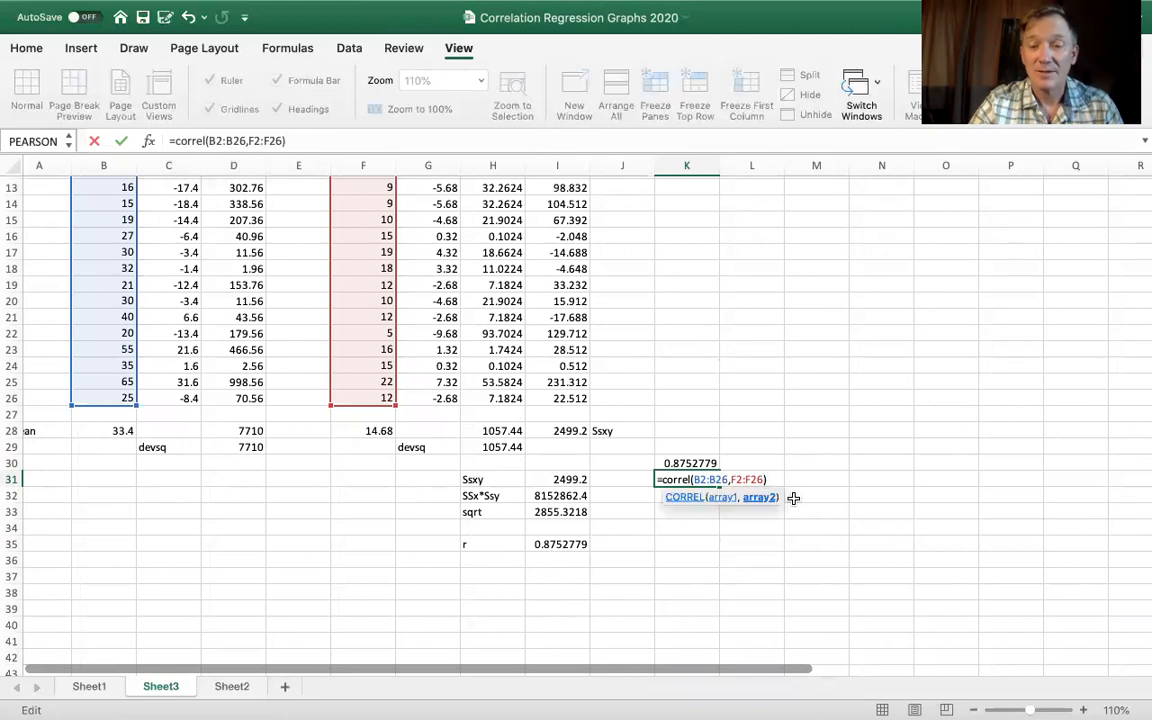
click(768, 480)
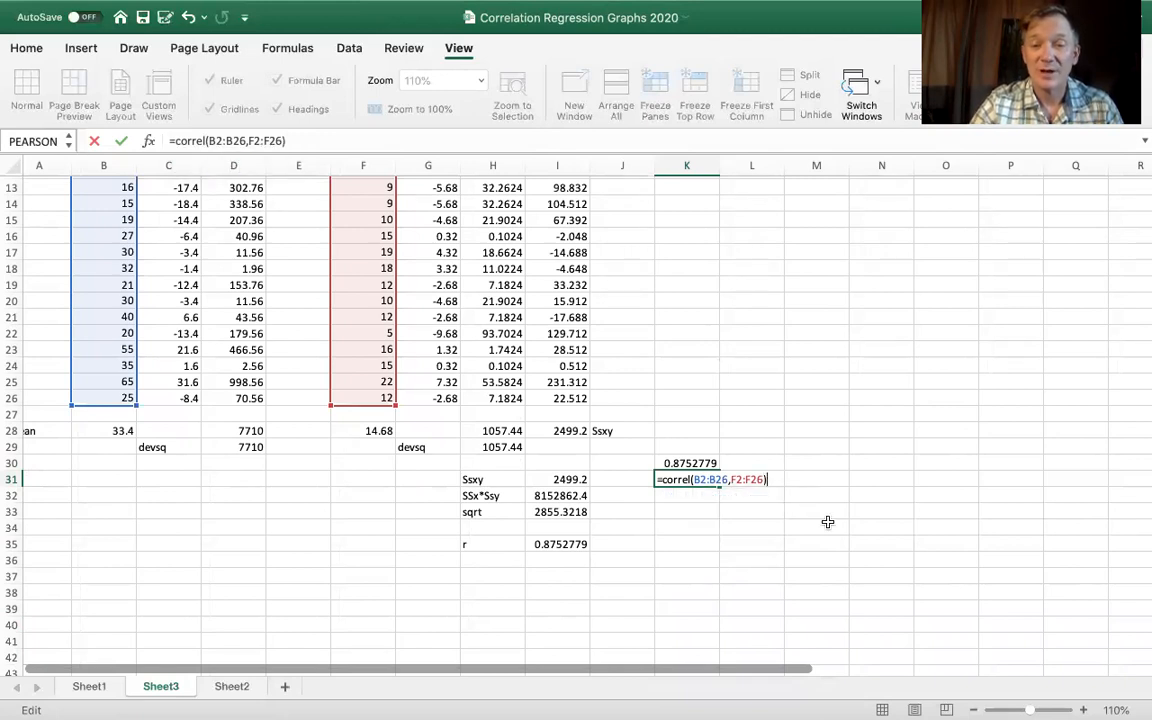
key(Return)
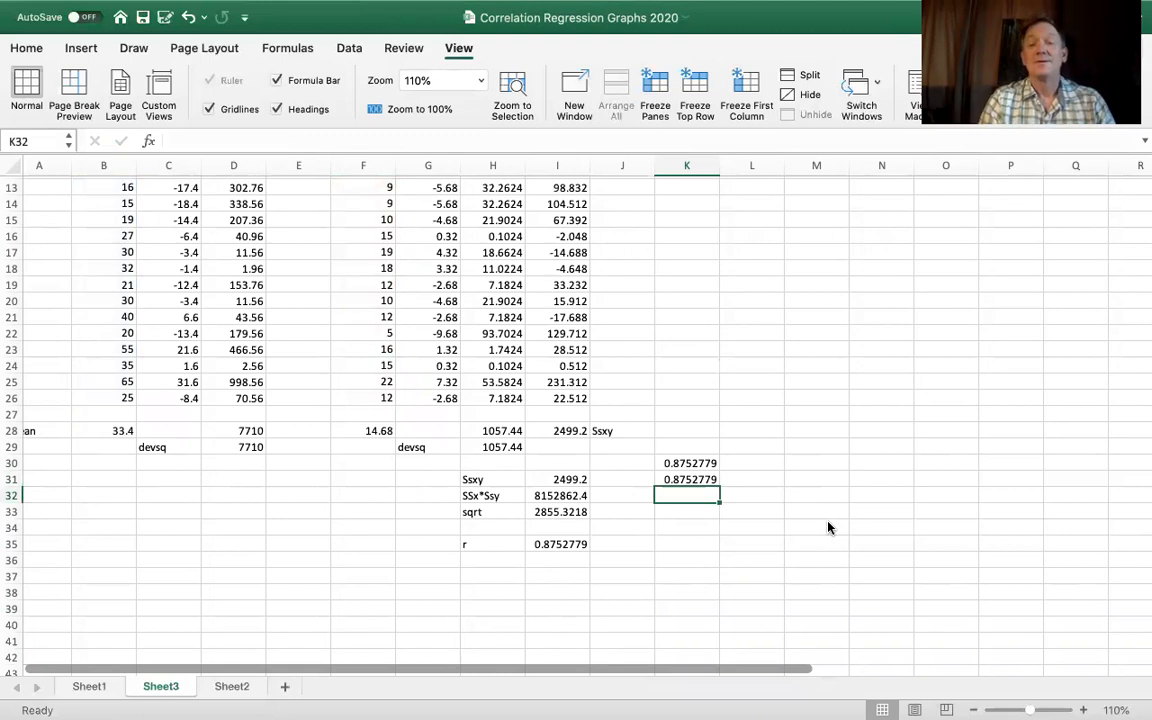
- Label the two function results by entering pearson in L30 and correl in L31
click(760, 463)
text(pearson)
click(745, 479)
text(correl)
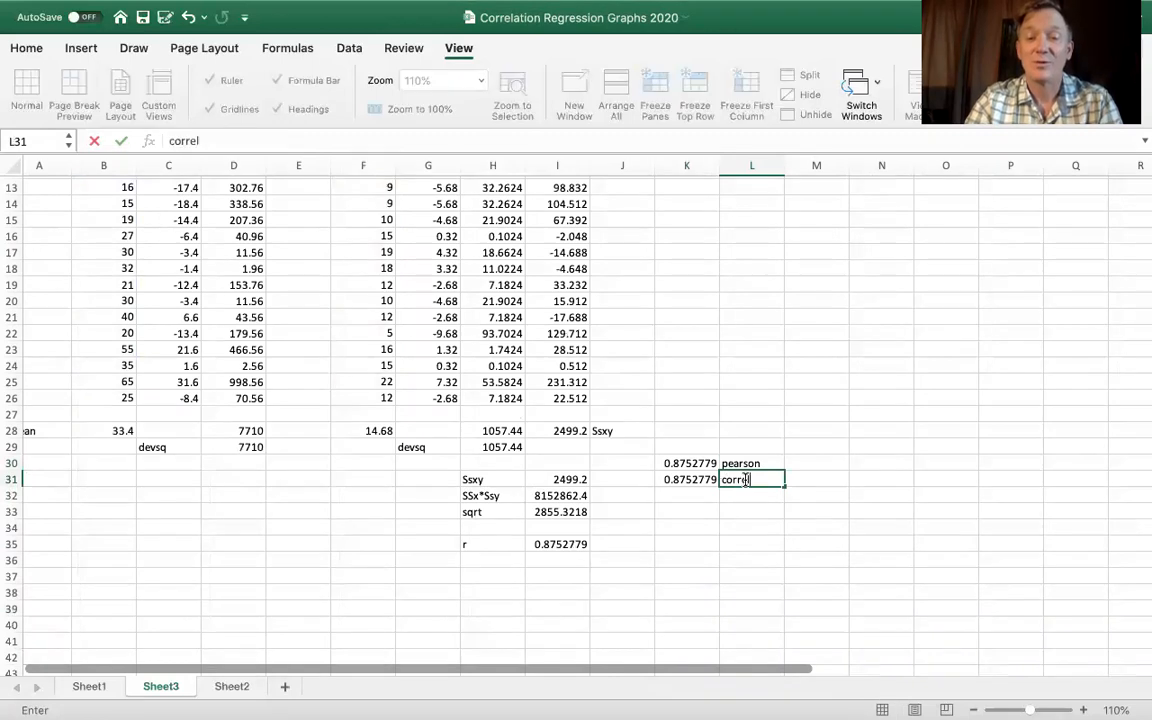
click(668, 541)
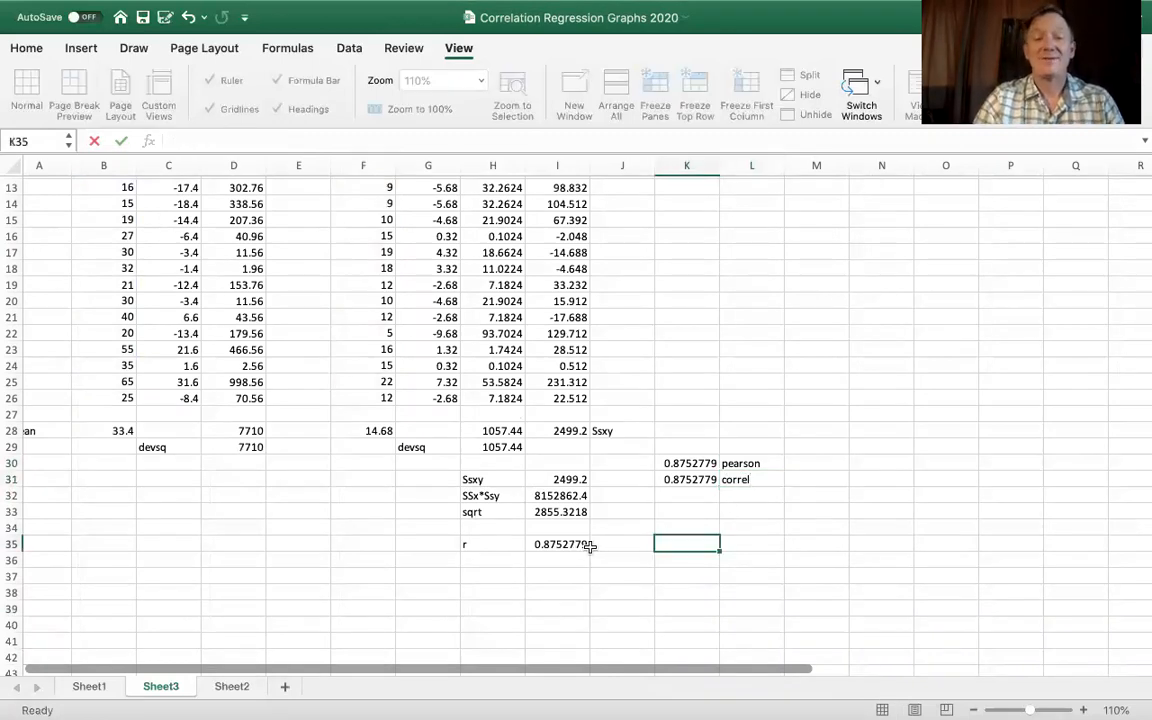
- Label the manually calculated r value with the text home made jam in J35
click(588, 544)
click(621, 541)
text(home)
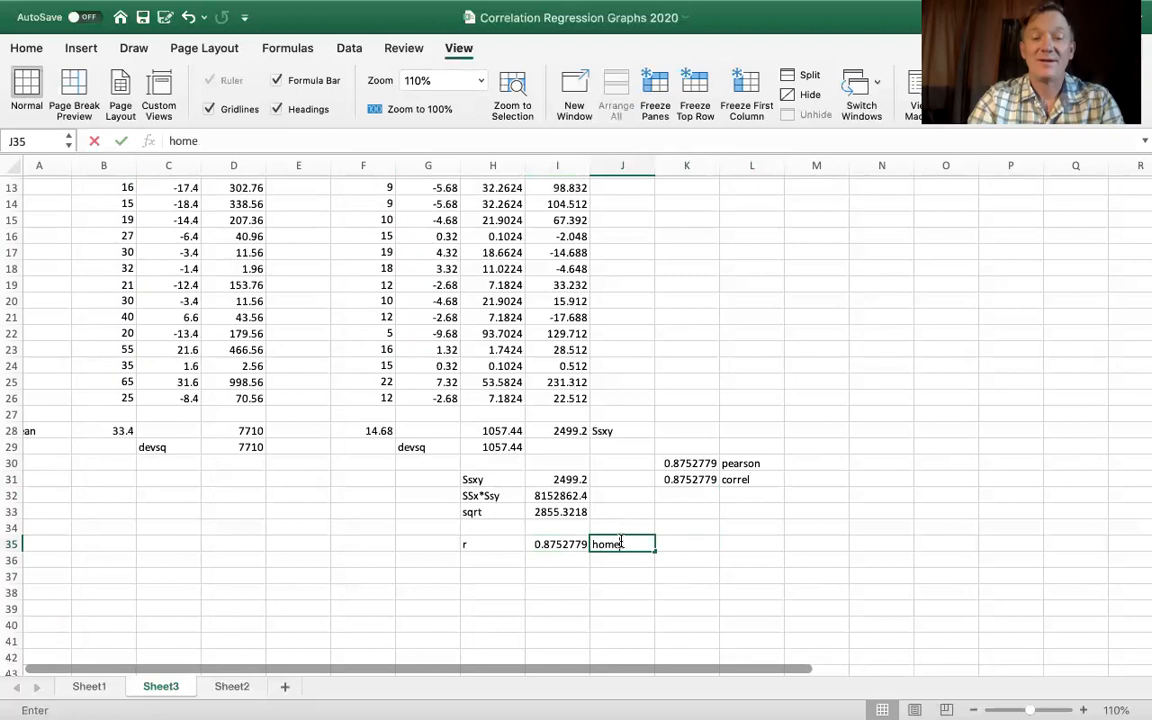
text( made jam)
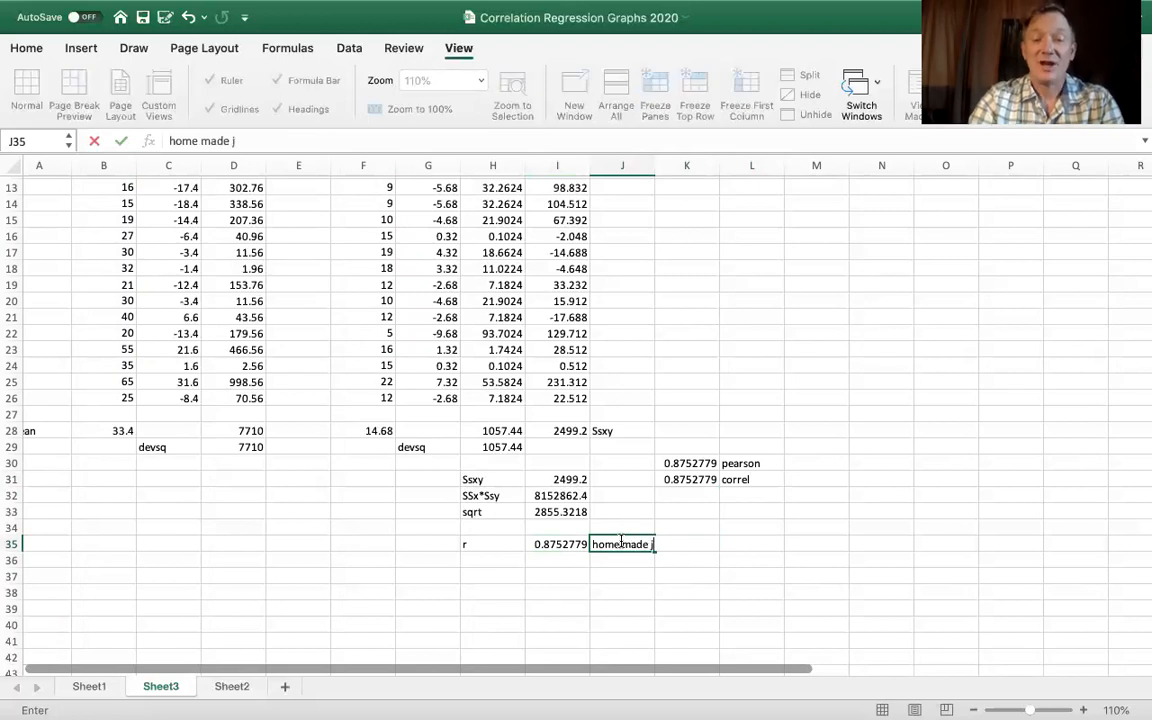